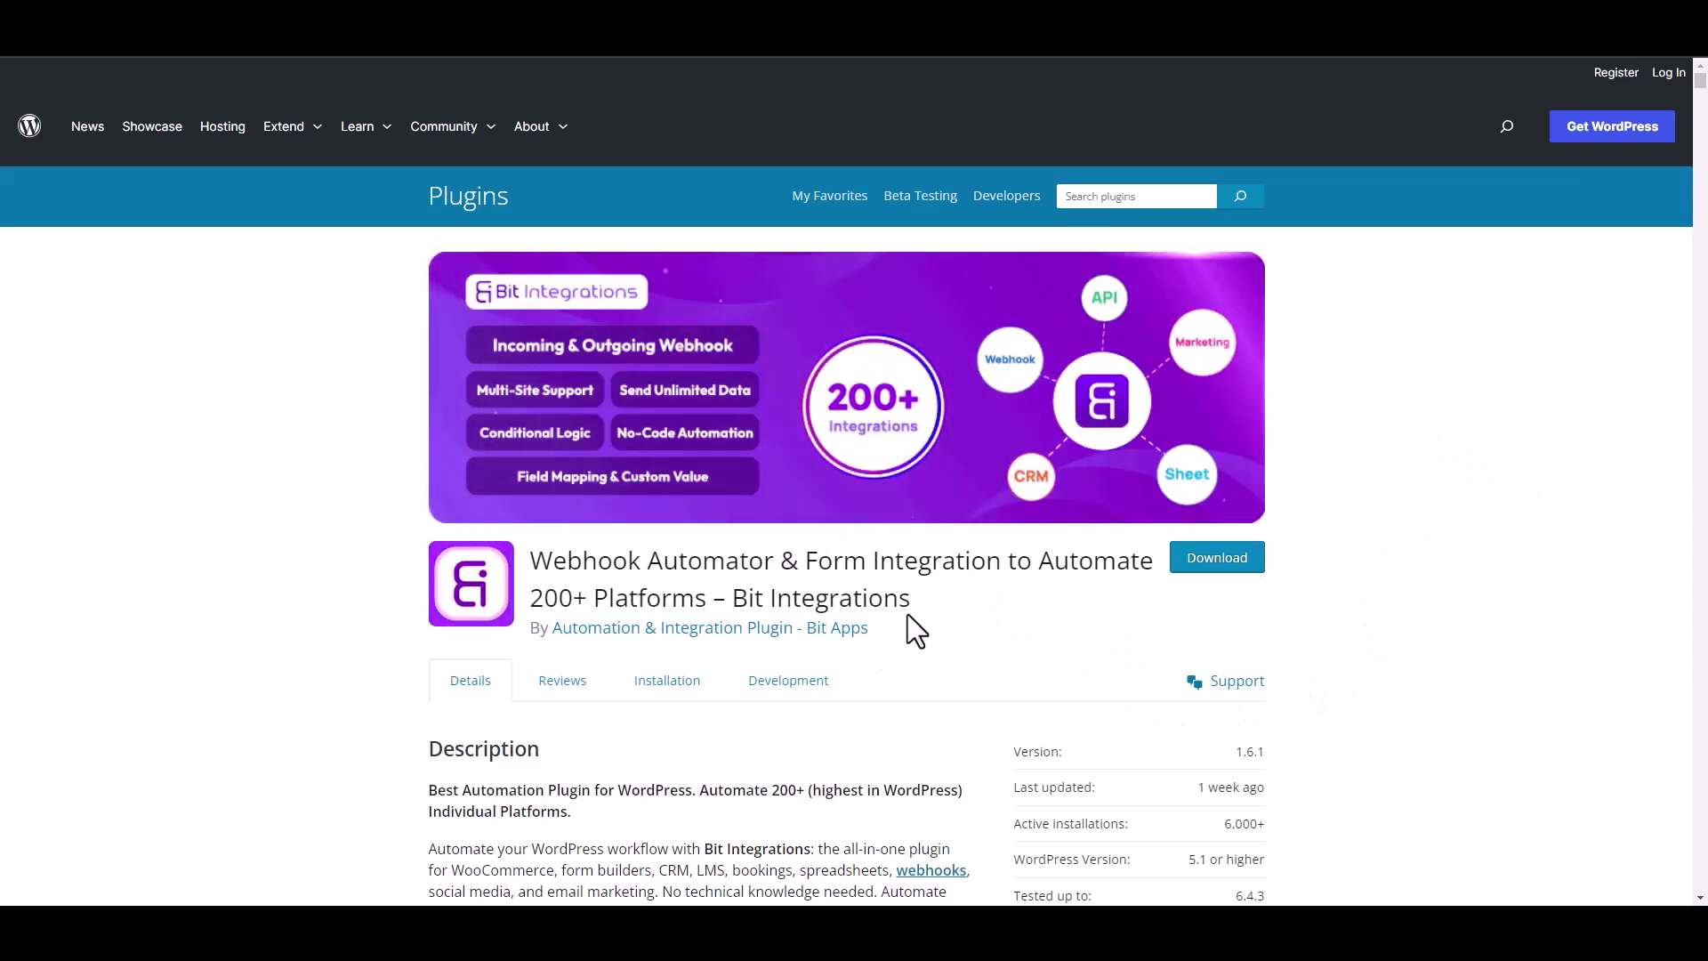
Go from the Bit Integrations plugin listing to a new integration's trigger list in the admin.
left_click_drag(733, 597, 931, 616)
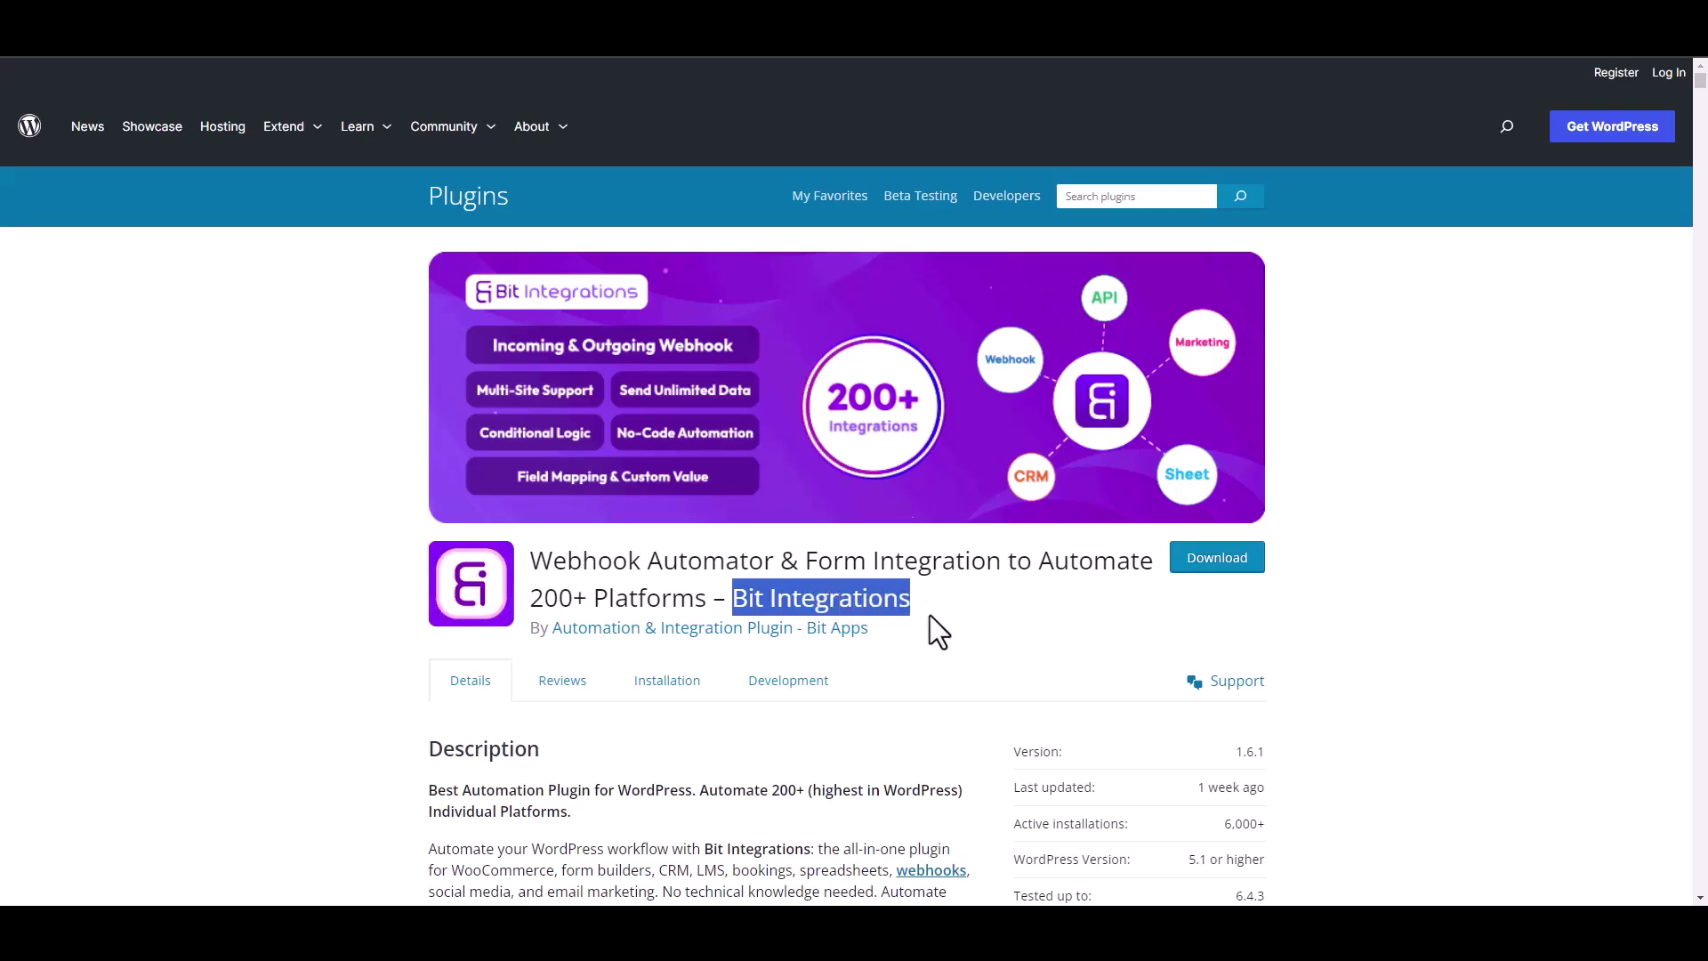
left_click(944, 622)
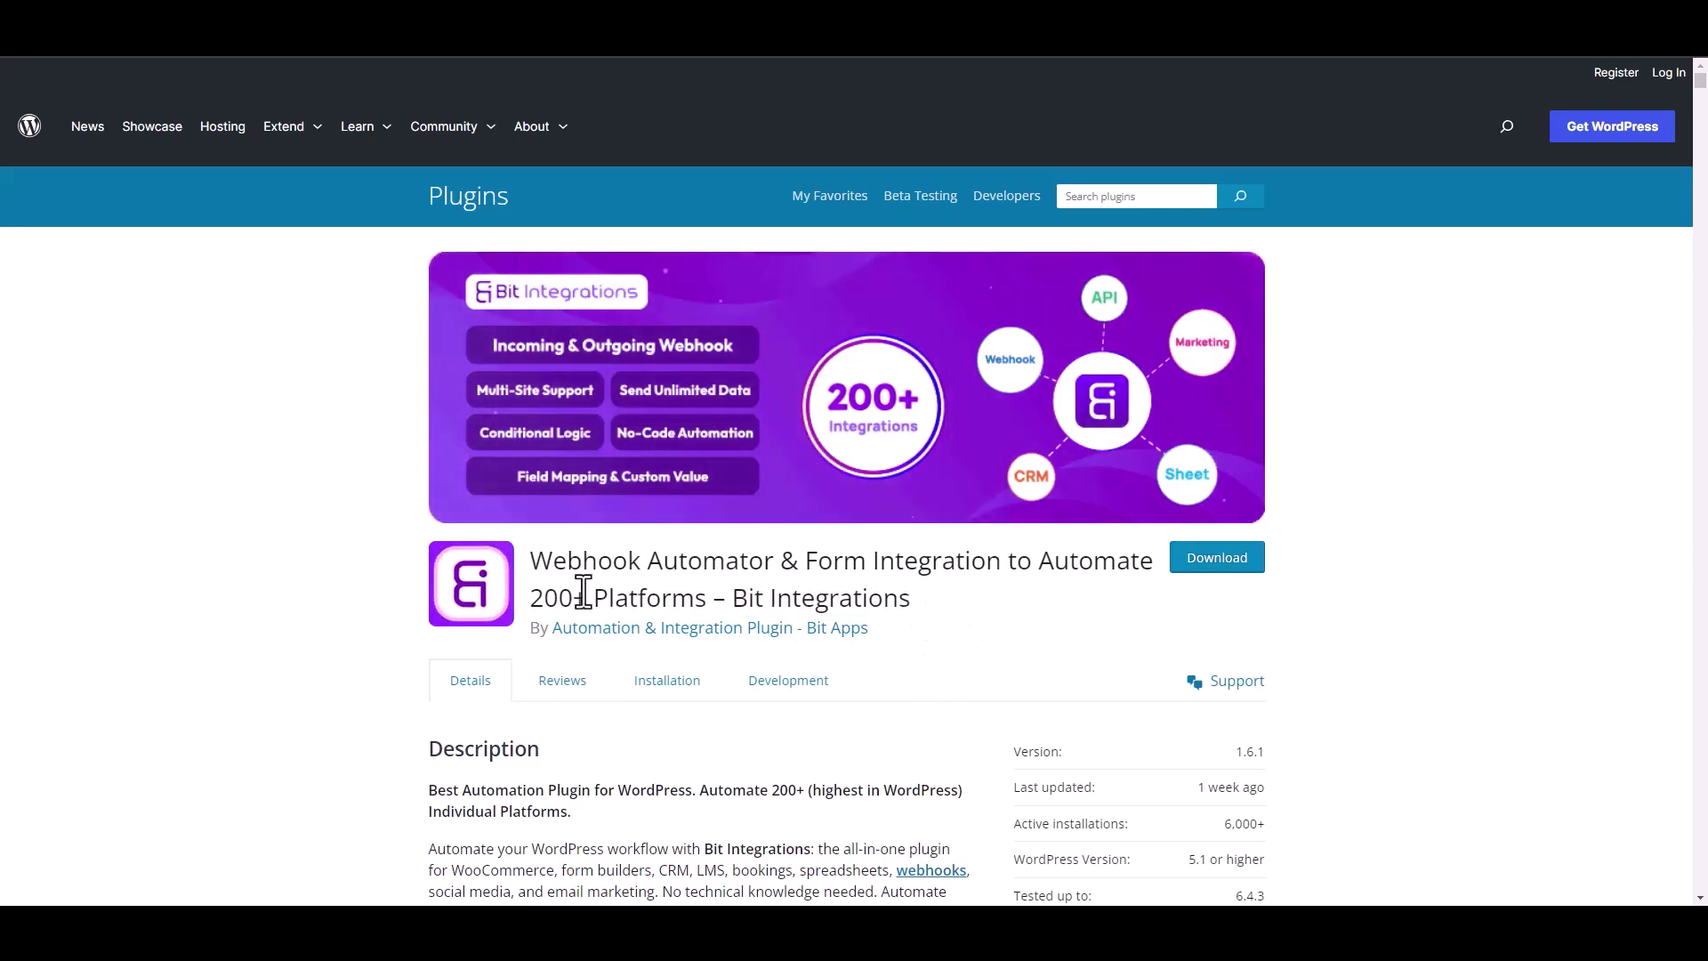
left_click(903, 845)
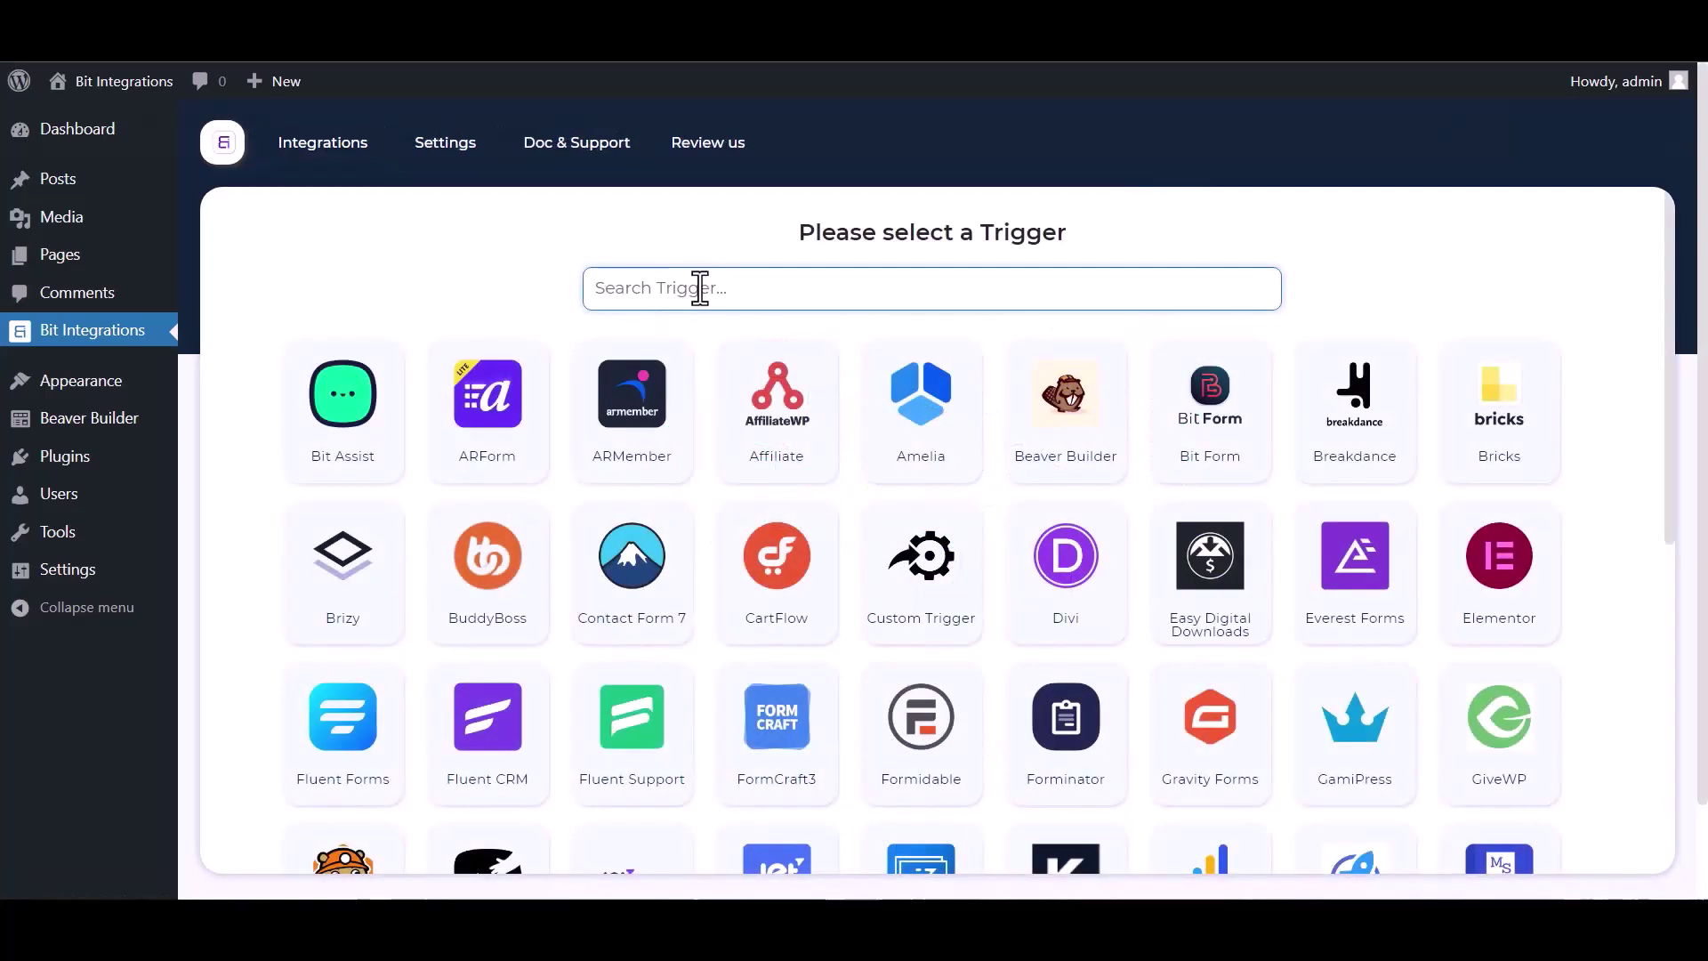
Choose Beaver Builder's Contact Form as the integration trigger.
type("bea")
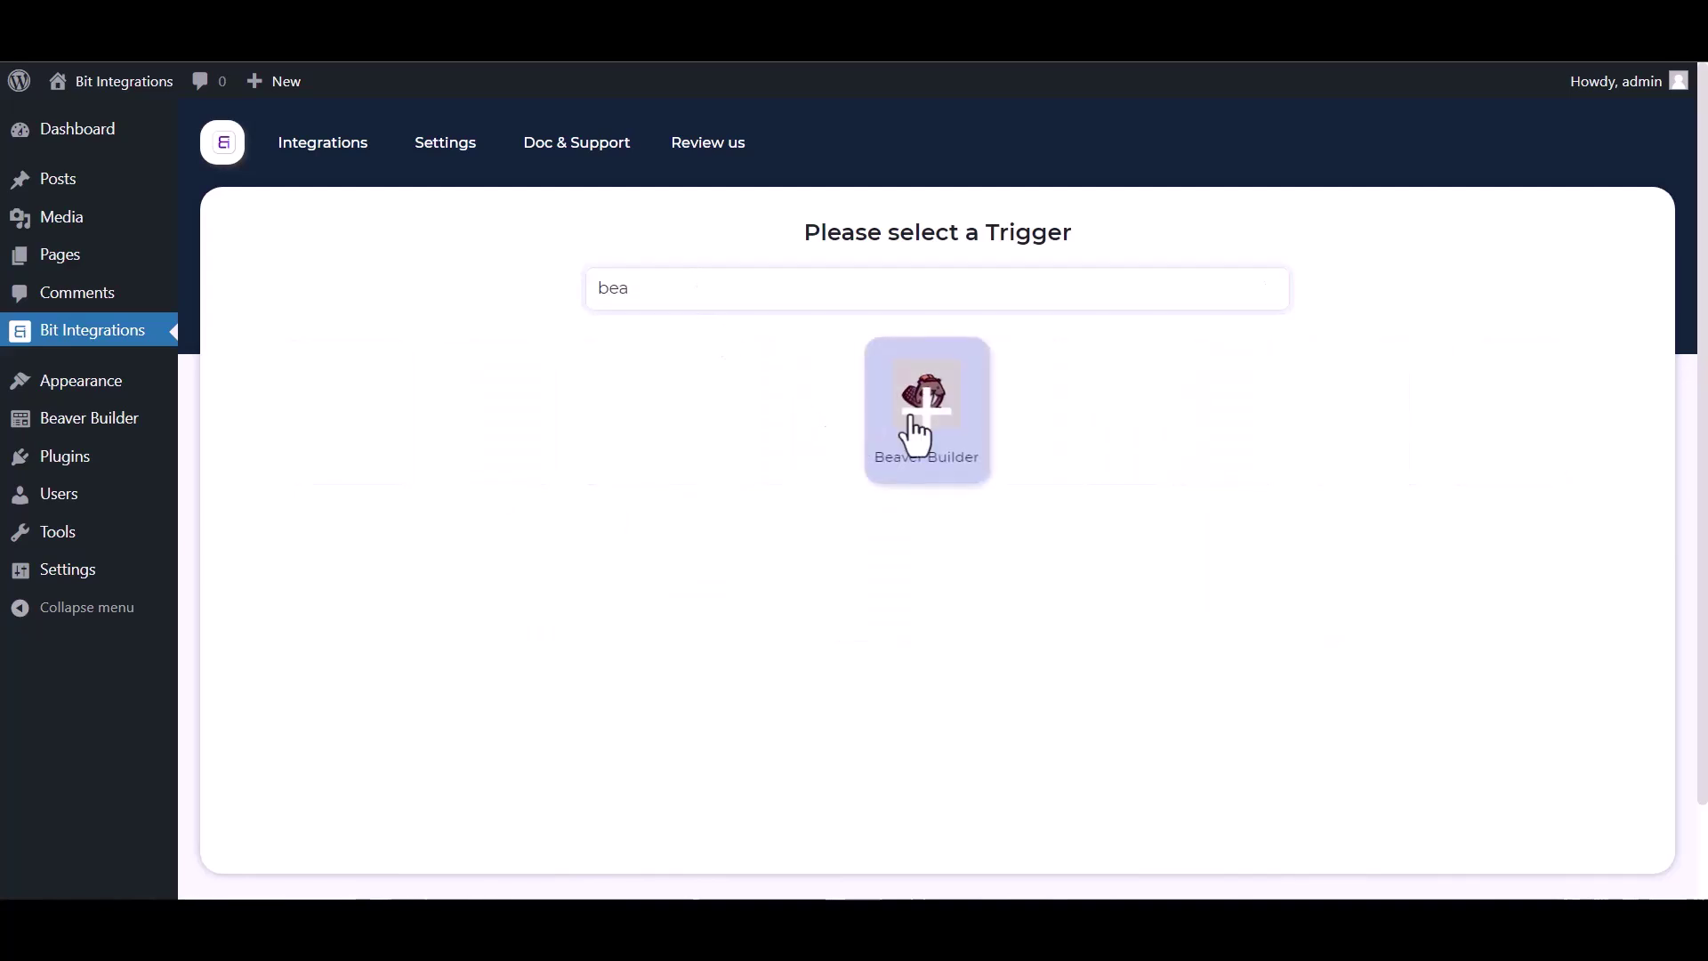
left_click(917, 436)
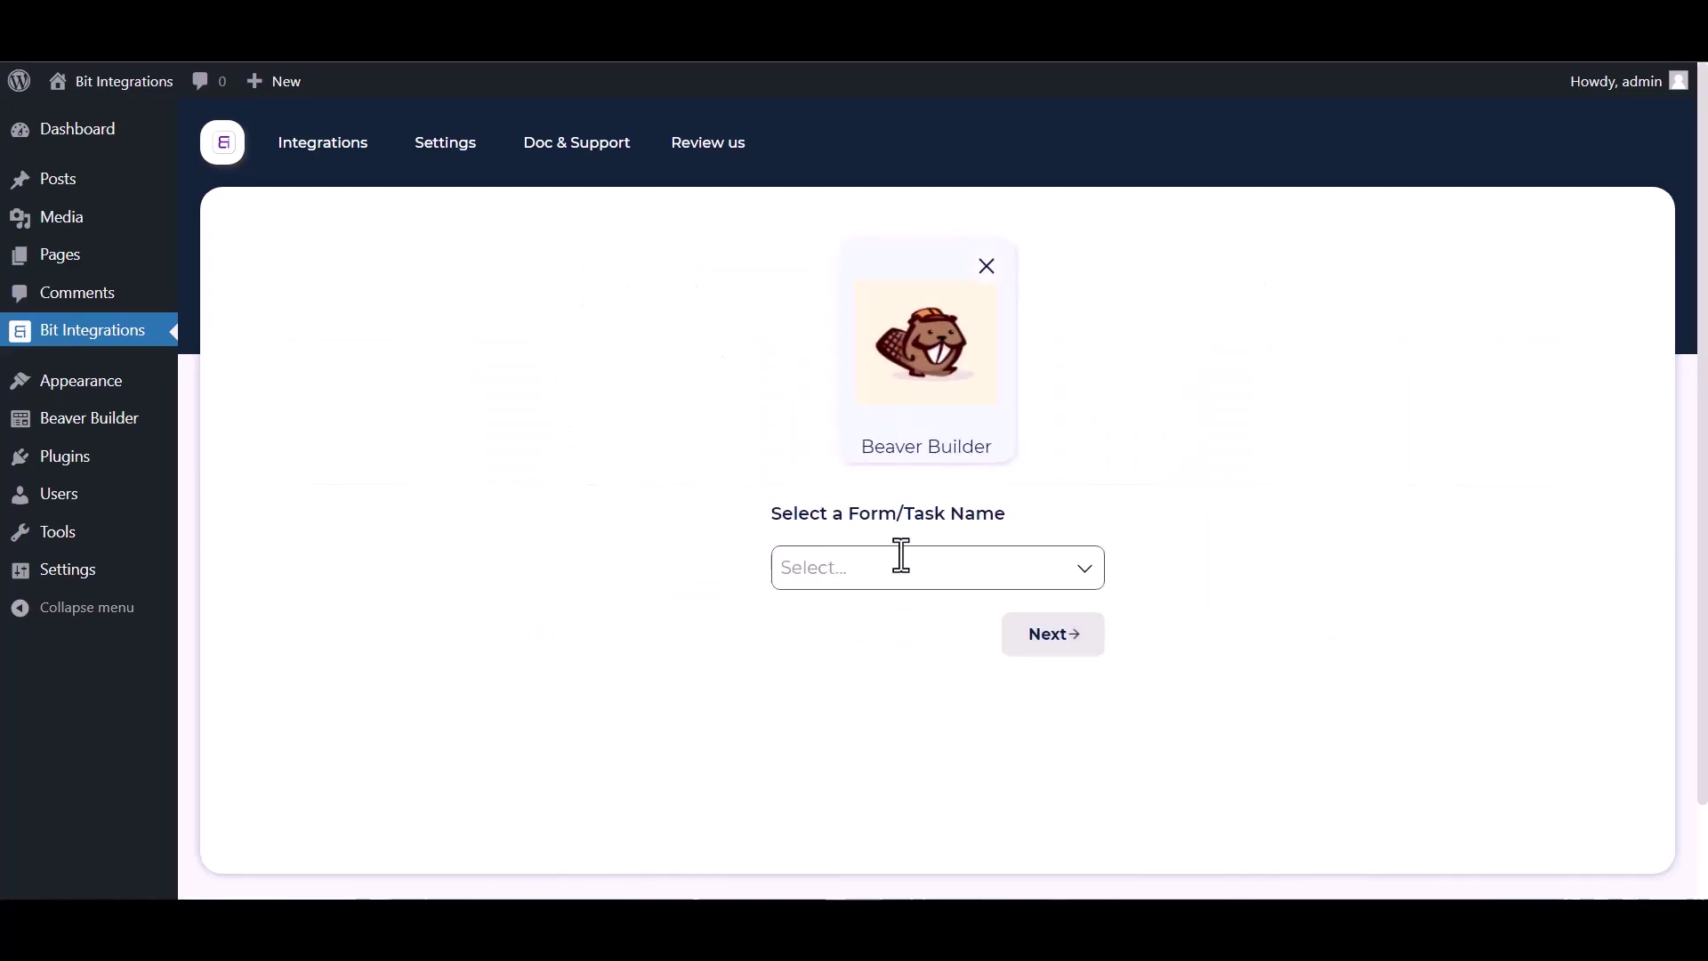
left_click(854, 572)
left_click(854, 619)
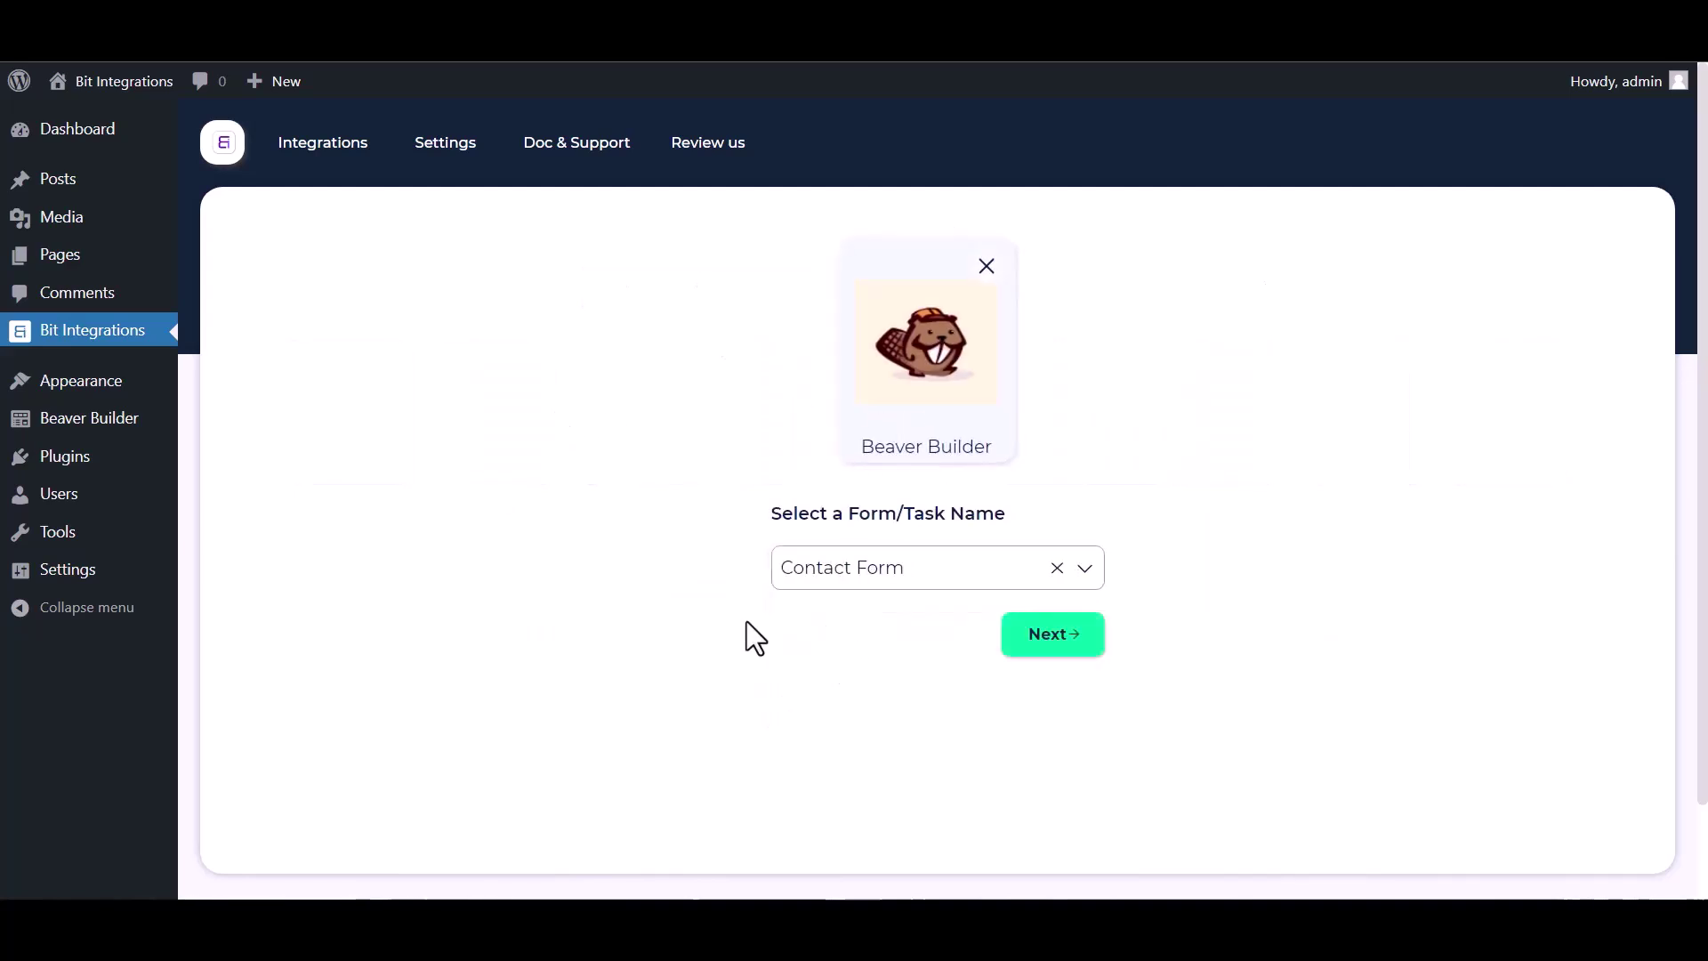
Choose CustomApi as the integration action.
left_click(1054, 645)
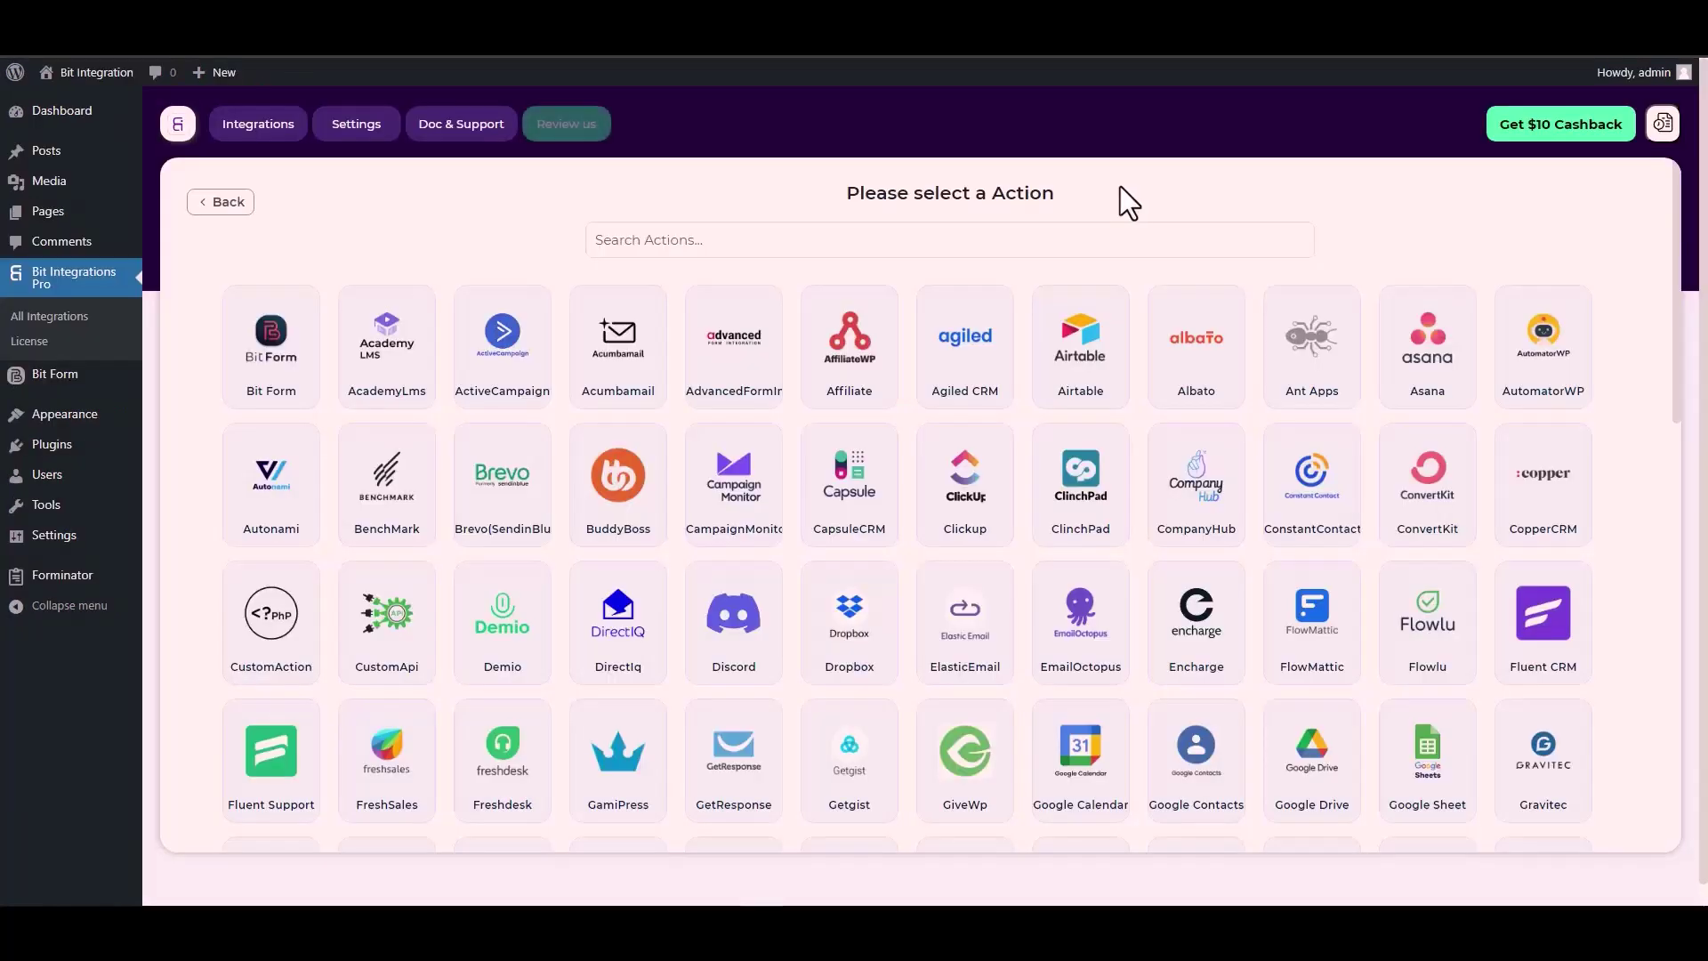
left_click(1071, 234)
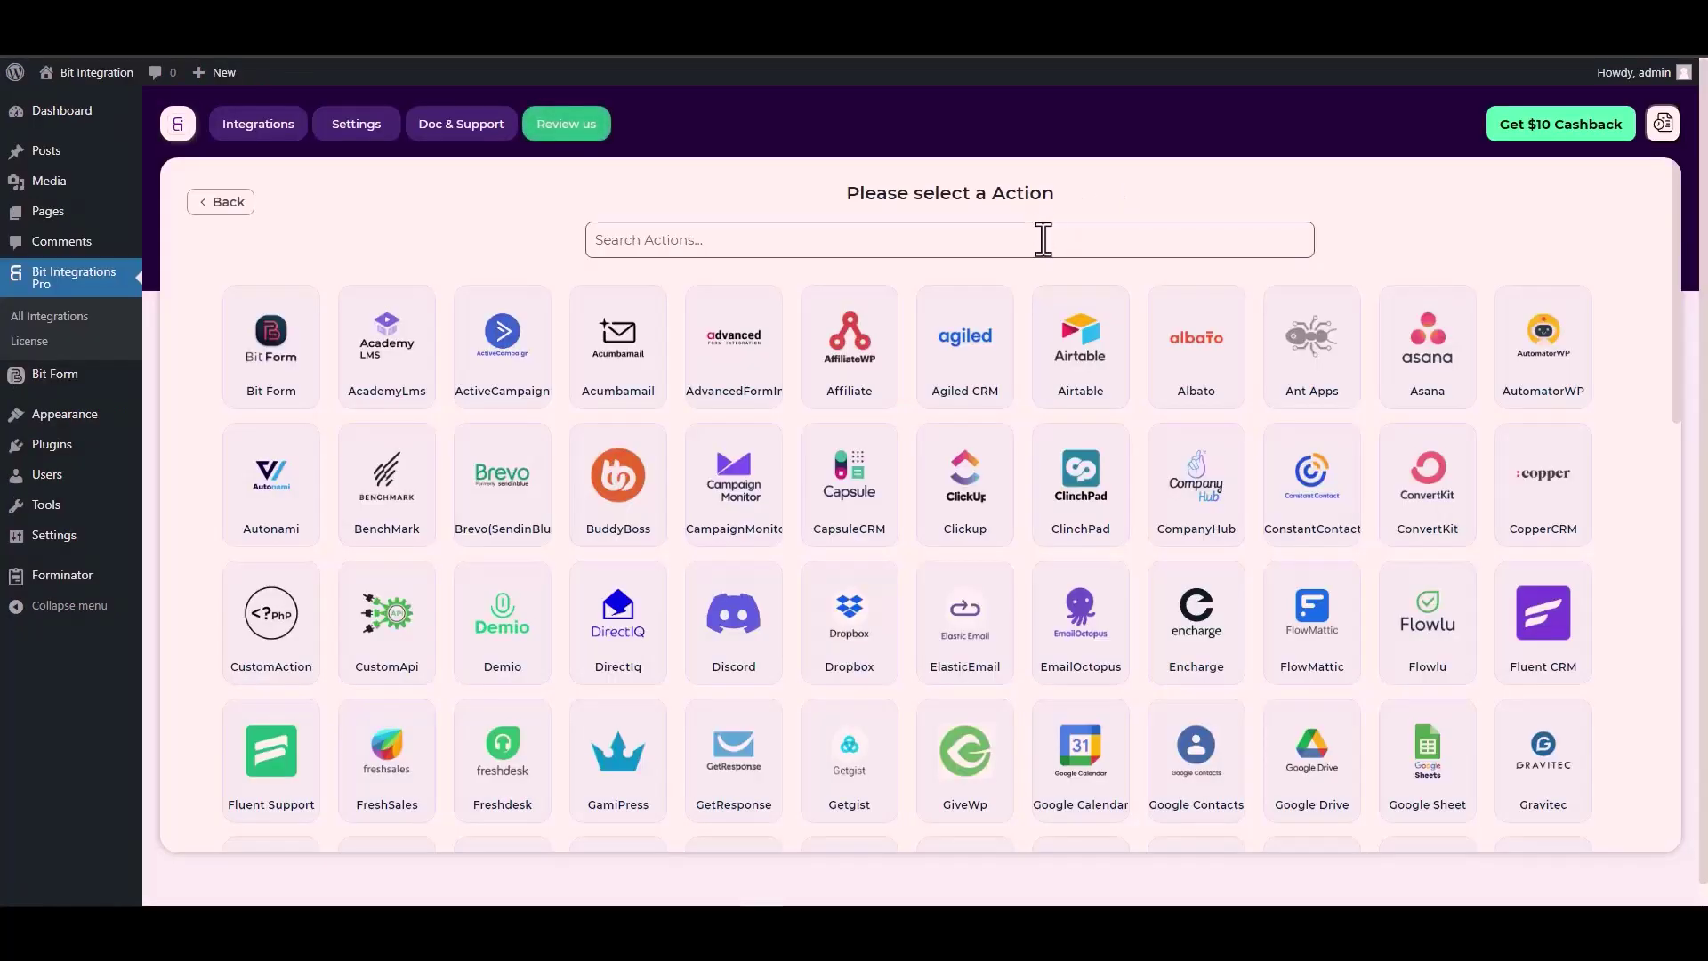
type("cus")
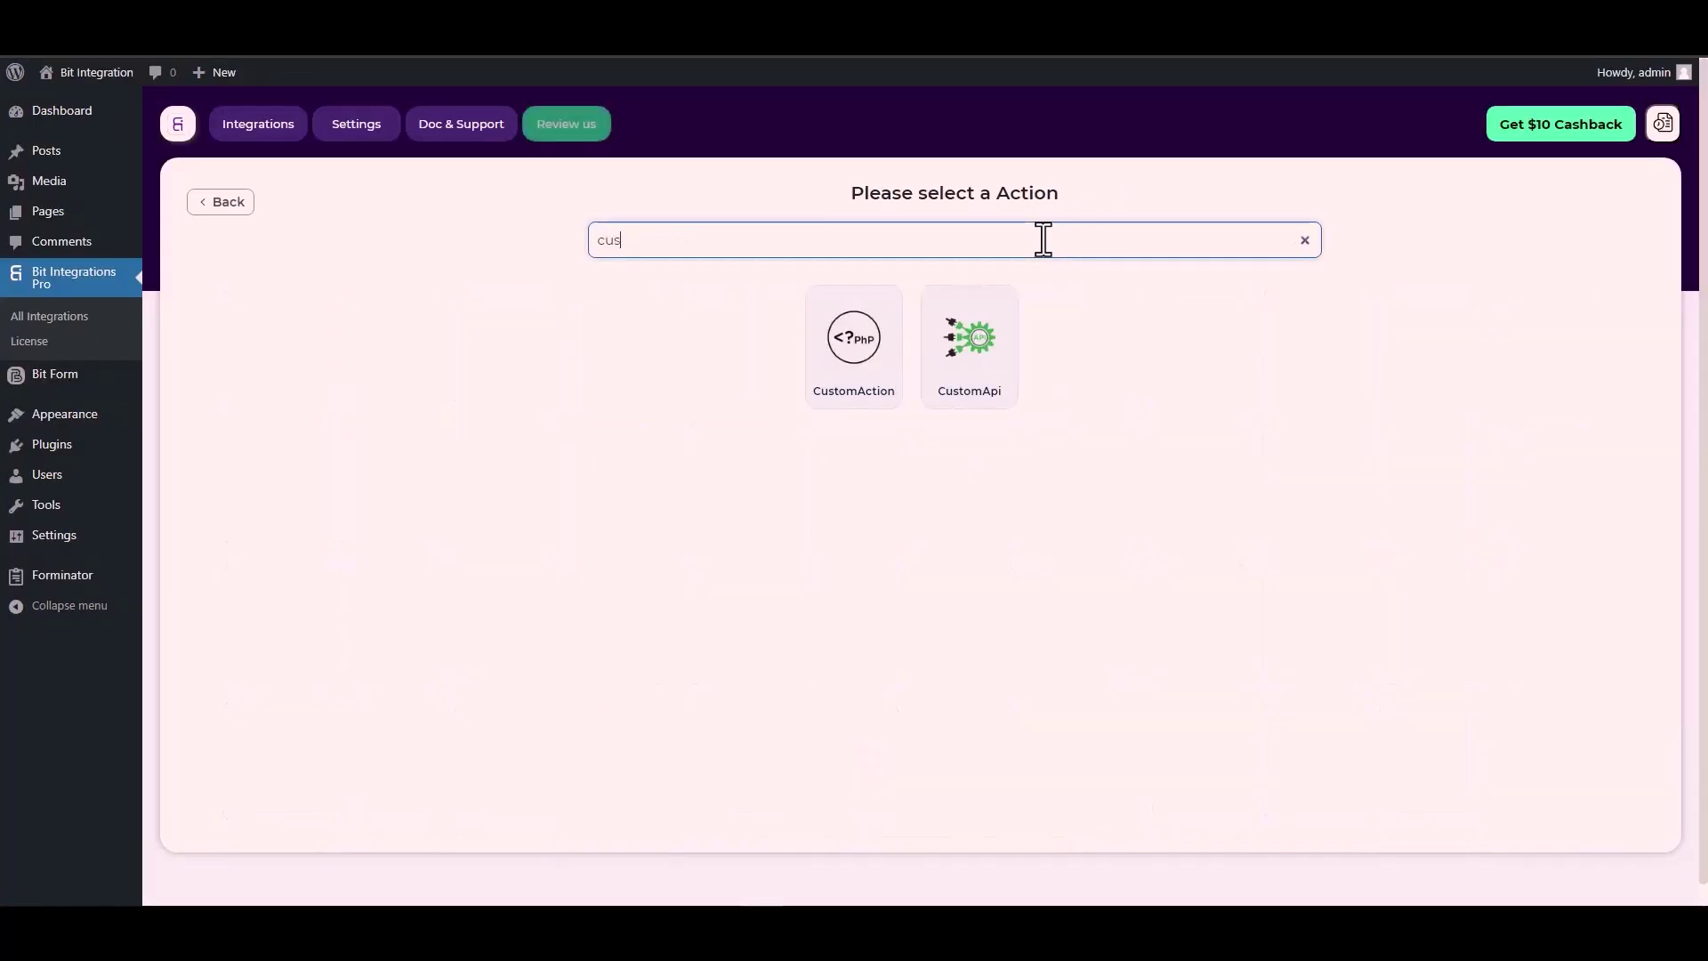
left_click(979, 364)
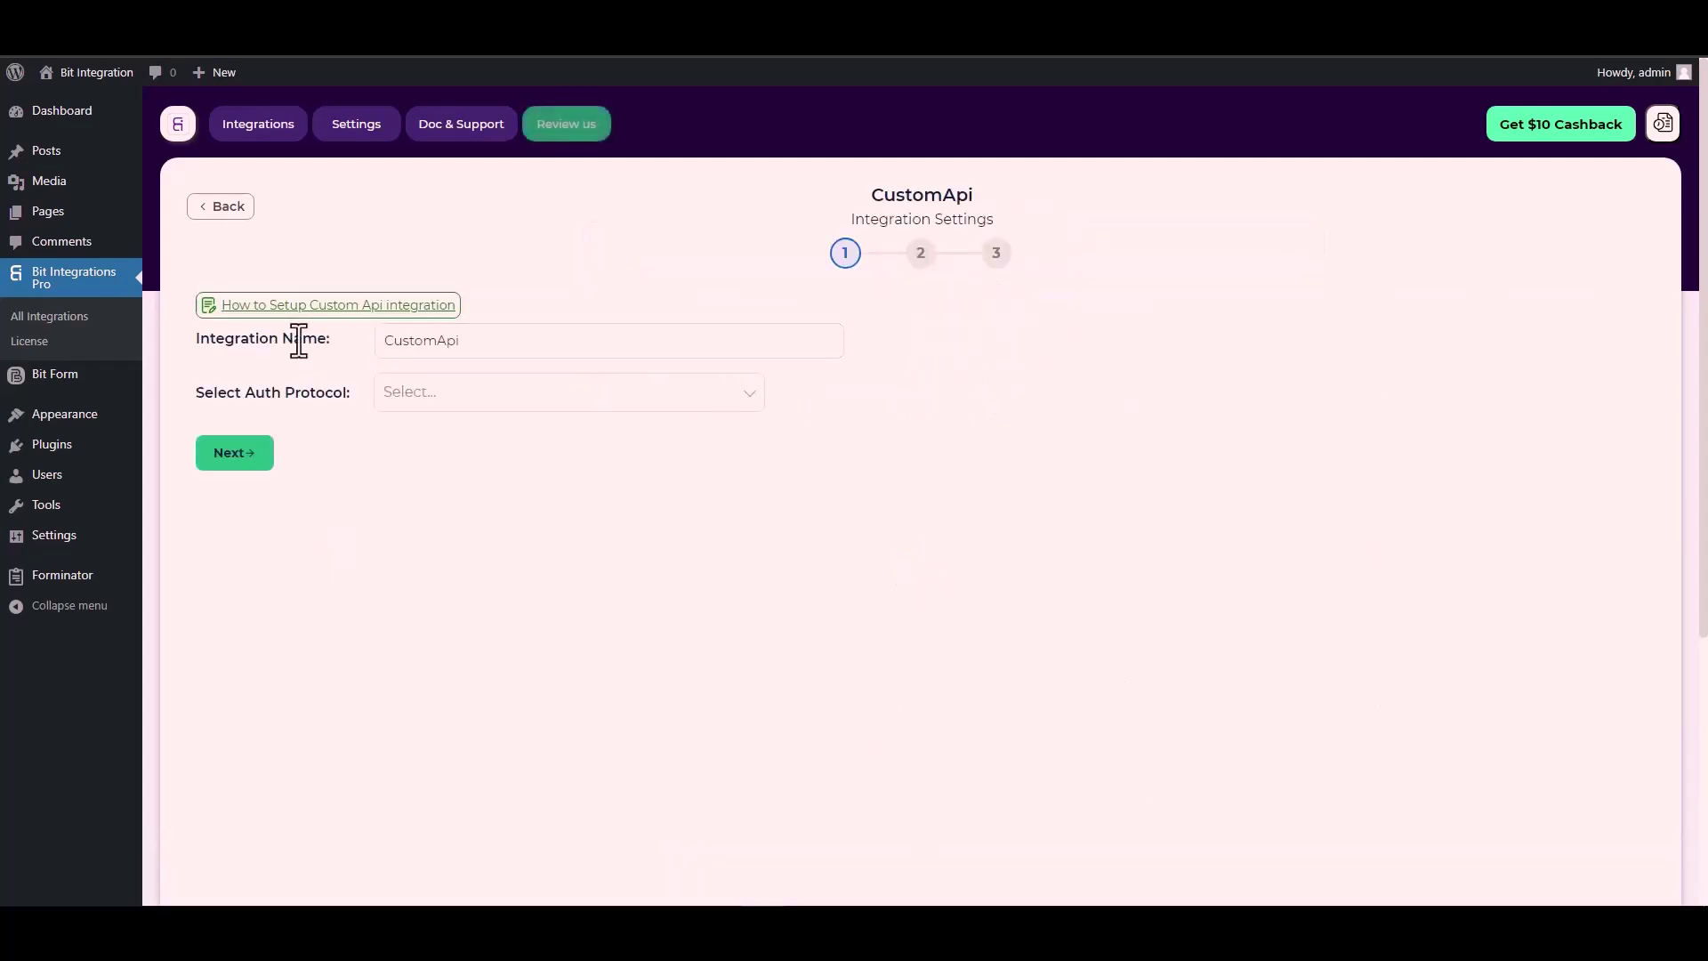
Set the CustomApi authentication protocol to API Key.
left_click(453, 341)
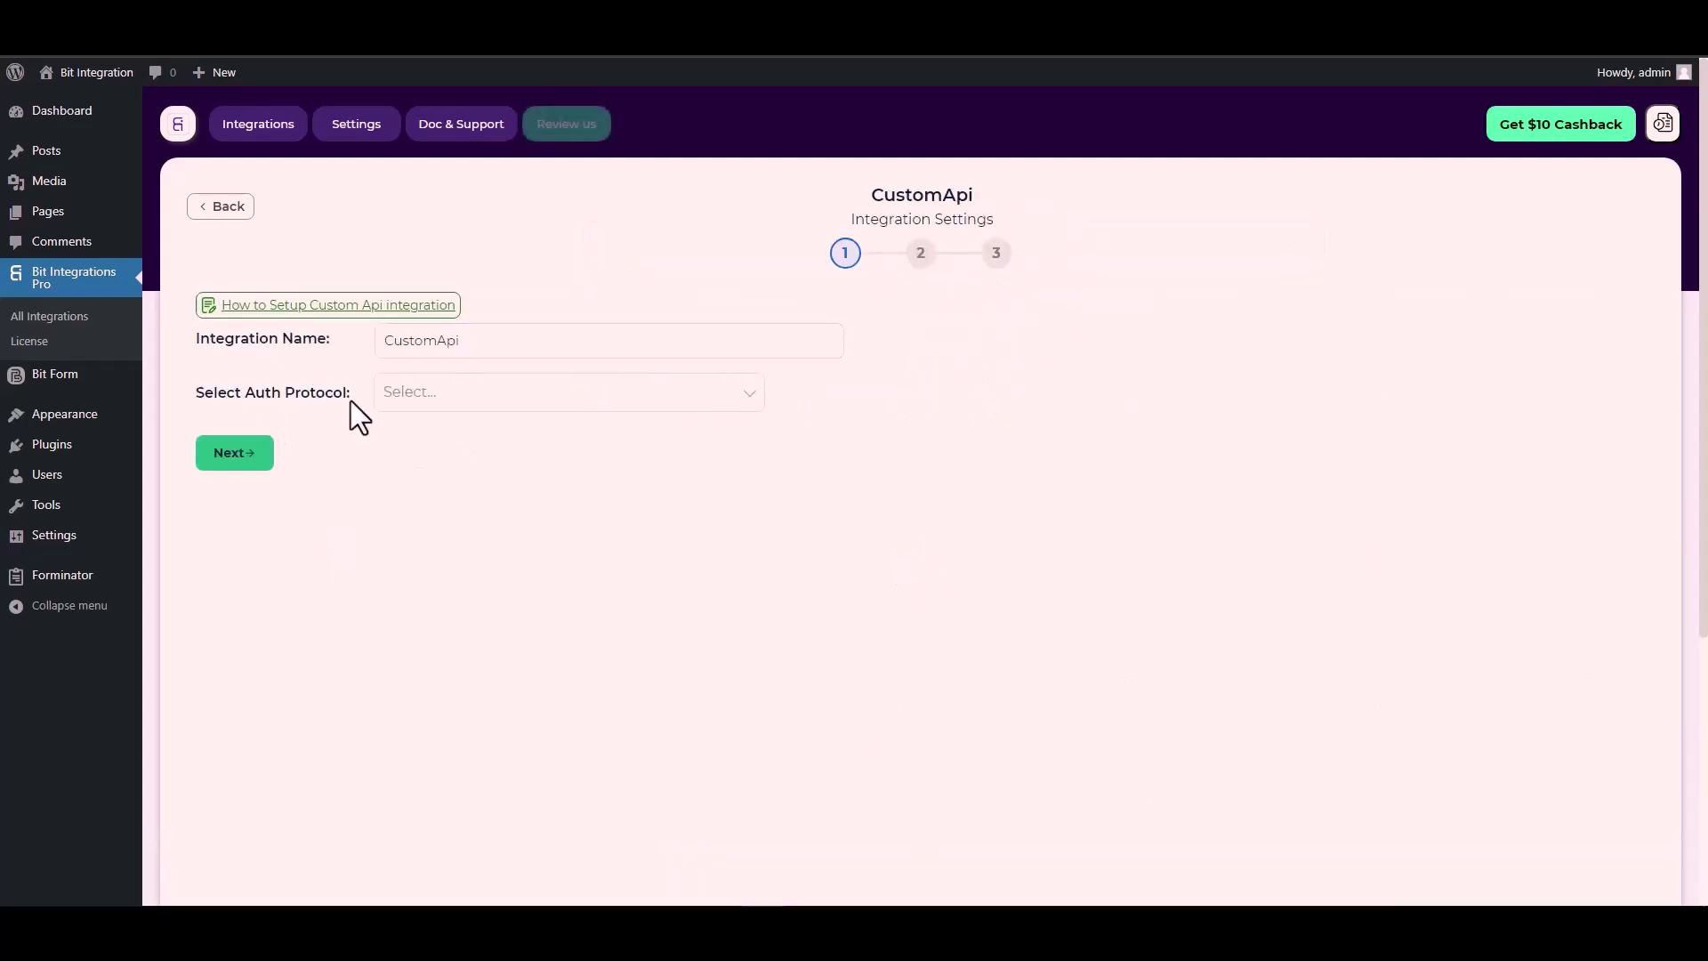
left_click(428, 397)
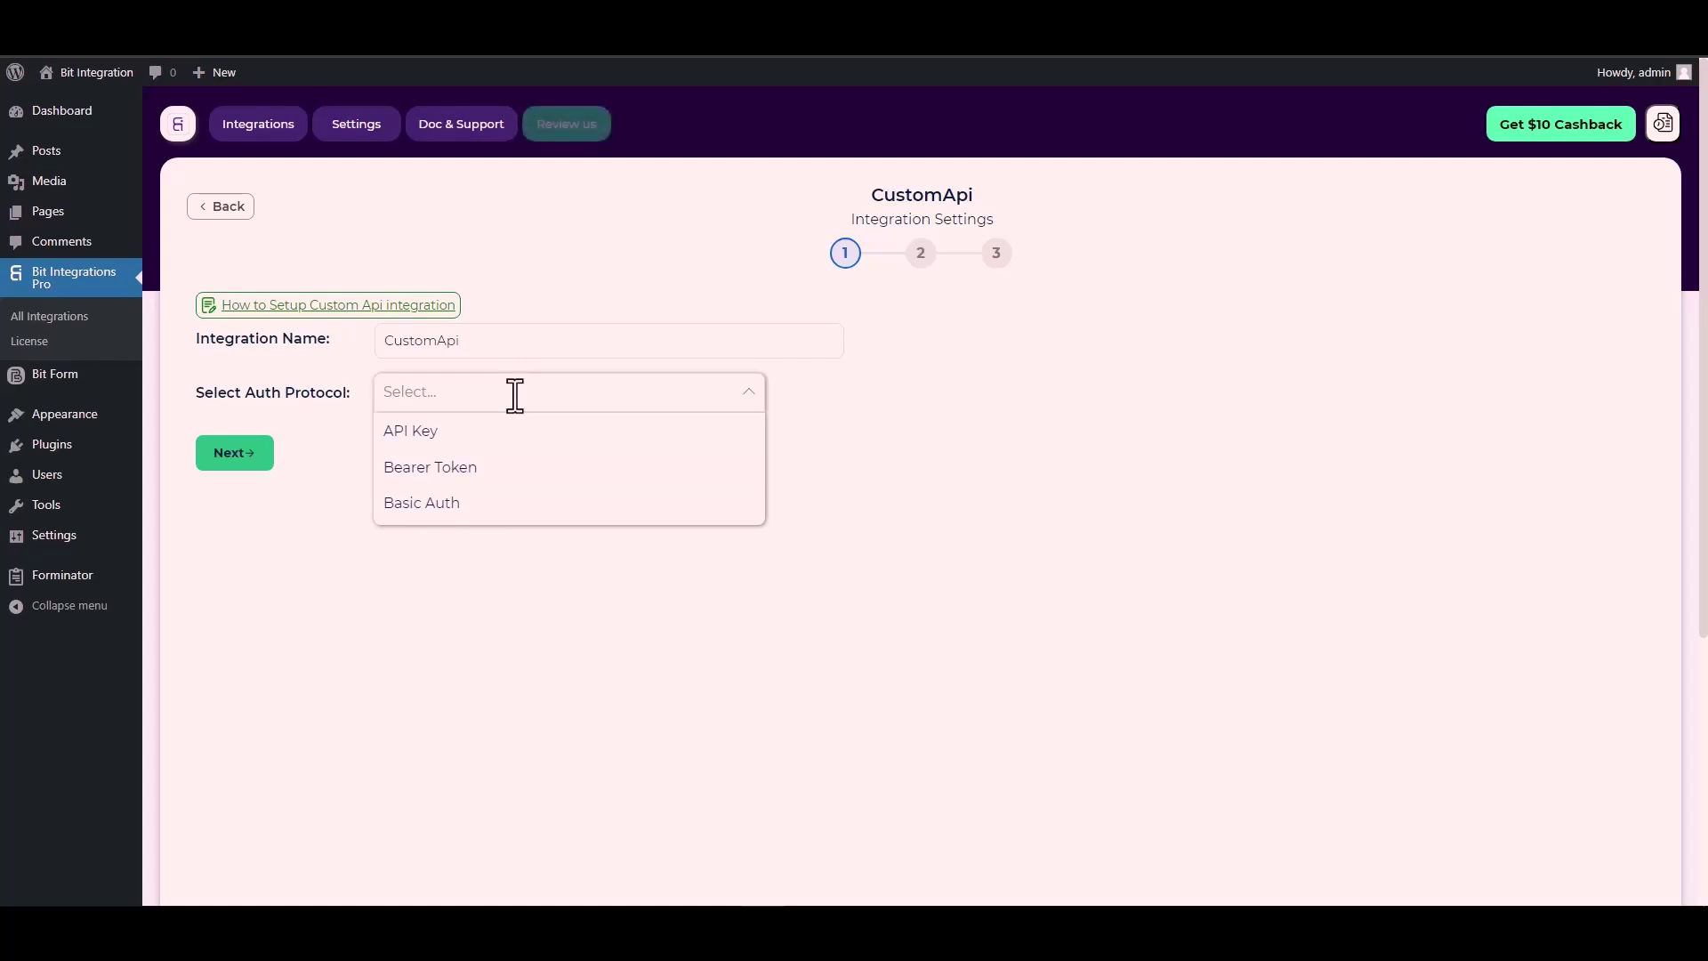
left_click(441, 433)
left_click(339, 478)
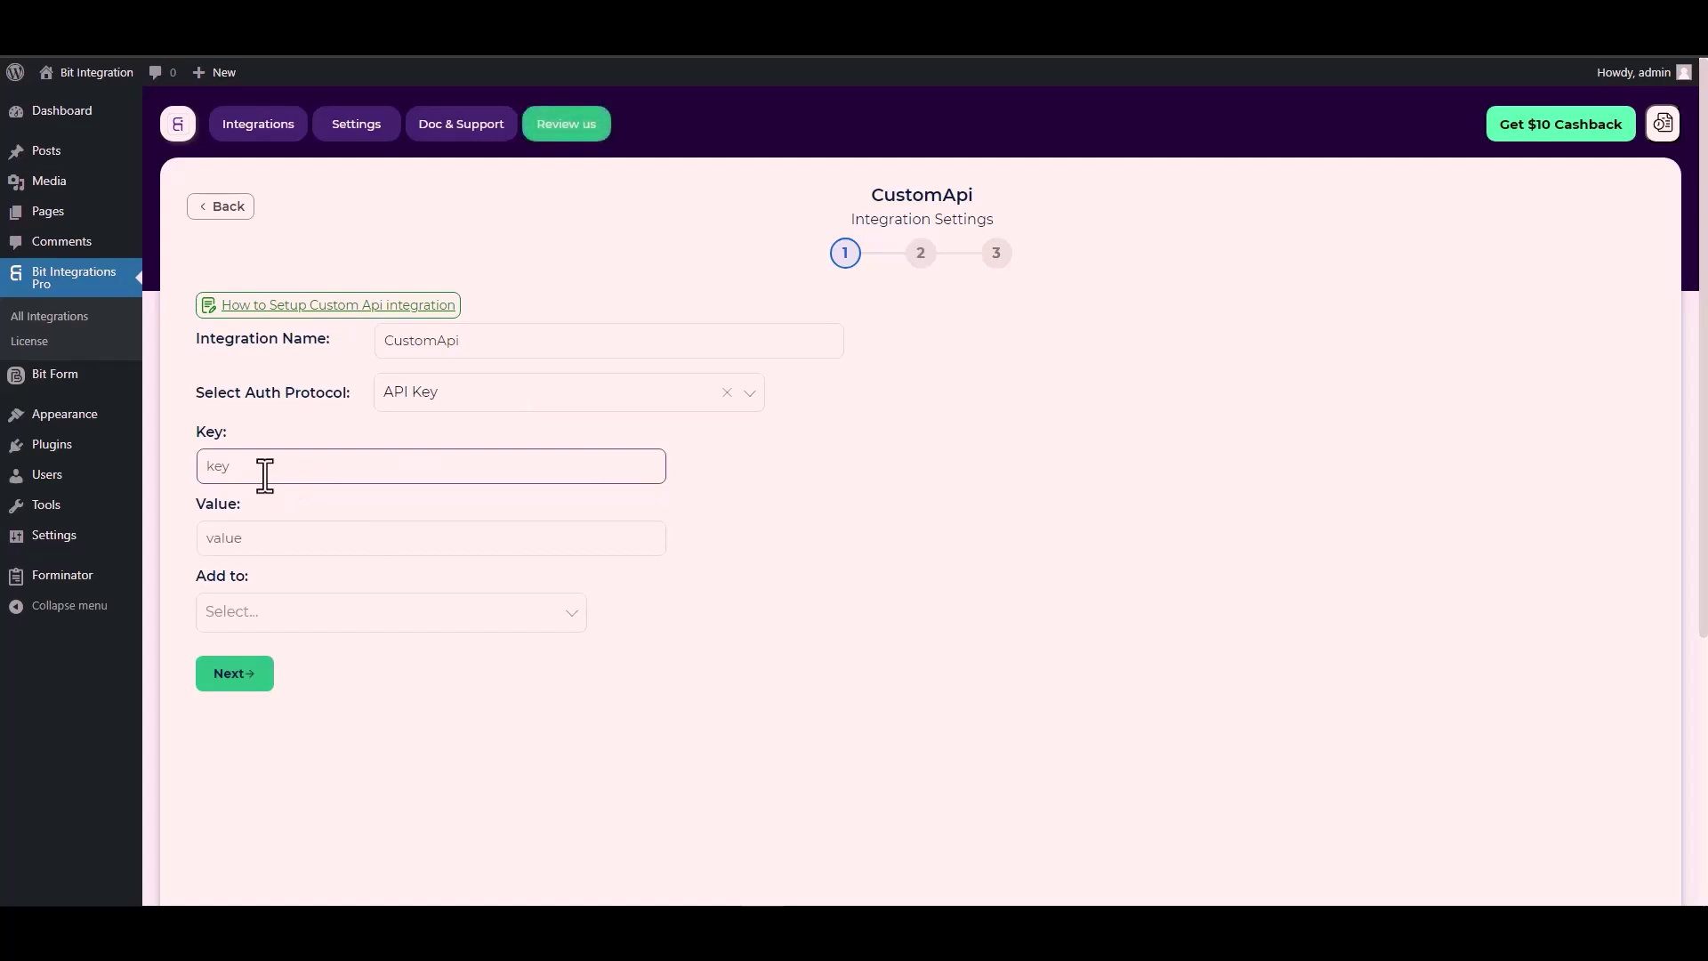
left_click(224, 436)
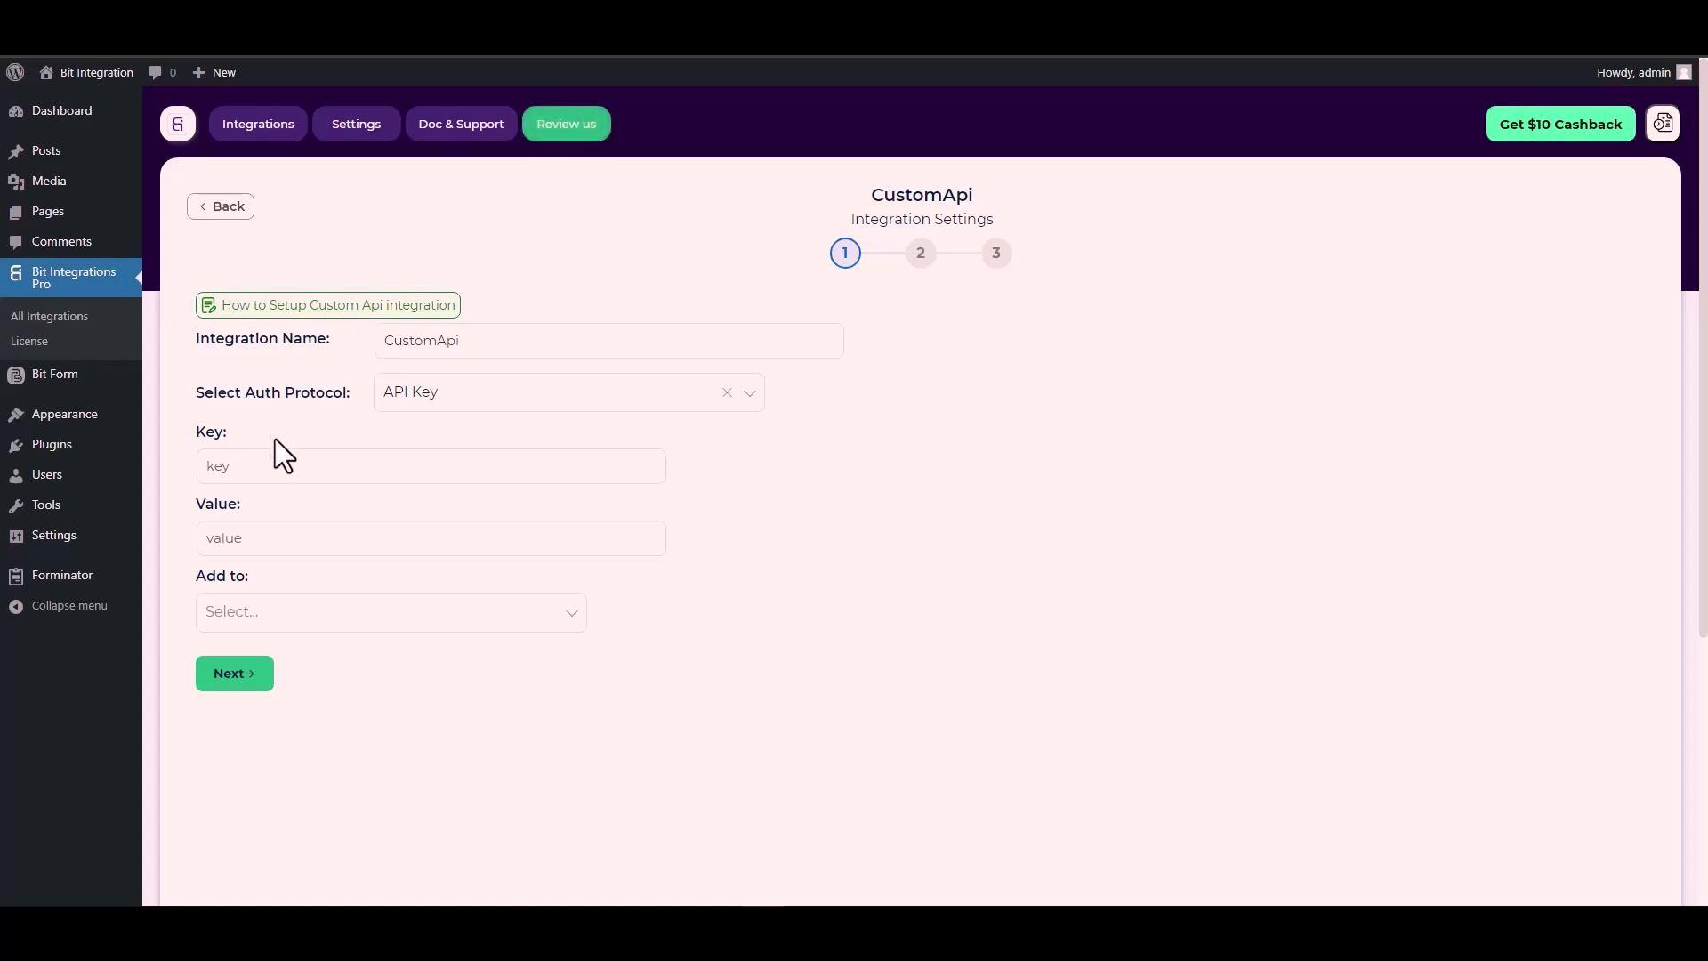
left_click(240, 465)
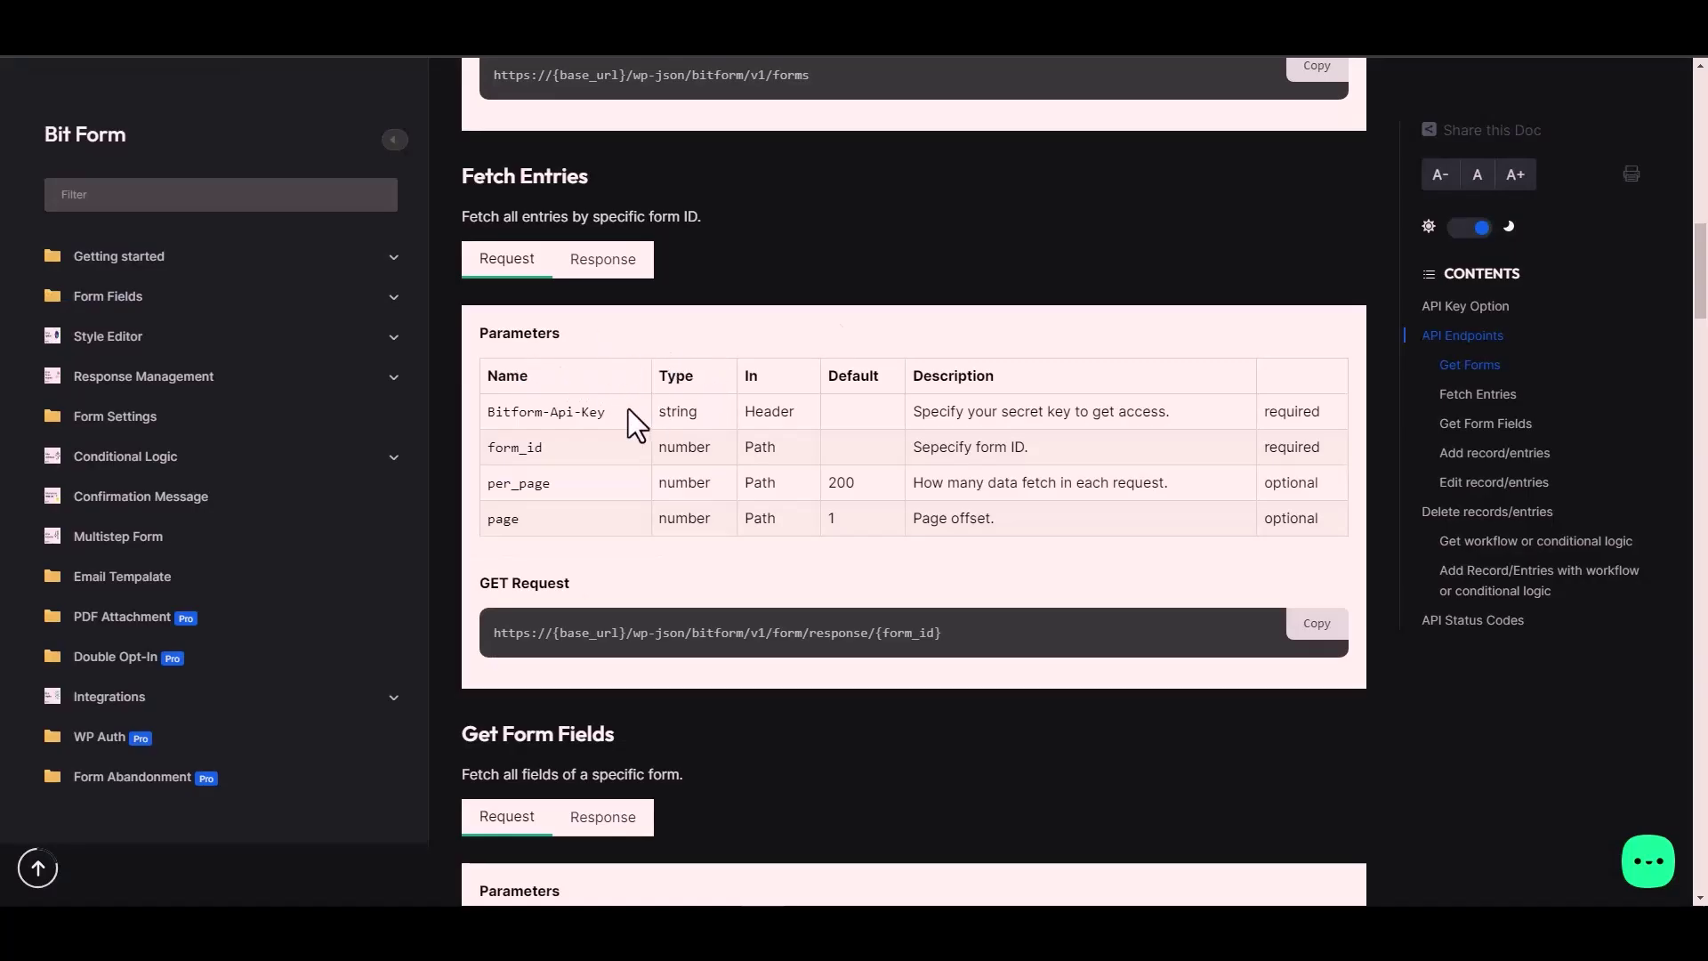
Fill the Key field with the header name Bitform-Api-Key from the Bit Form docs.
double_click(578, 412)
key("ctrl+c")
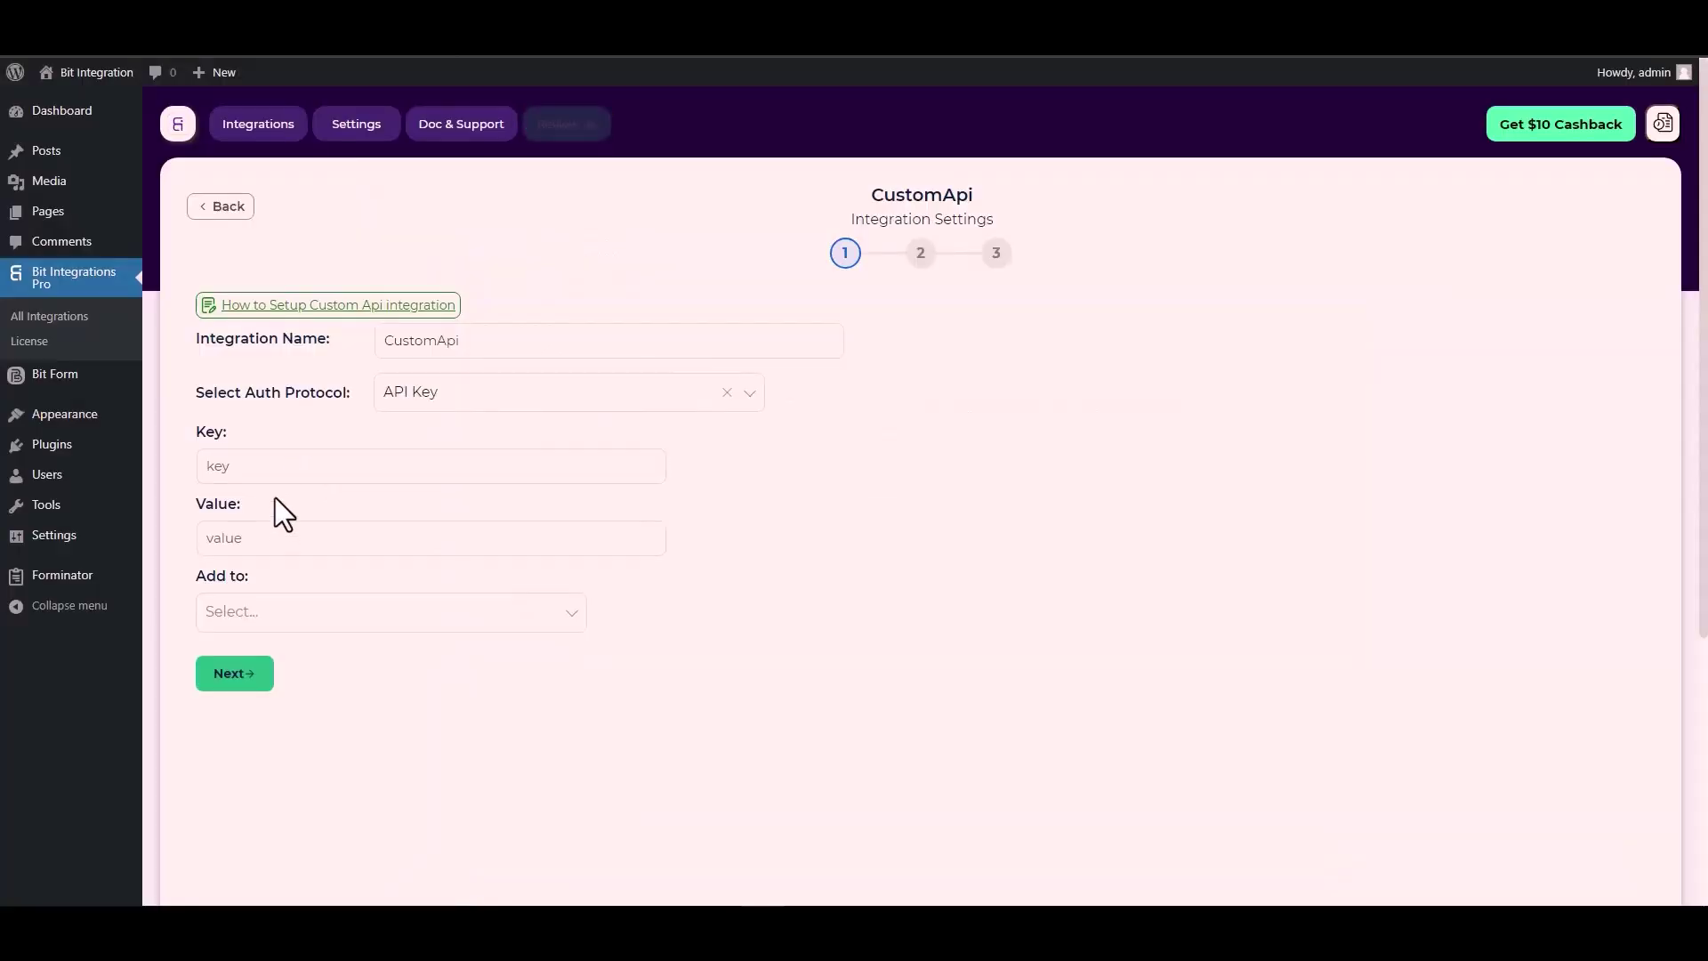
left_click(283, 467)
key("ctrl+v")
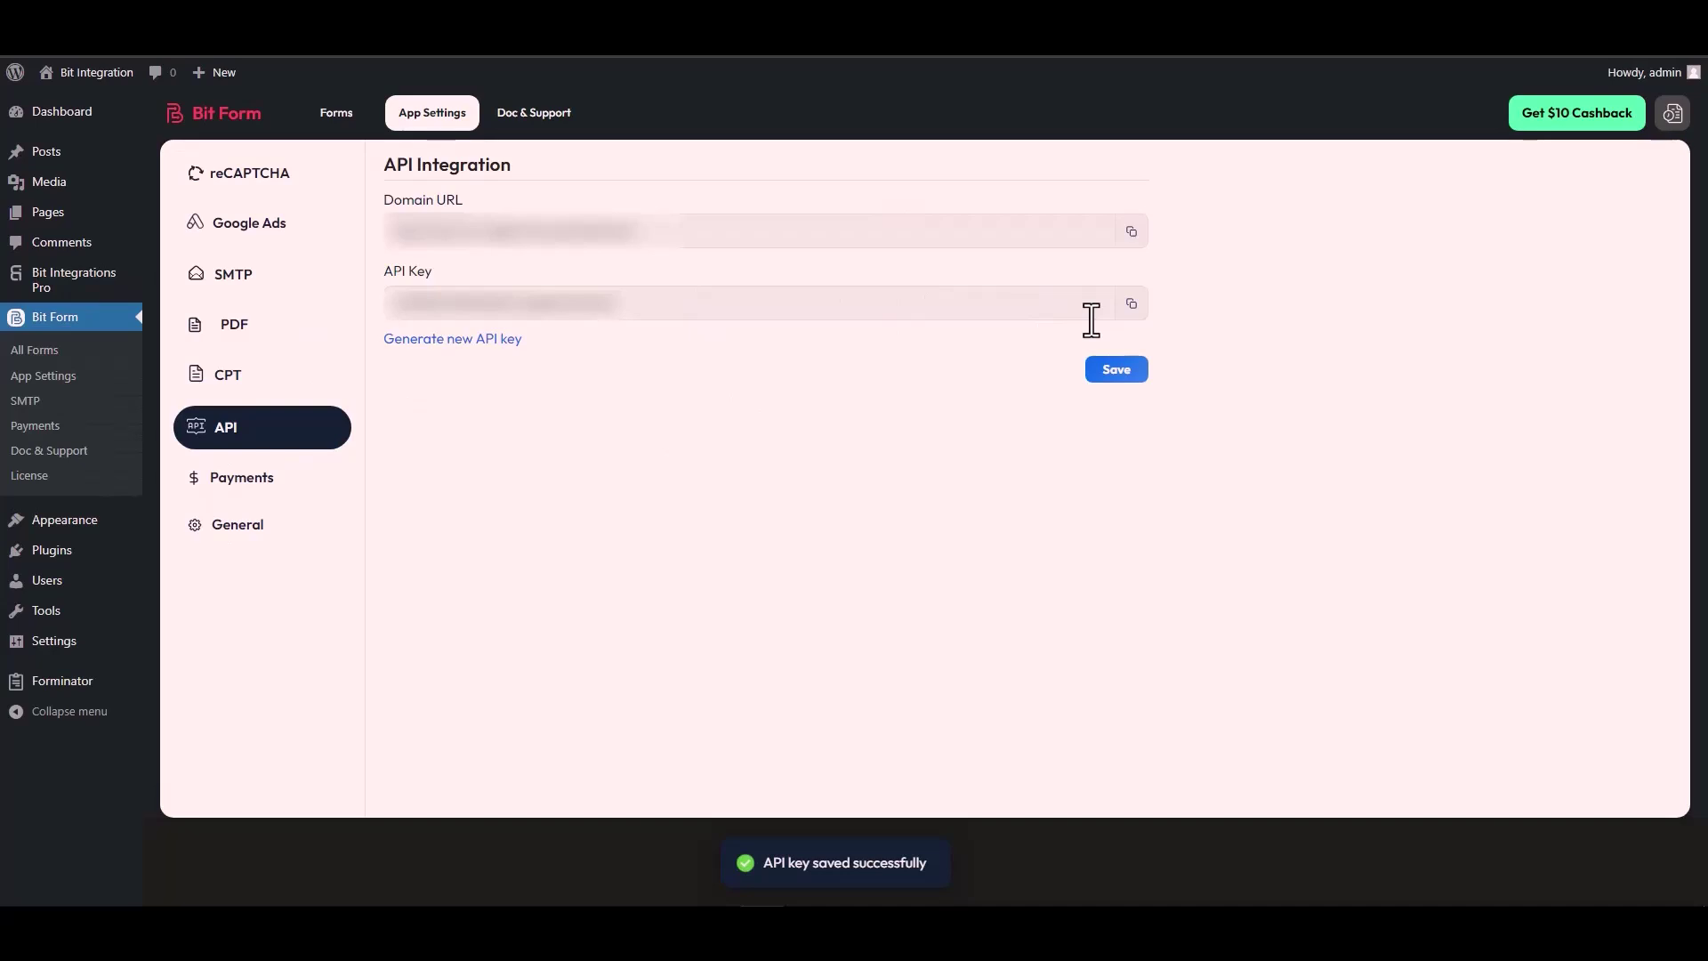
Fill the Value field with the site's API key copied from Bit Form.
left_click(1131, 304)
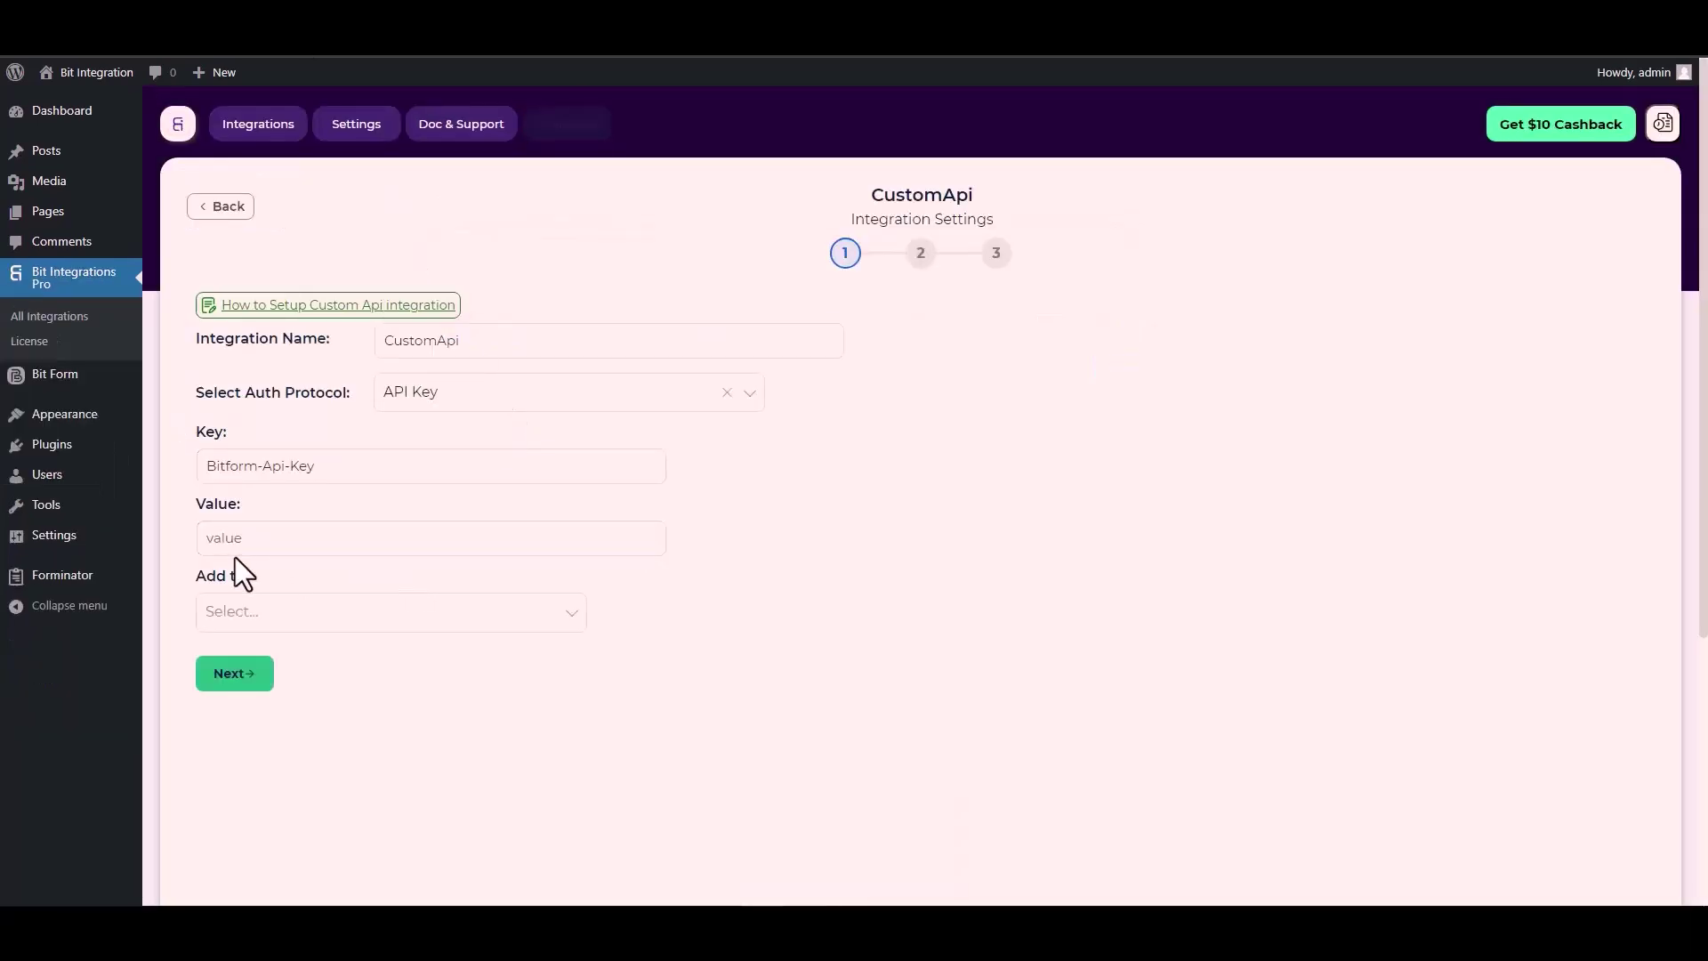
left_click(235, 542)
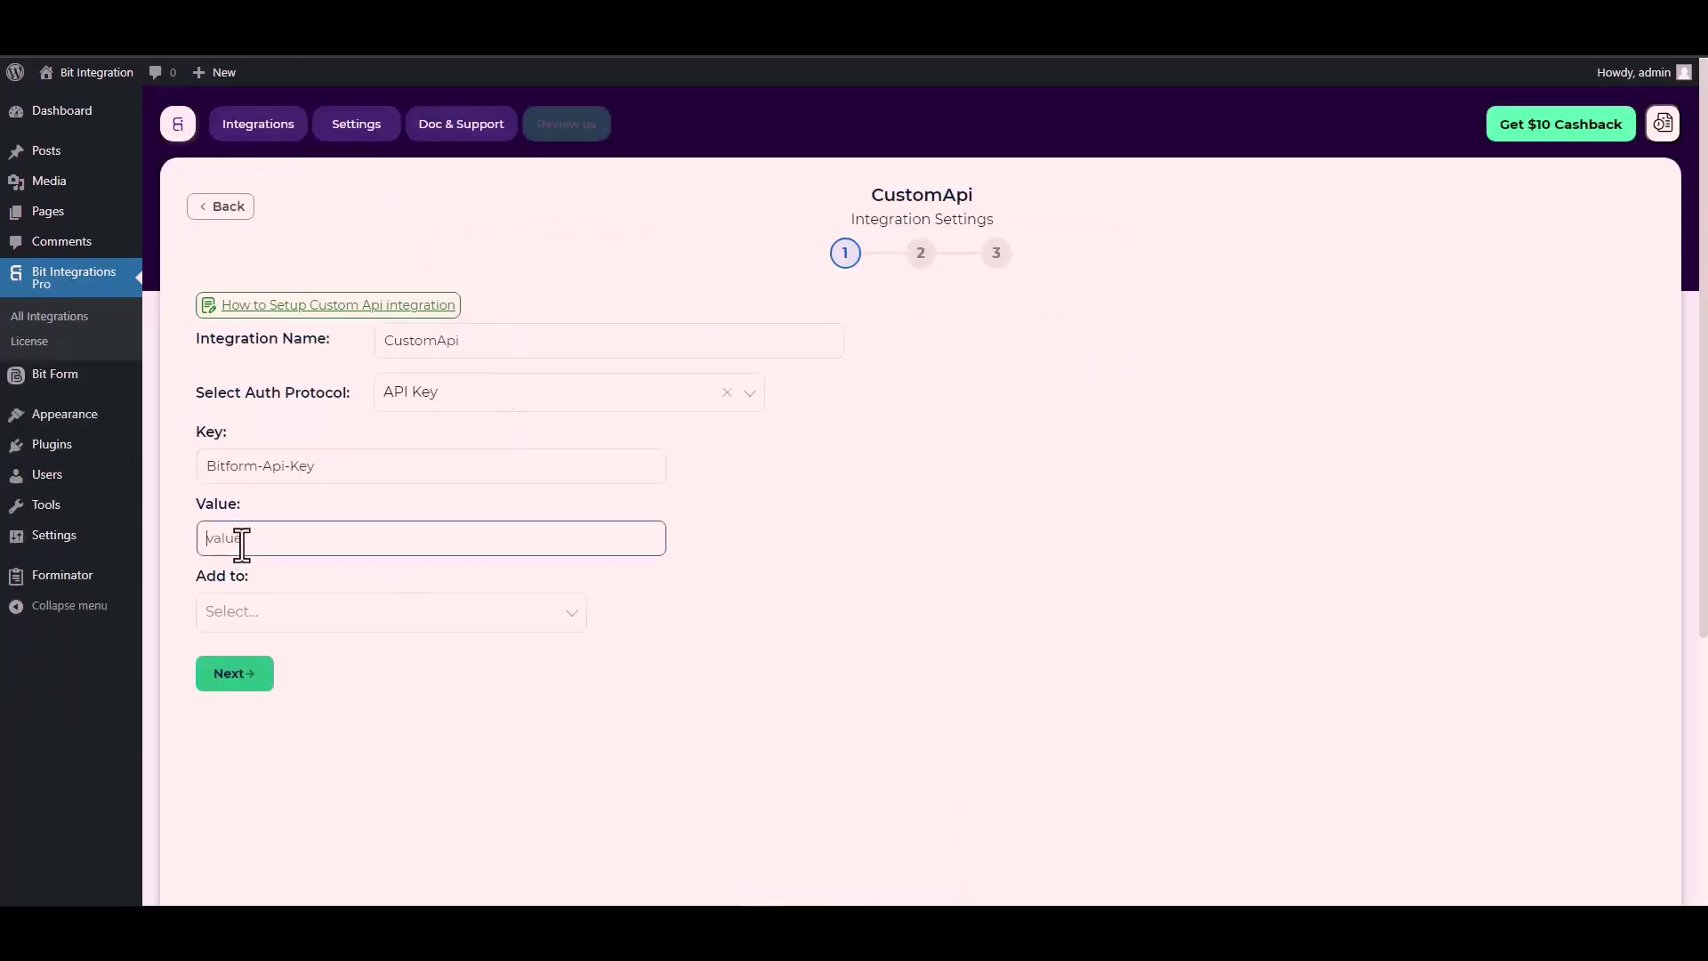
key("ctrl+v")
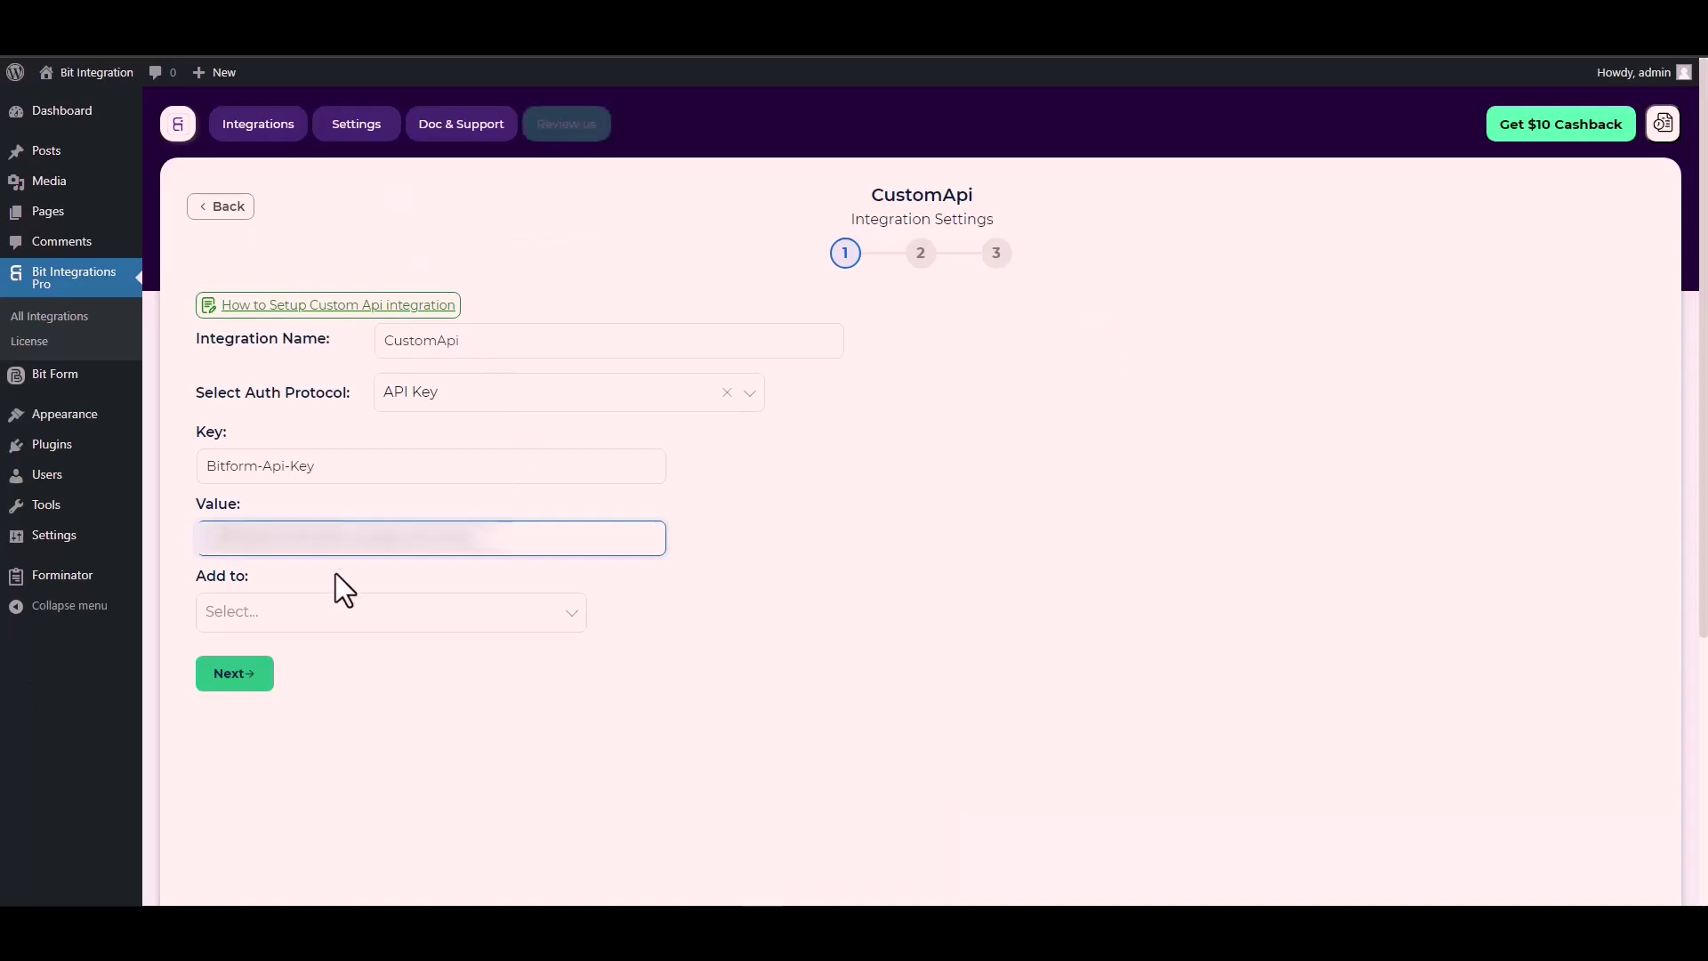
Set Add to to Header so the API key travels in the request header.
left_click(279, 617)
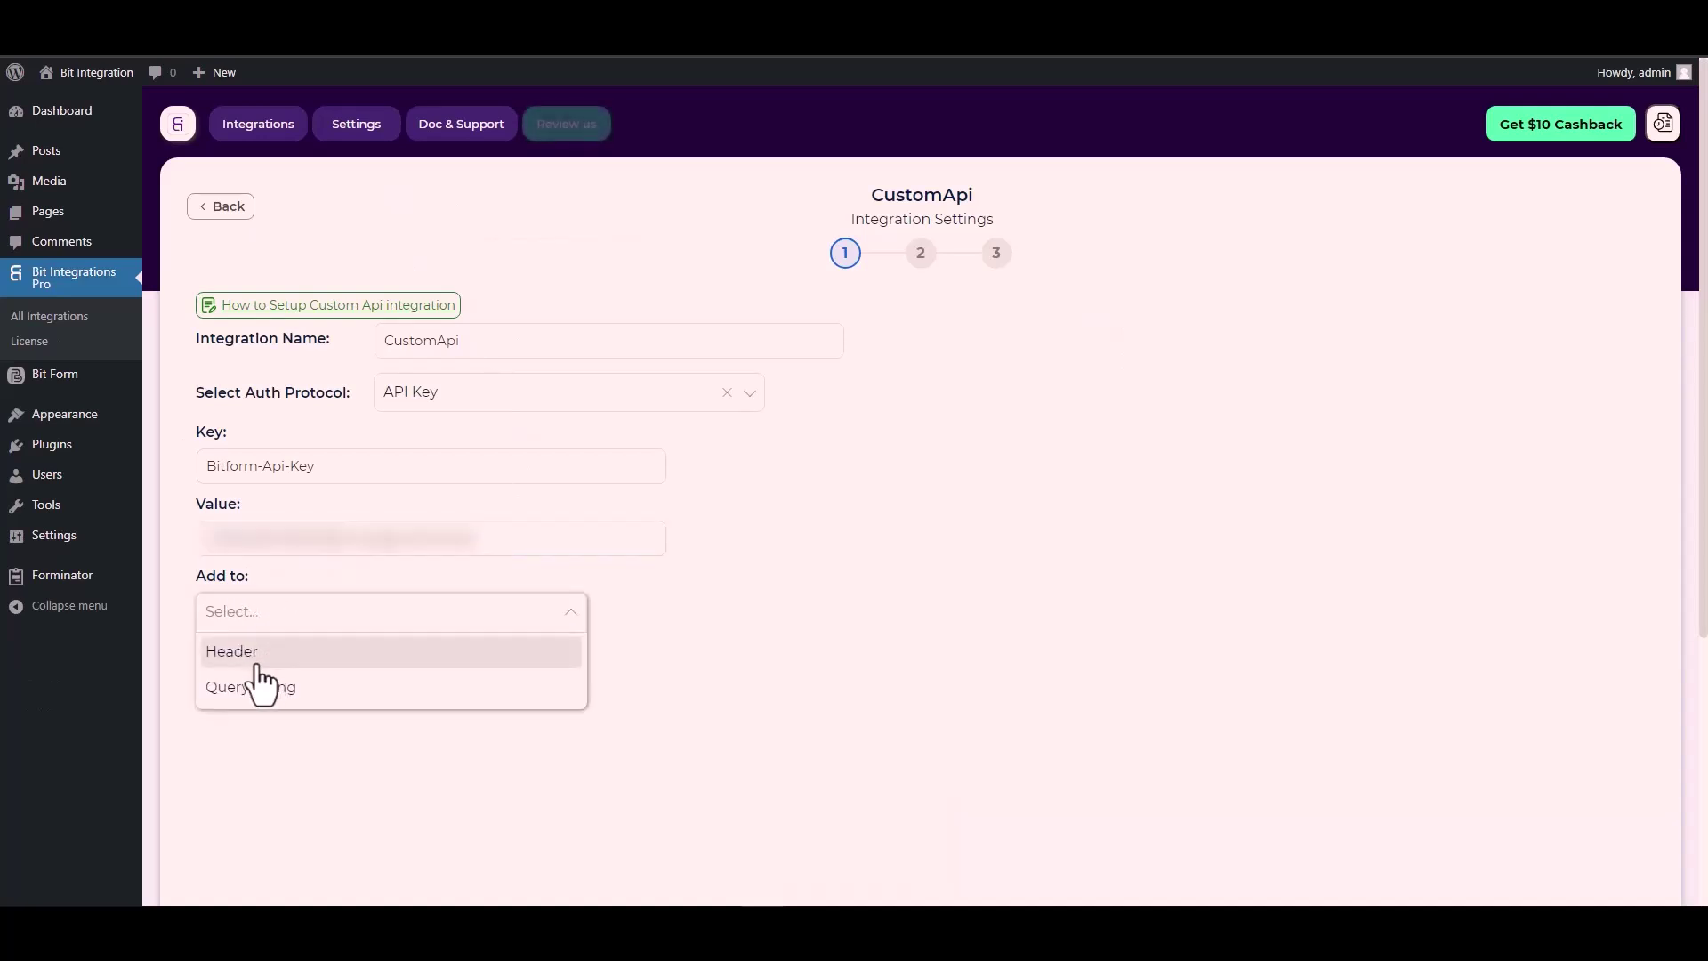
left_click(844, 635)
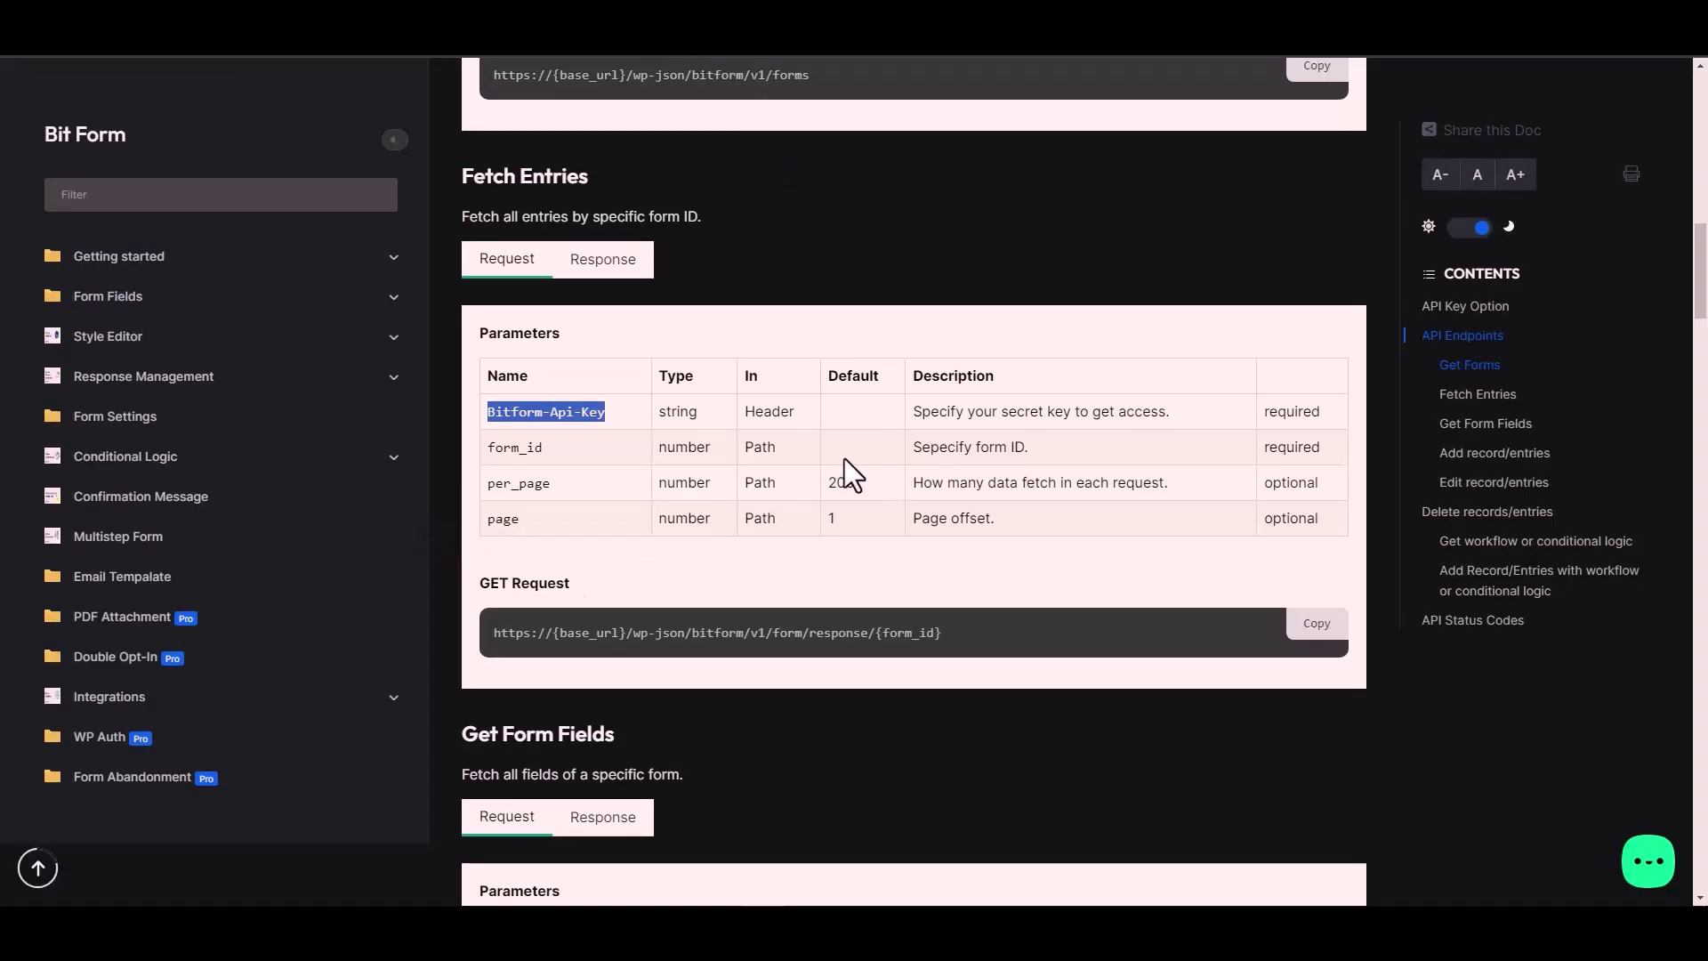
left_click(781, 414)
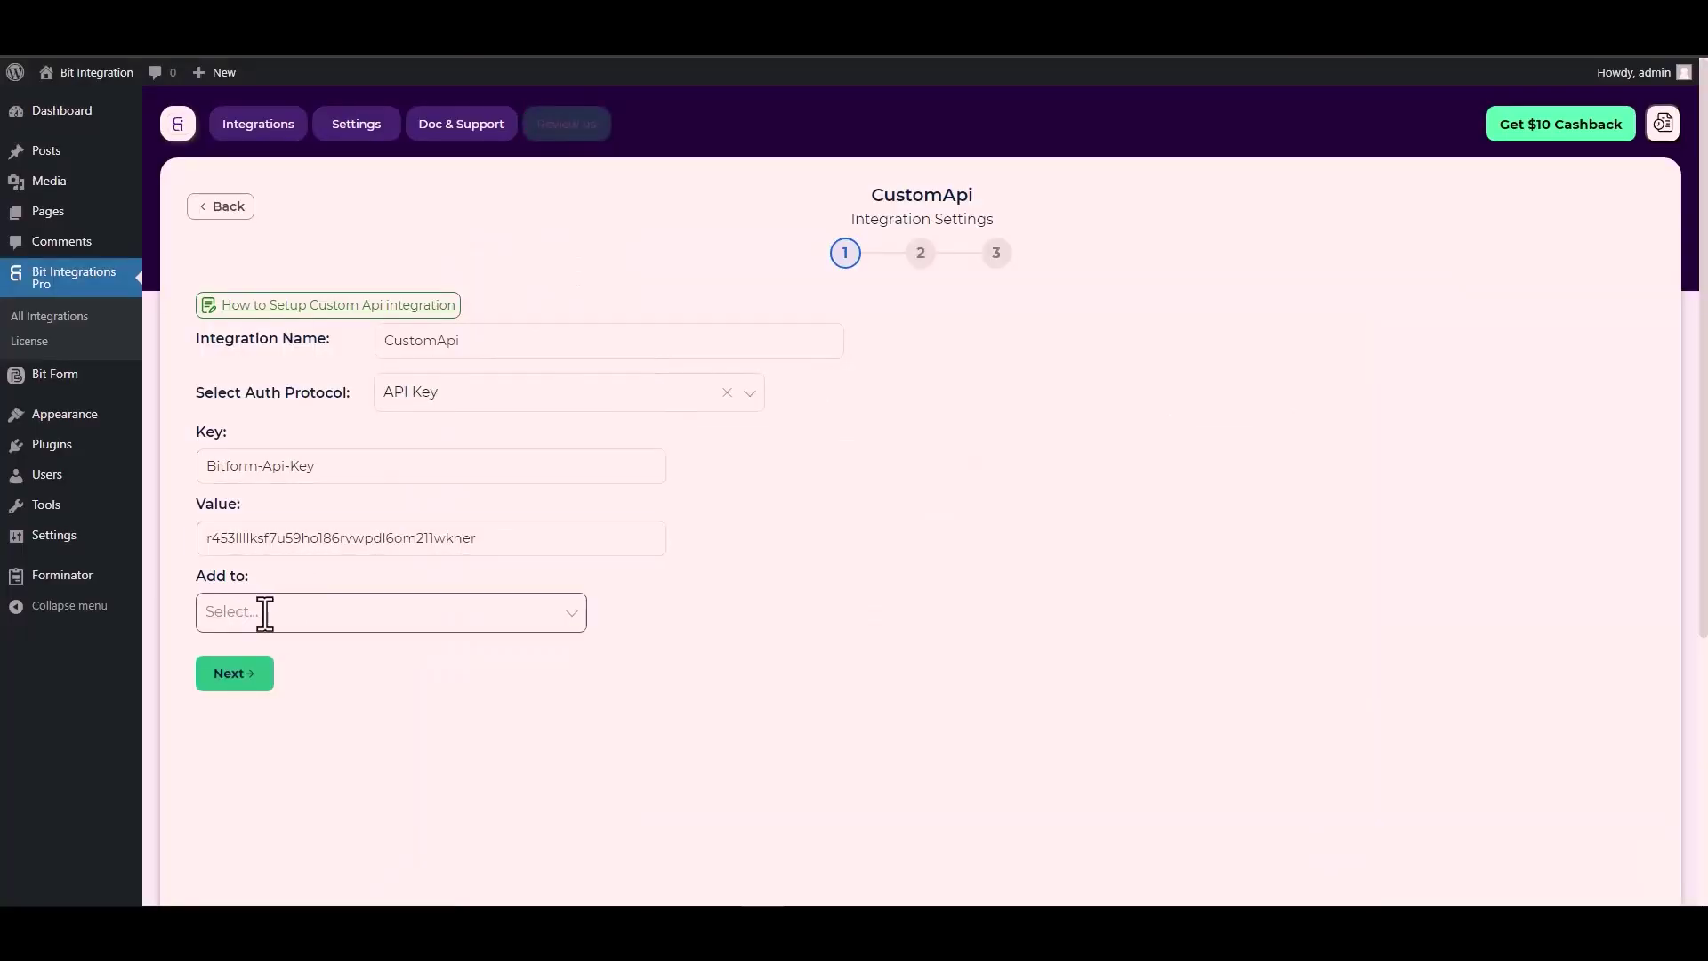
left_click(442, 614)
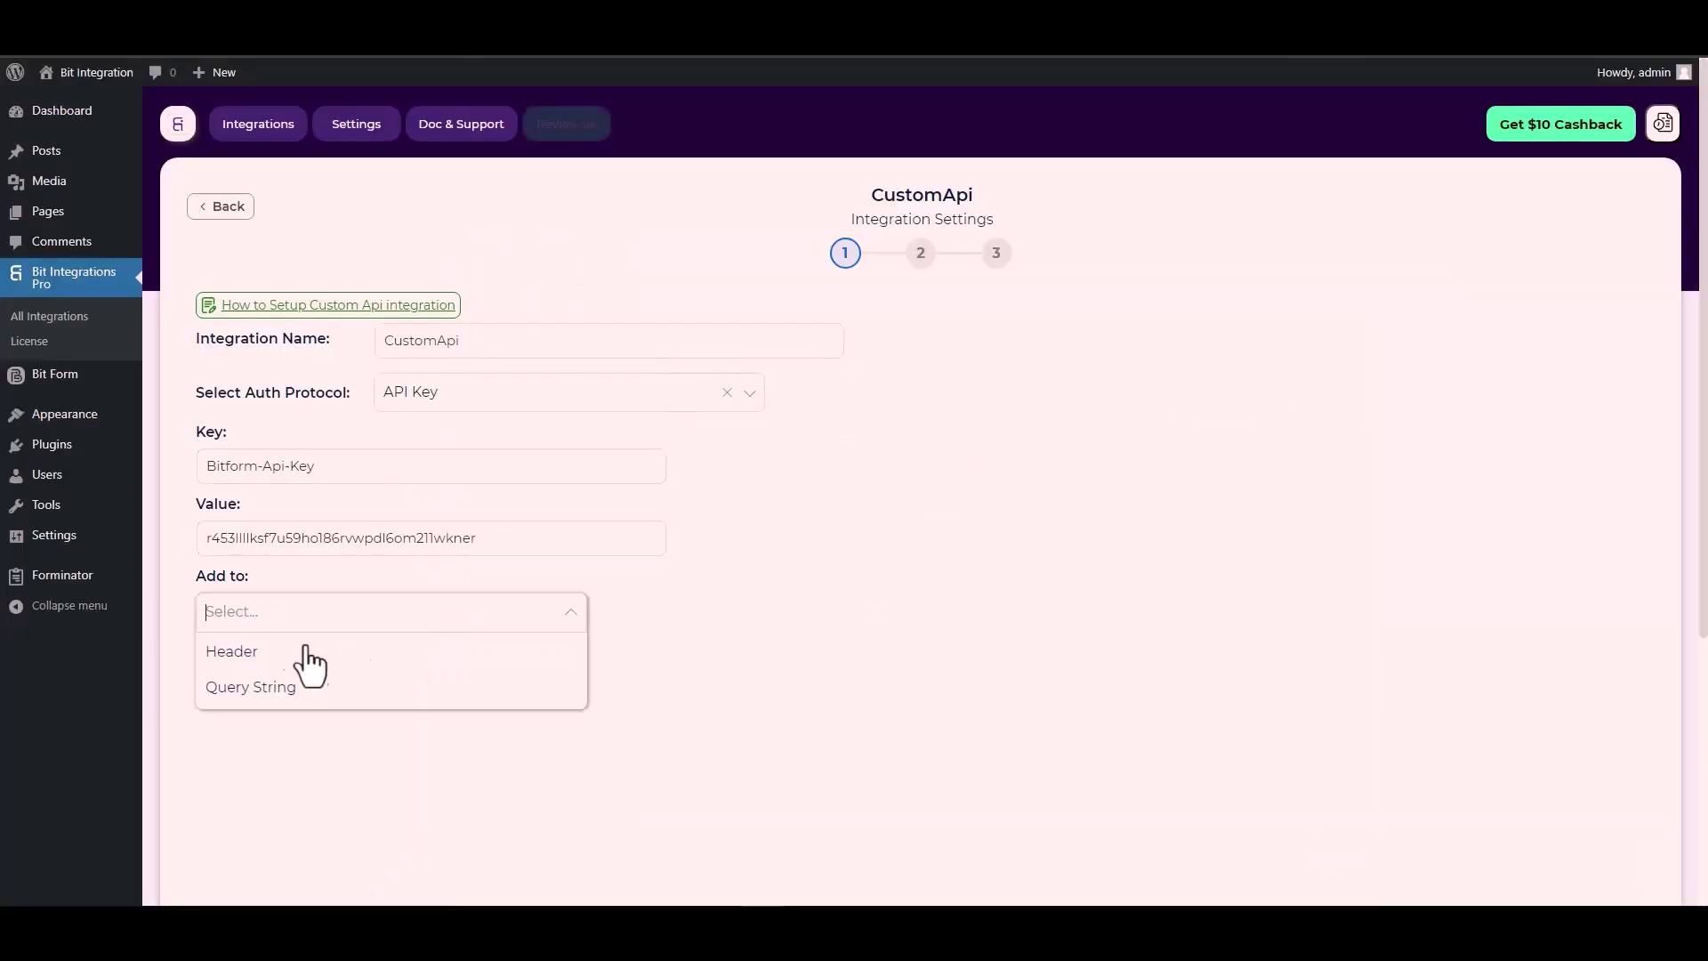
left_click(233, 651)
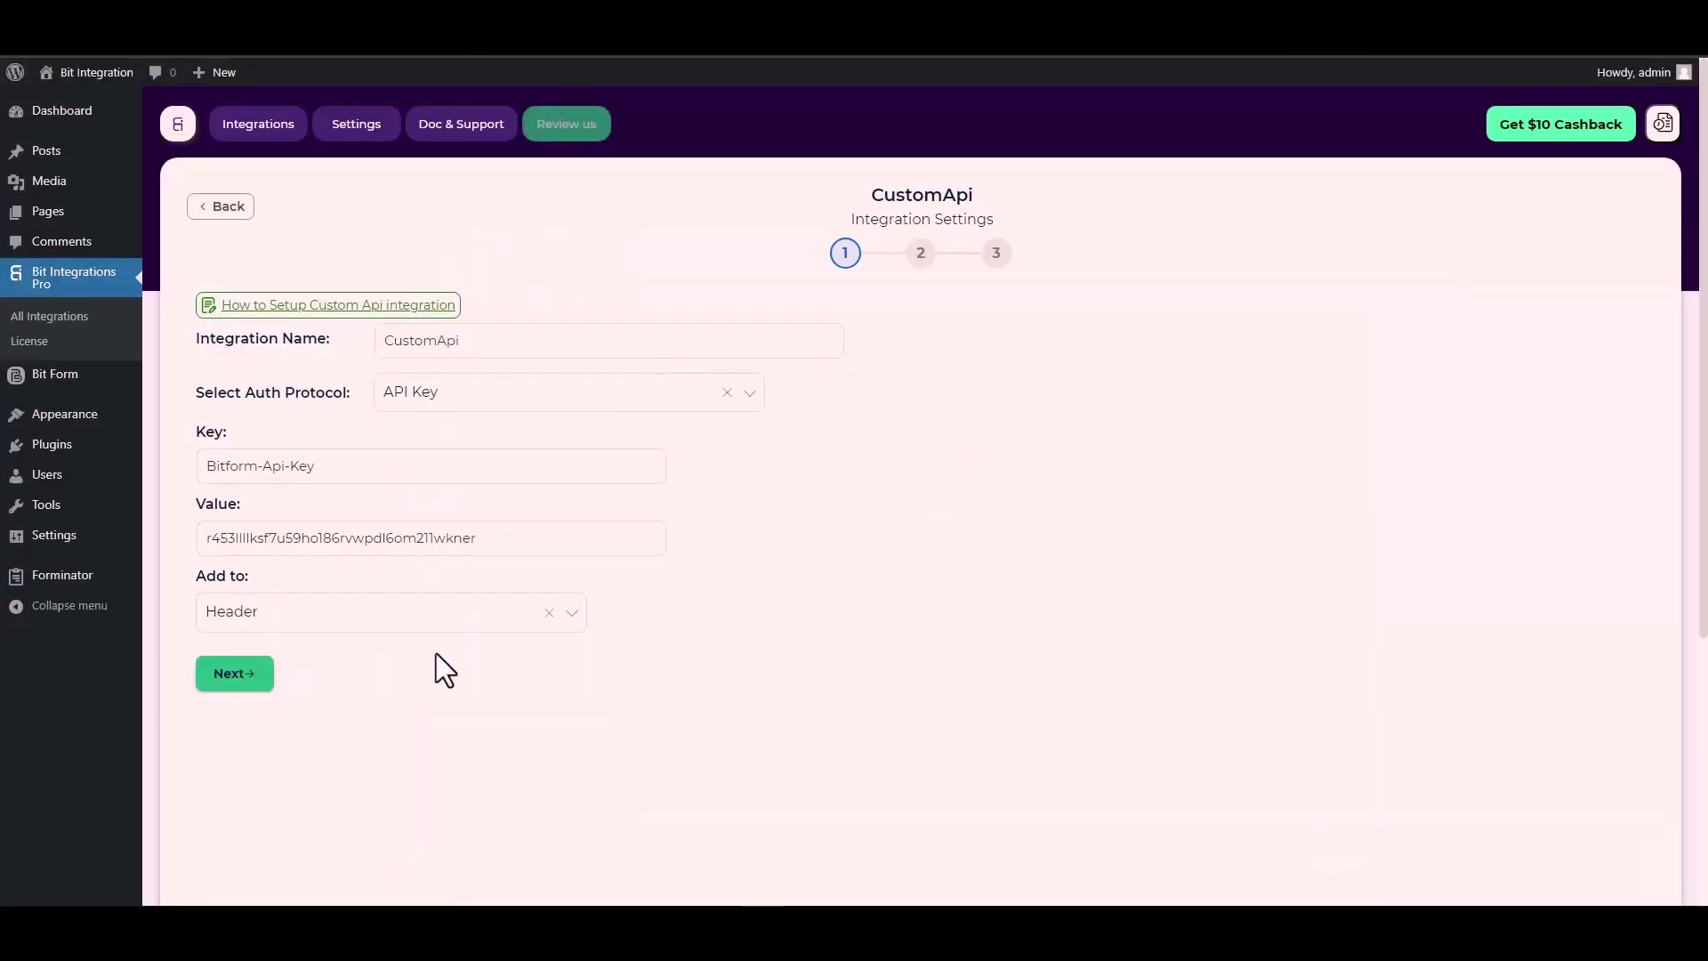
Advance to the request step and set the HTTP method to POST.
left_click(235, 674)
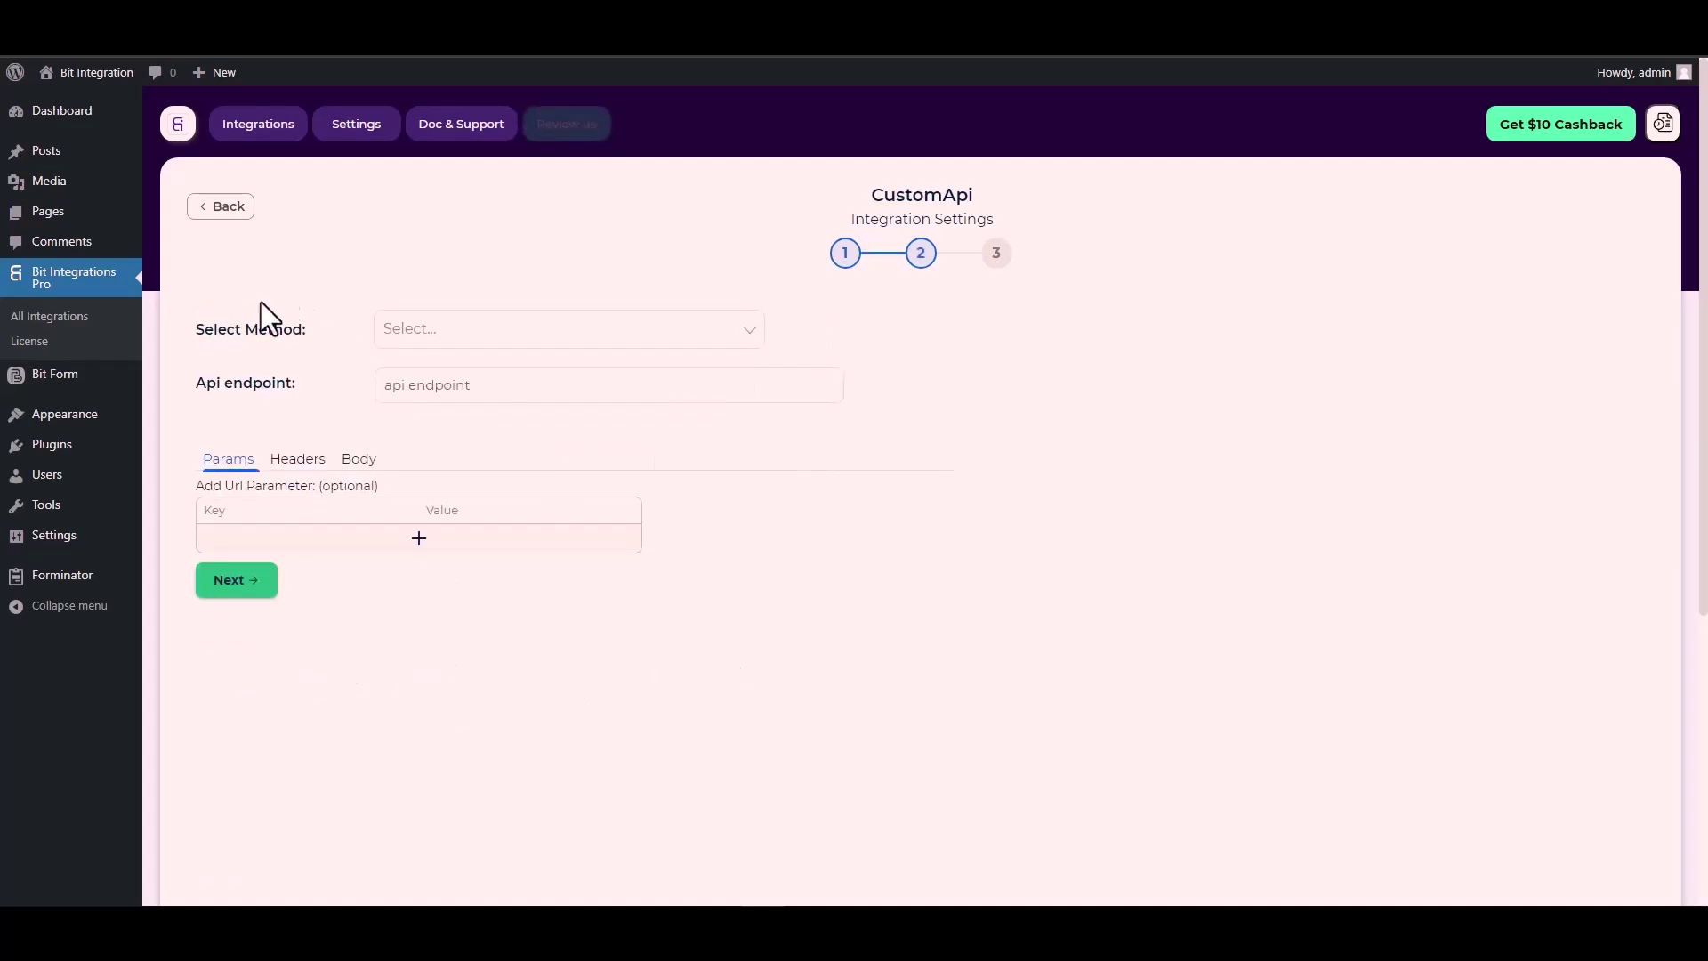
left_click(442, 333)
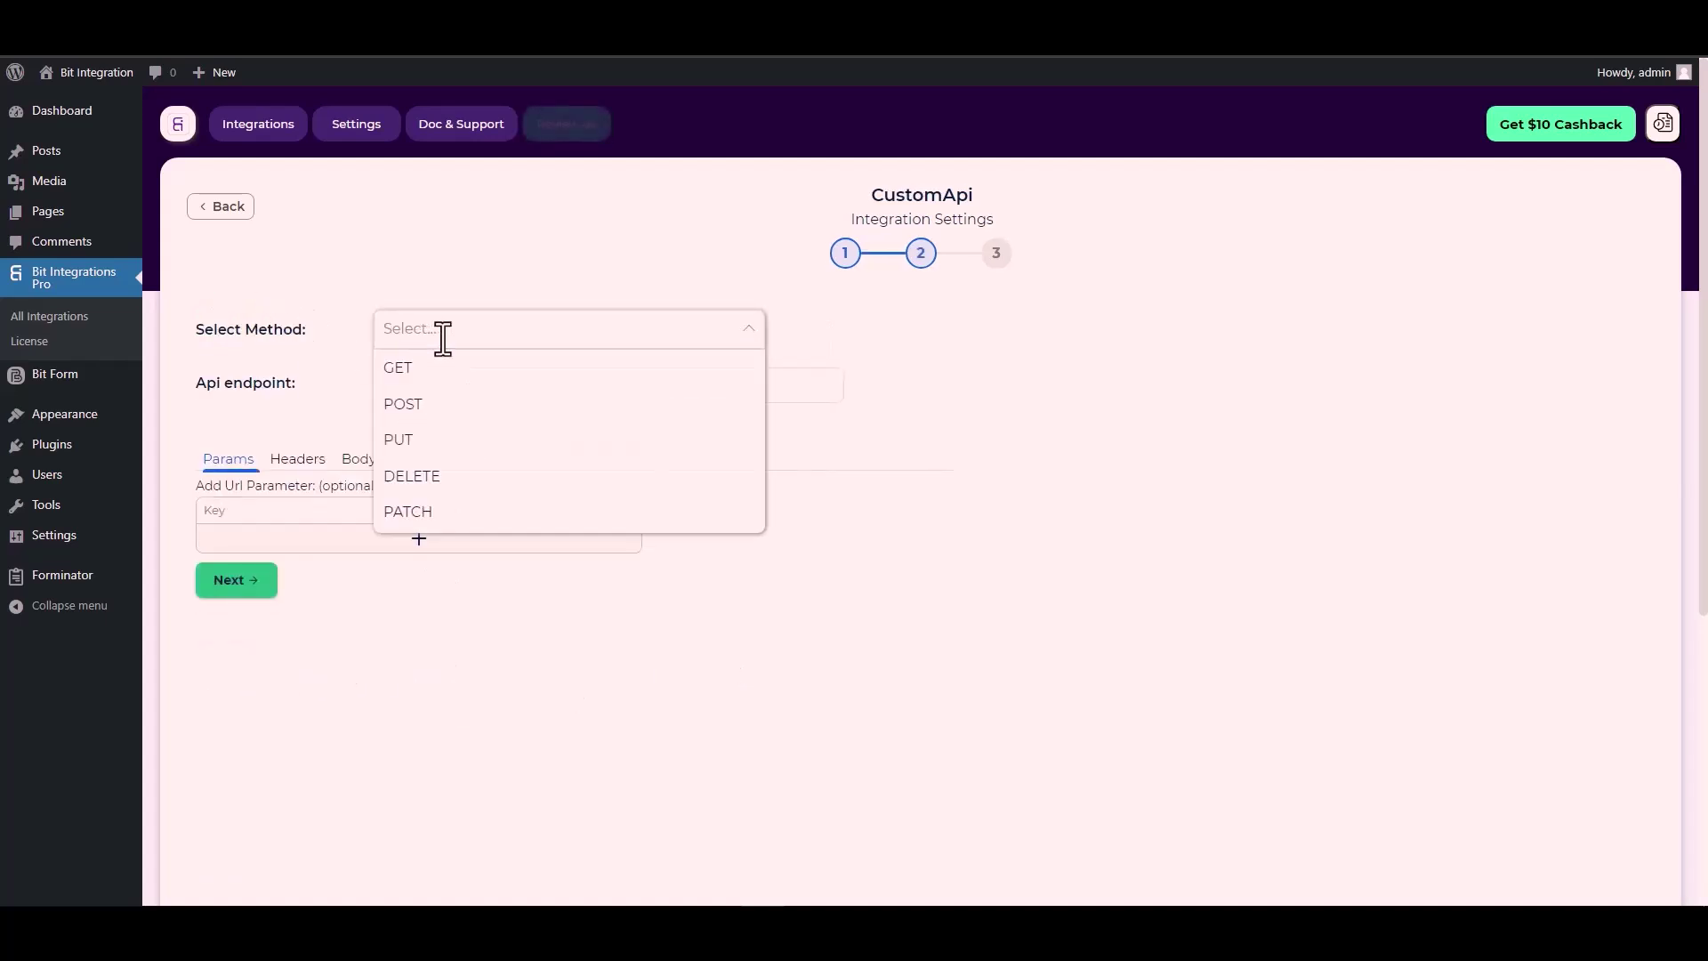
left_click(436, 406)
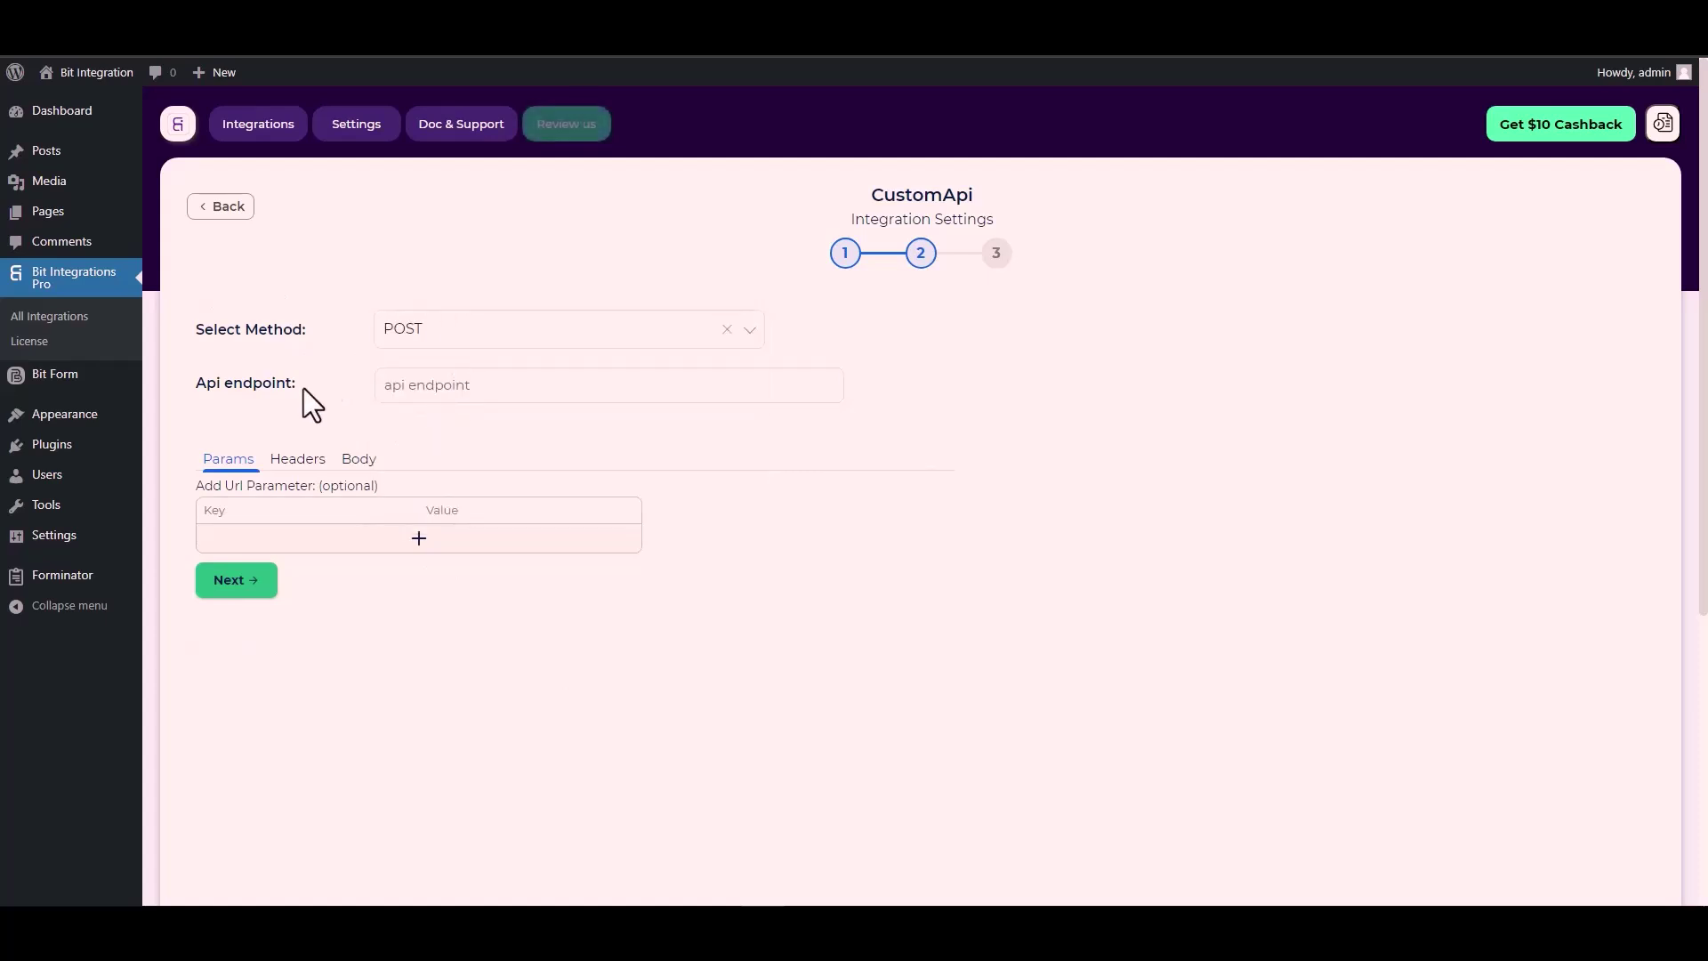
scroll(299, 378, "down", 1)
left_click(428, 307)
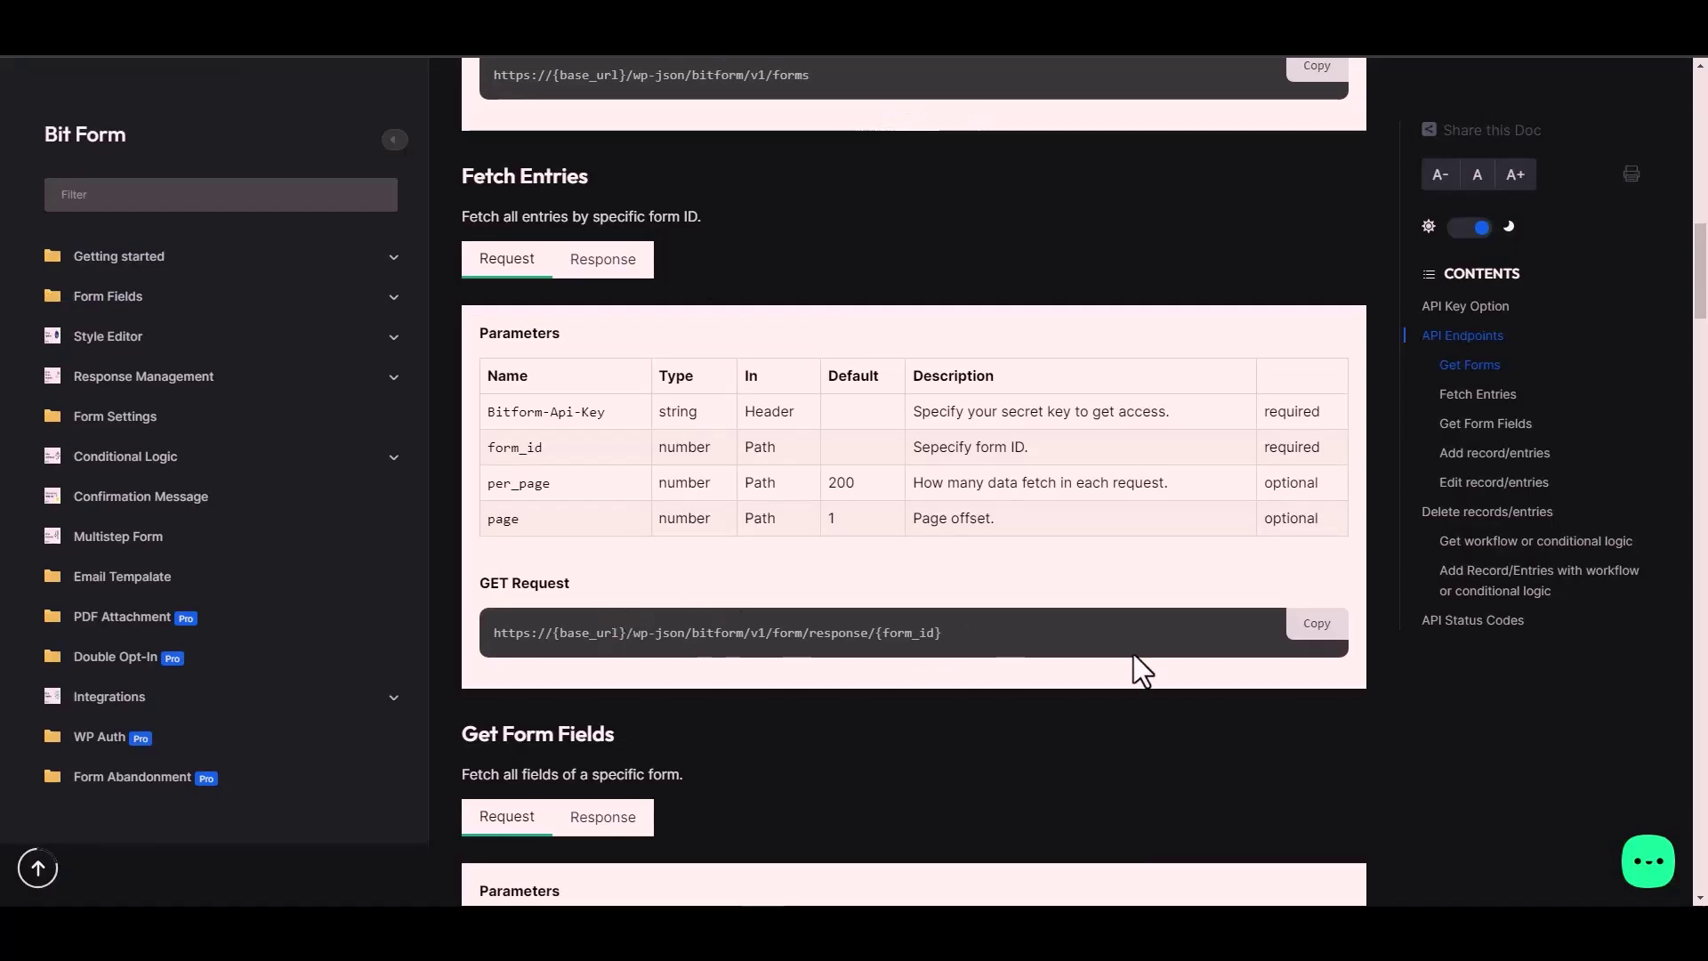
Paste the Fetch Entries URL ending /form/response/{form_id} into Api endpoint and find the Contact Form's id.
left_click(1326, 630)
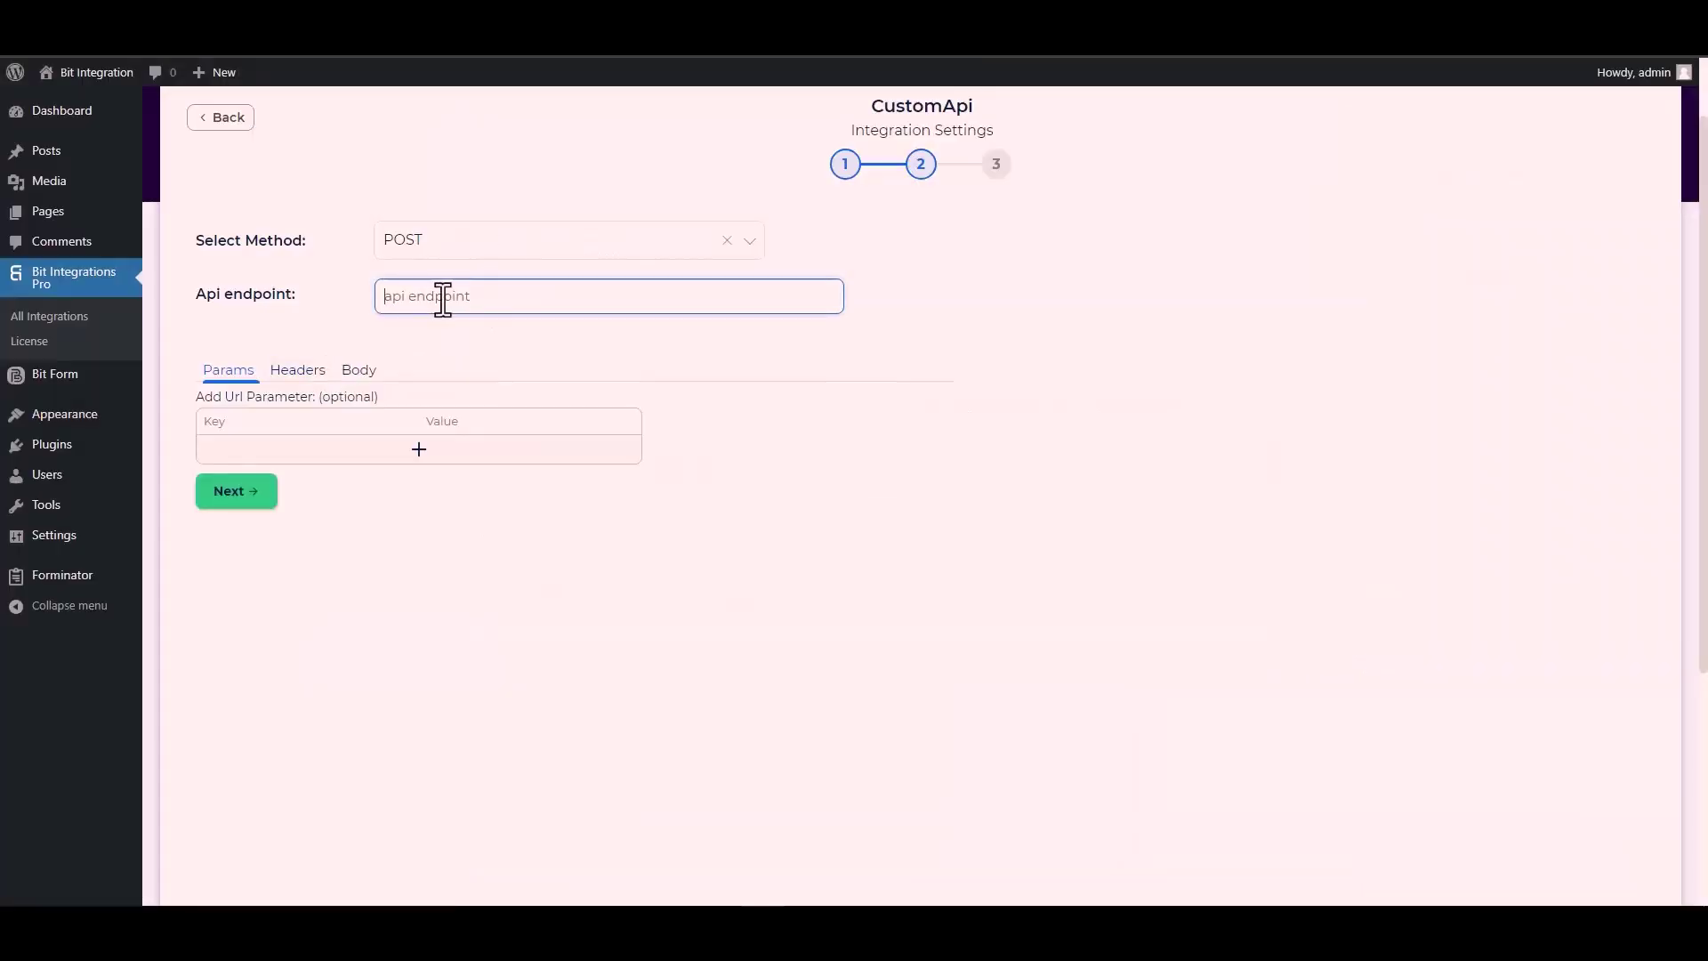
key("ctrl+v")
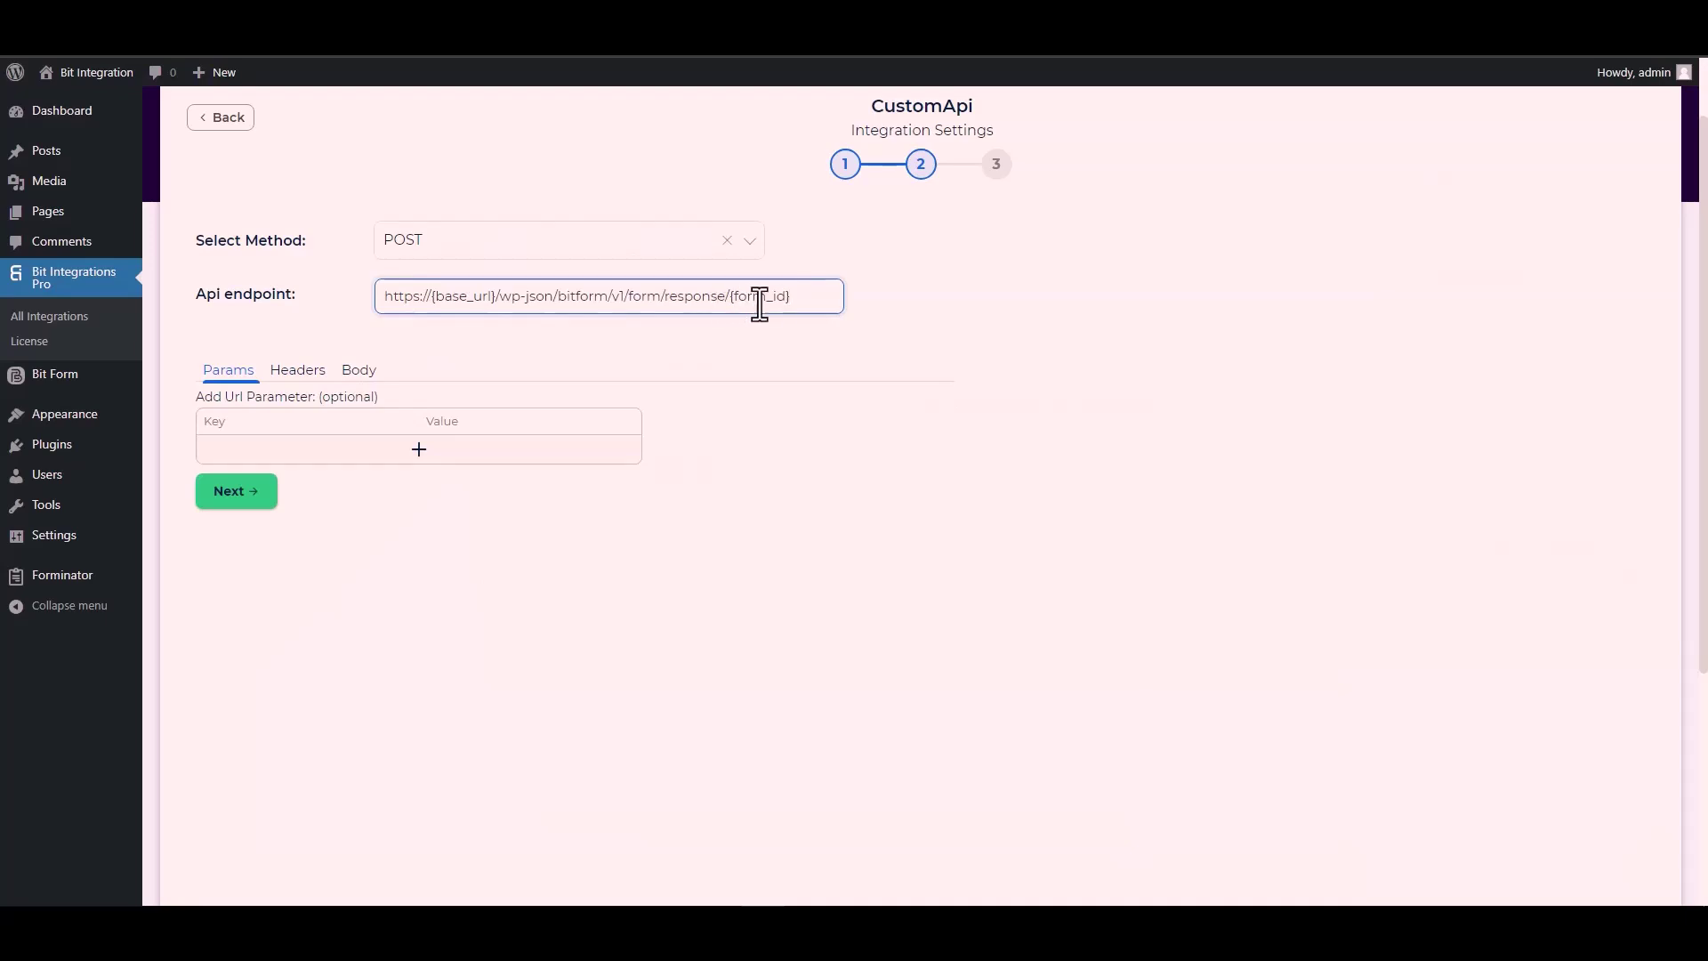
left_click_drag(790, 296, 732, 296)
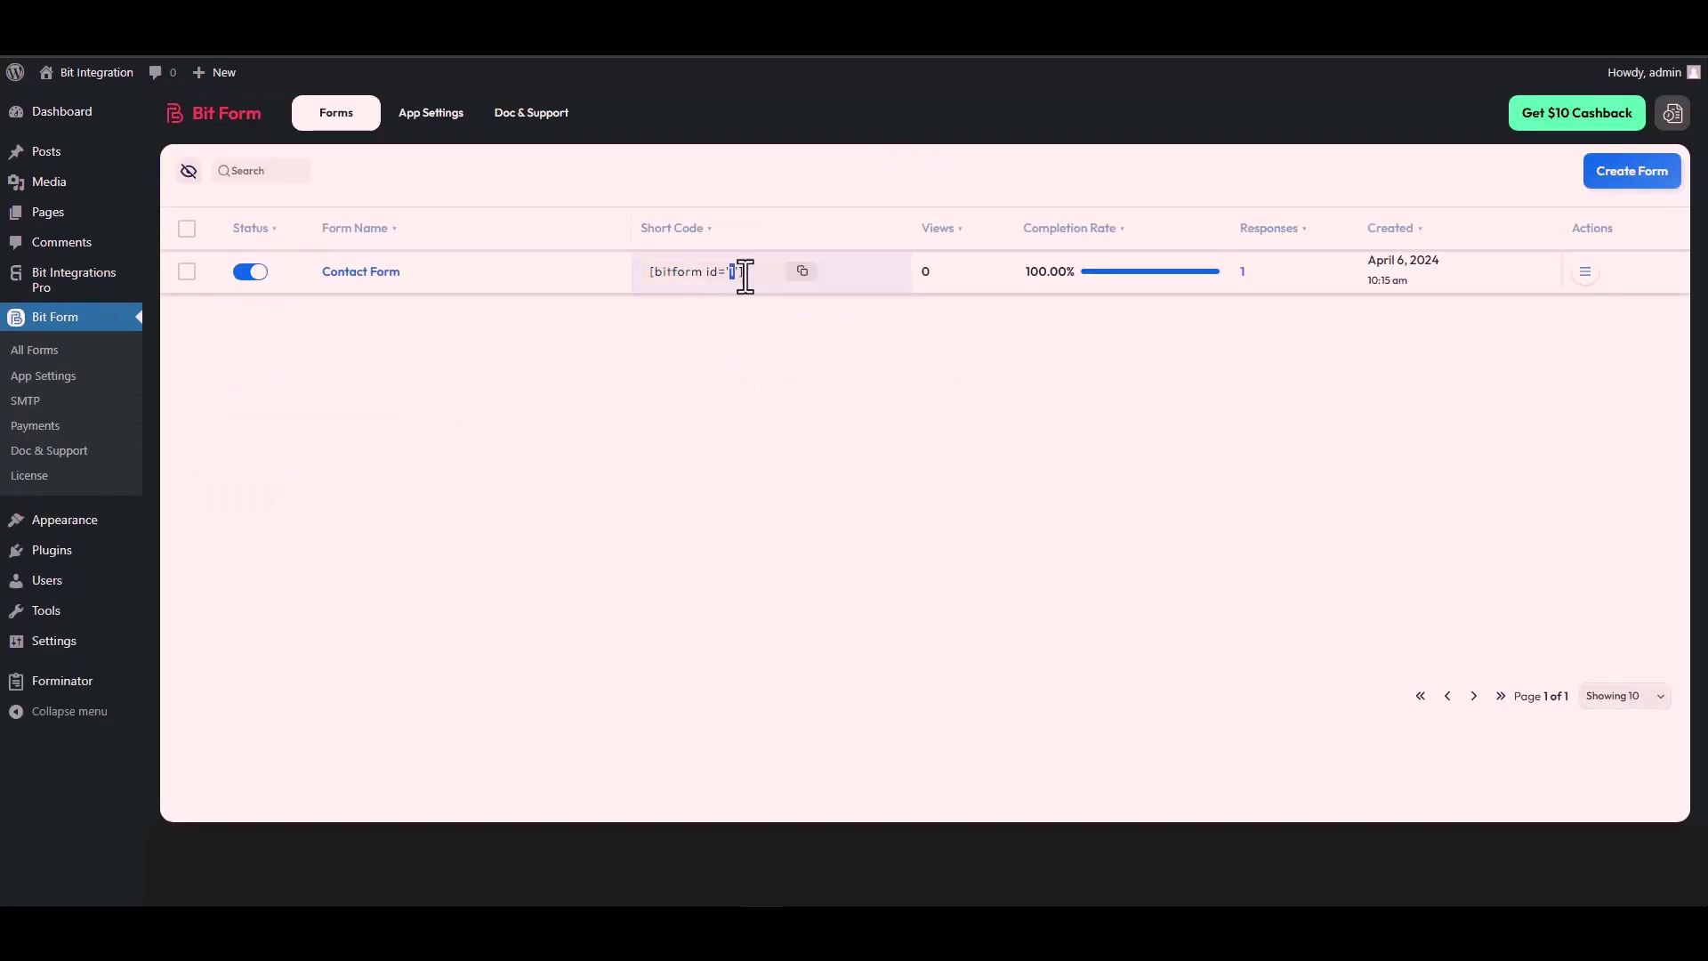
double_click(732, 272)
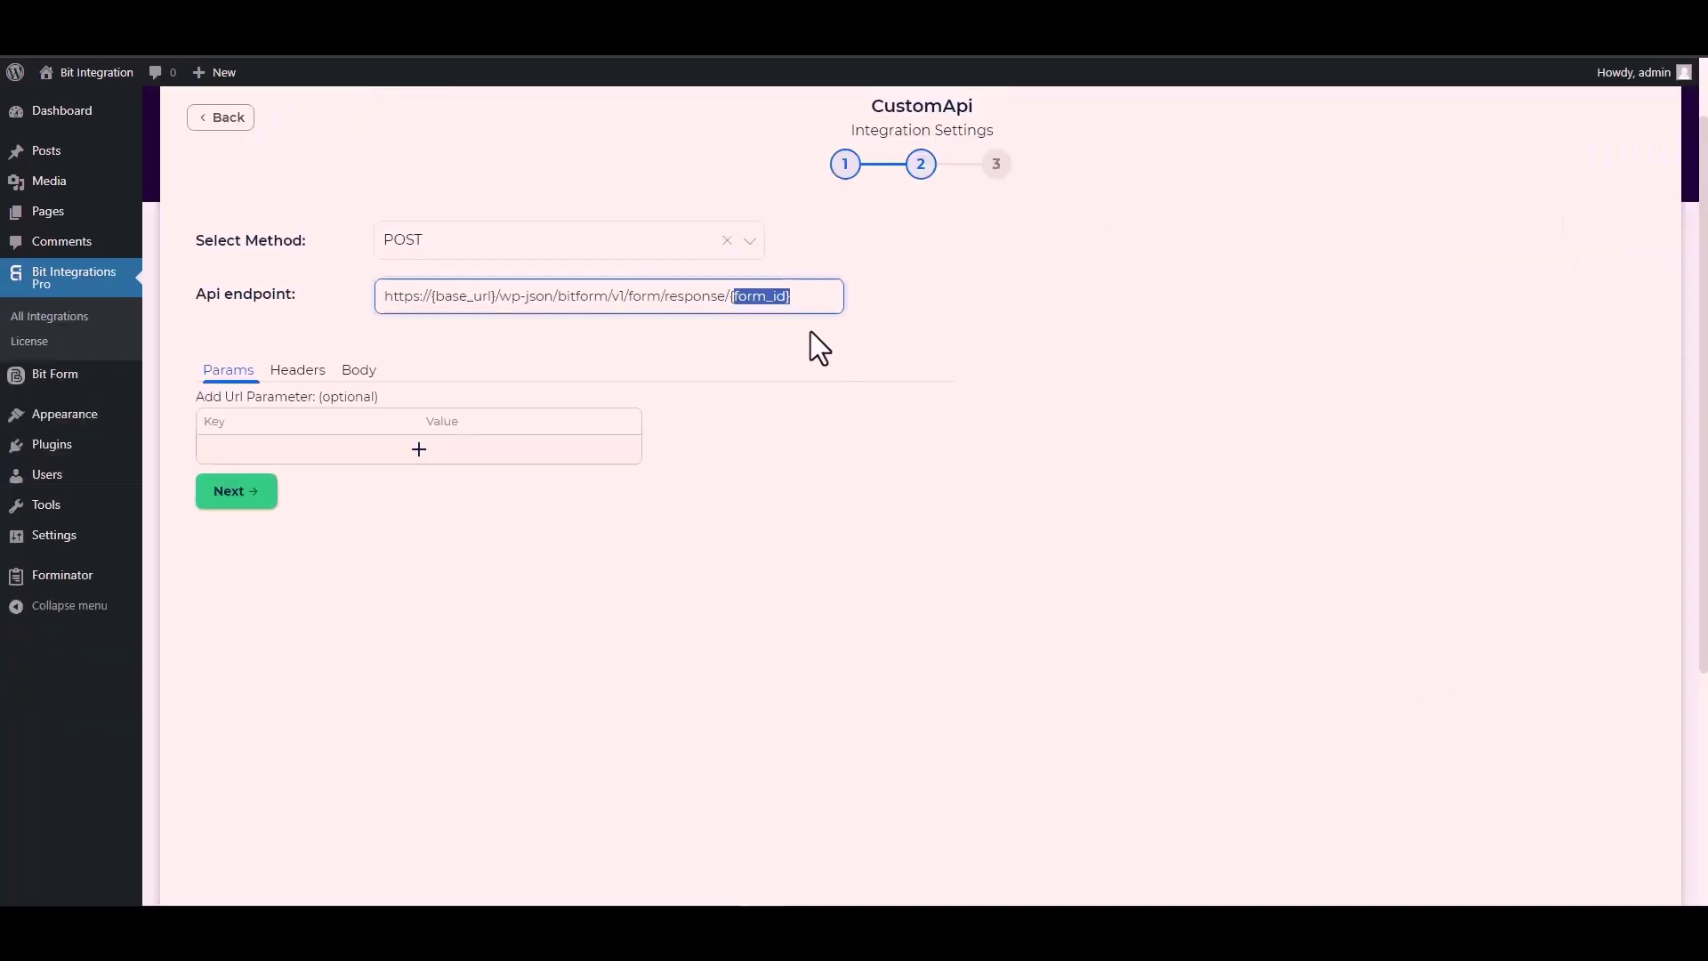
key("BackSpace")
key("BackSpace")
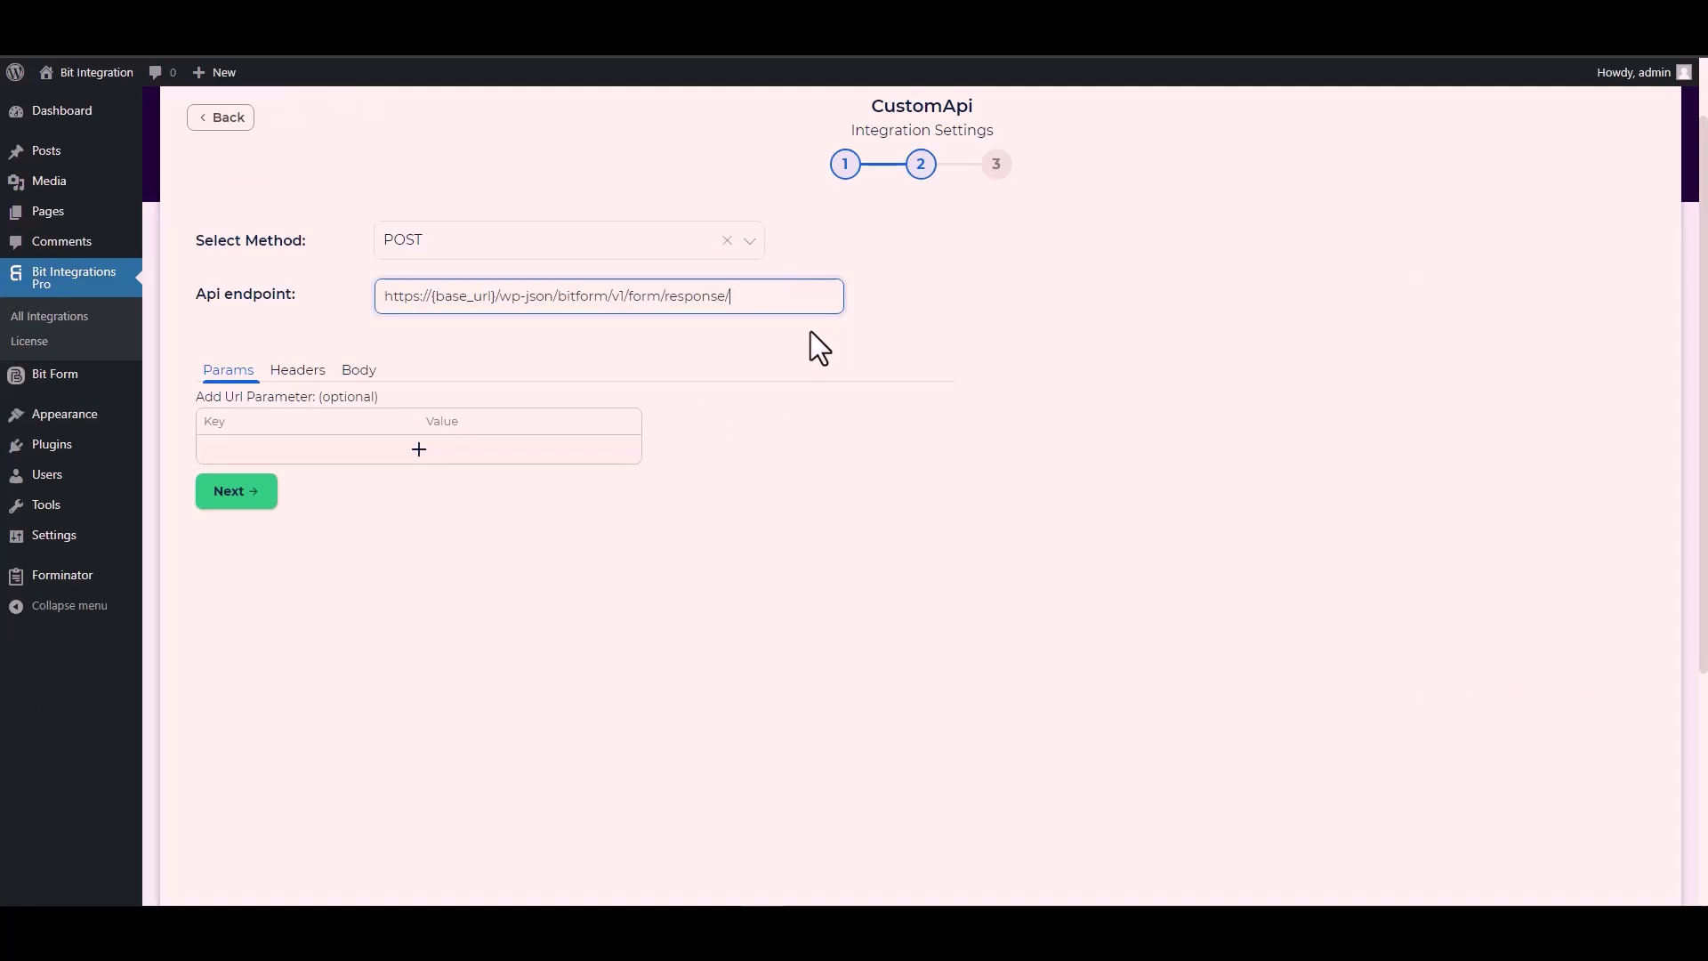
type("1")
left_click_drag(498, 297, 431, 296)
left_click(591, 63)
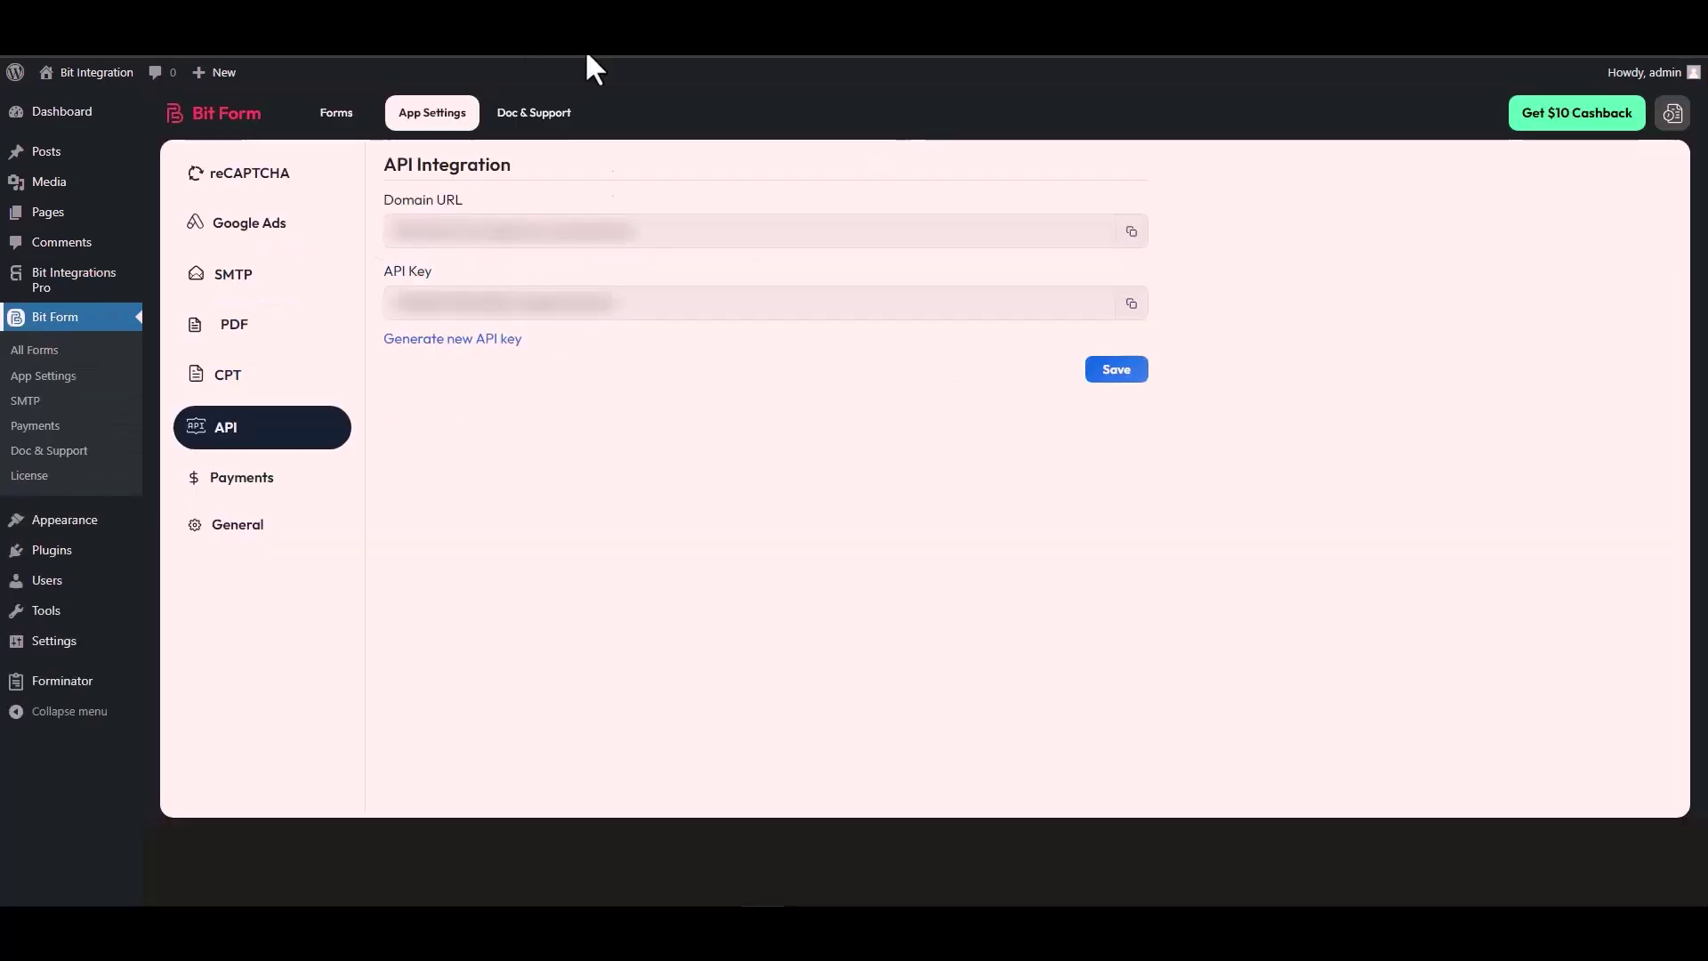
triple_click(479, 233)
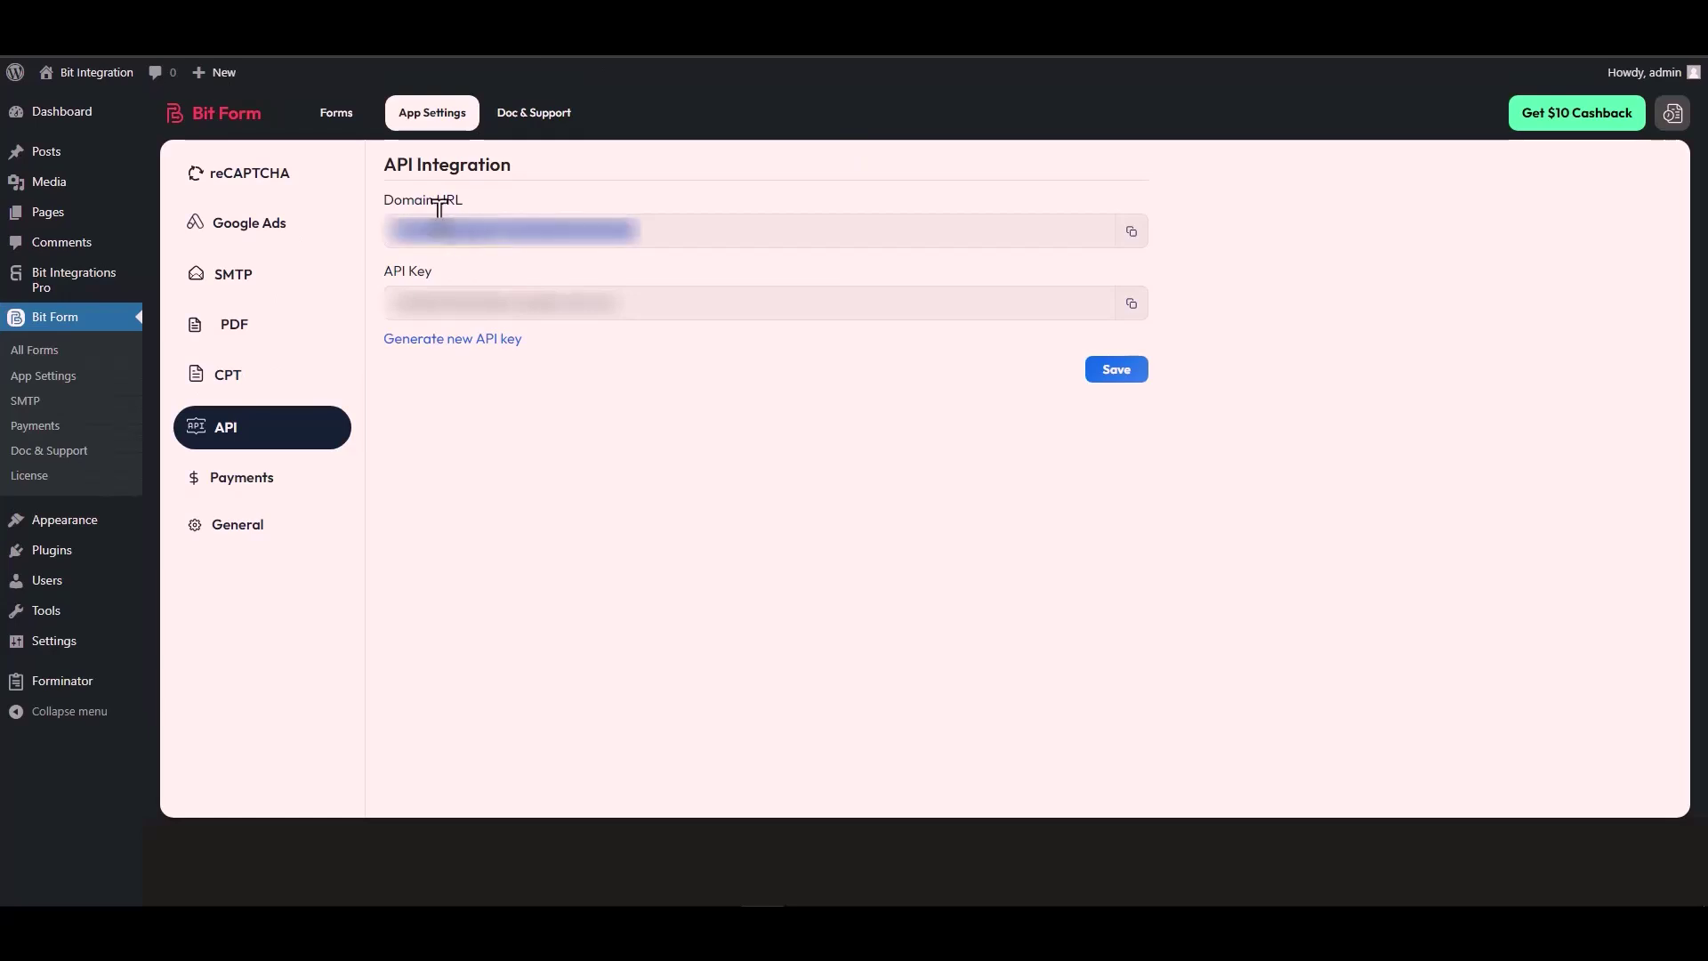
left_click(1132, 233)
key("ctrl+Tab")
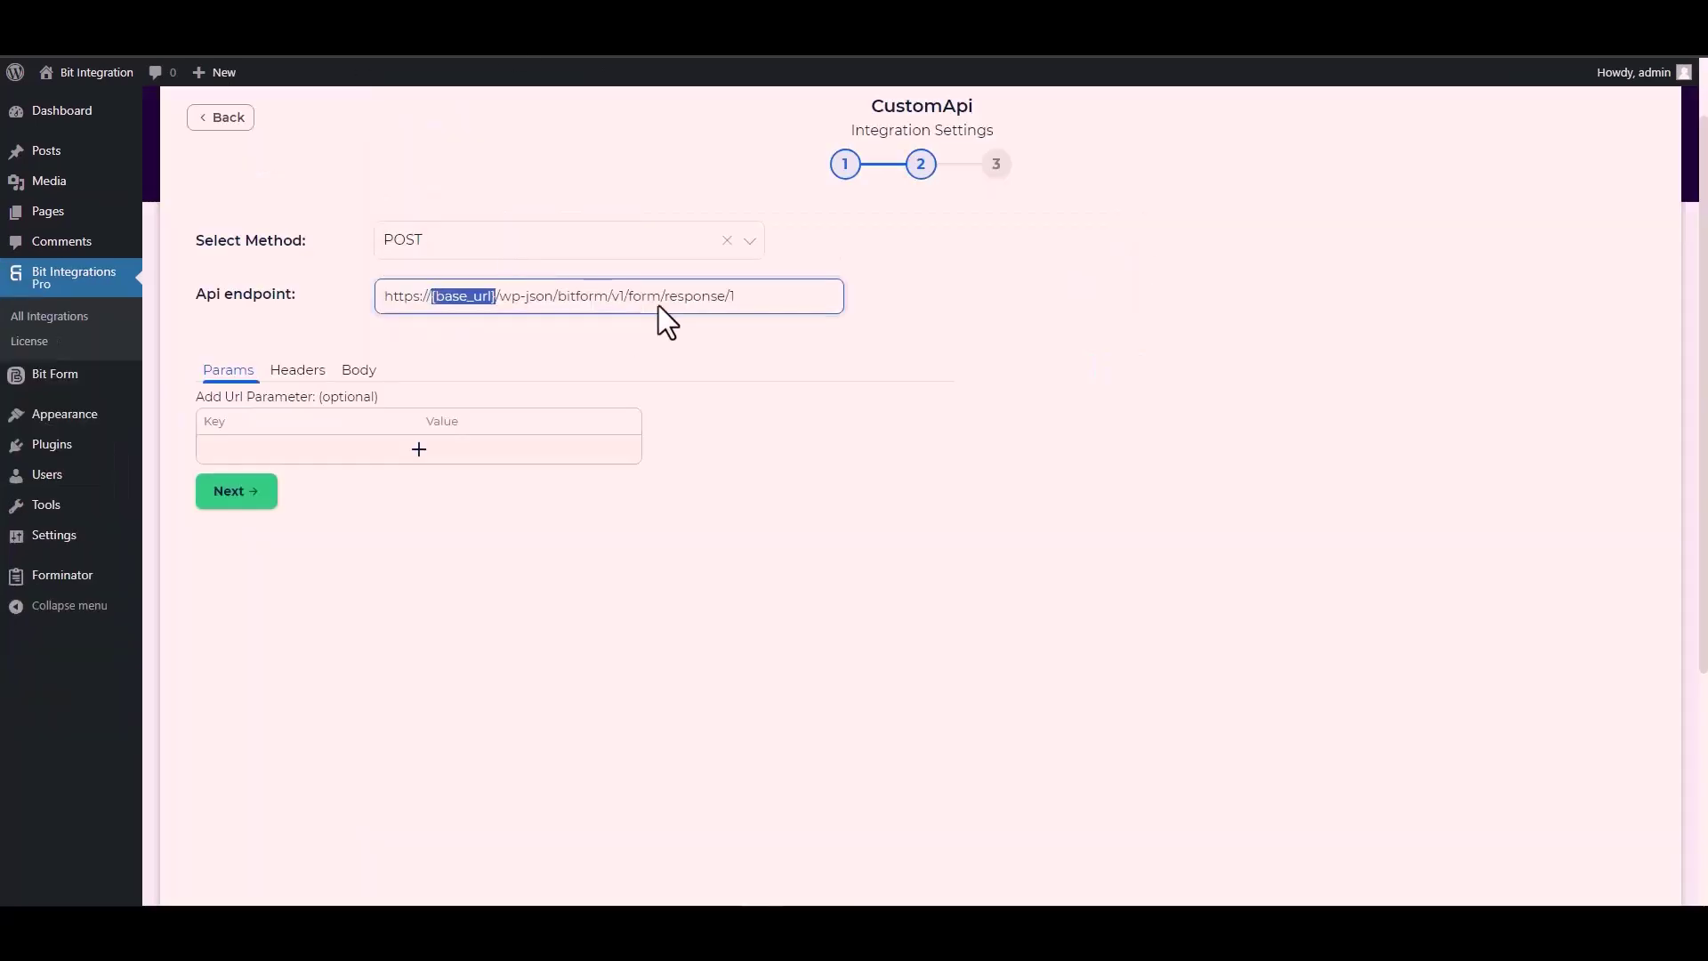
left_click(494, 295)
left_click_drag(496, 296, 380, 307)
key("ctrl+v")
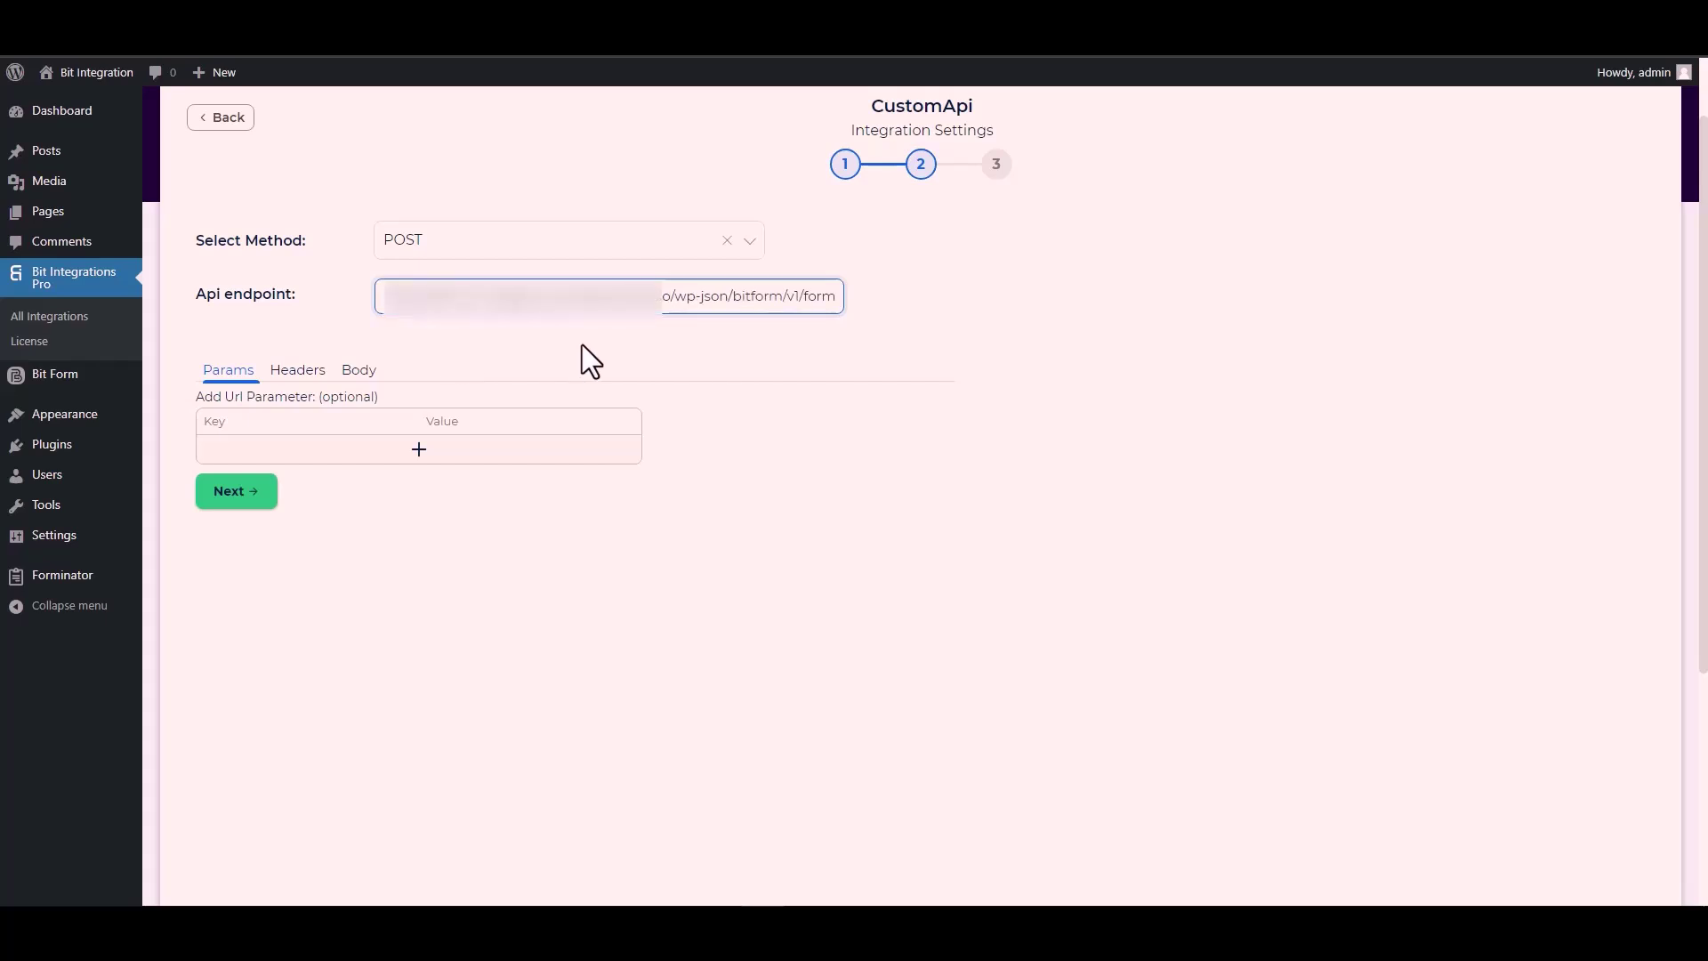
left_click(585, 345)
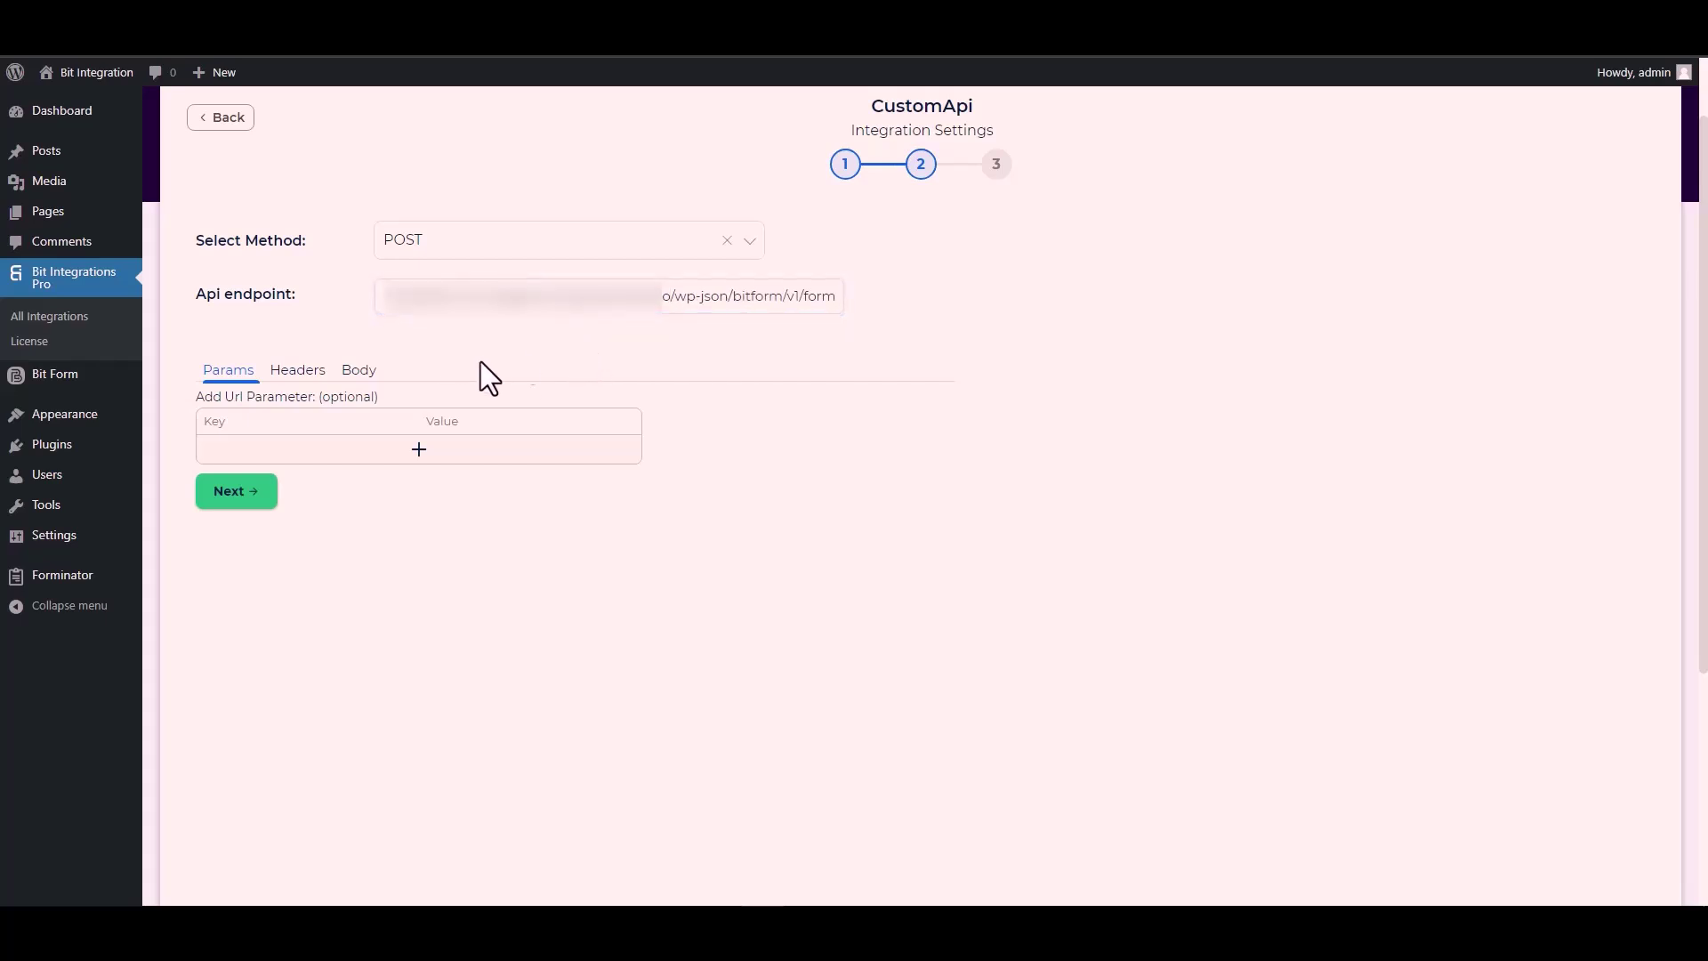
Send all form data in the body as application/x-www-form-urlencoded.
left_click(361, 382)
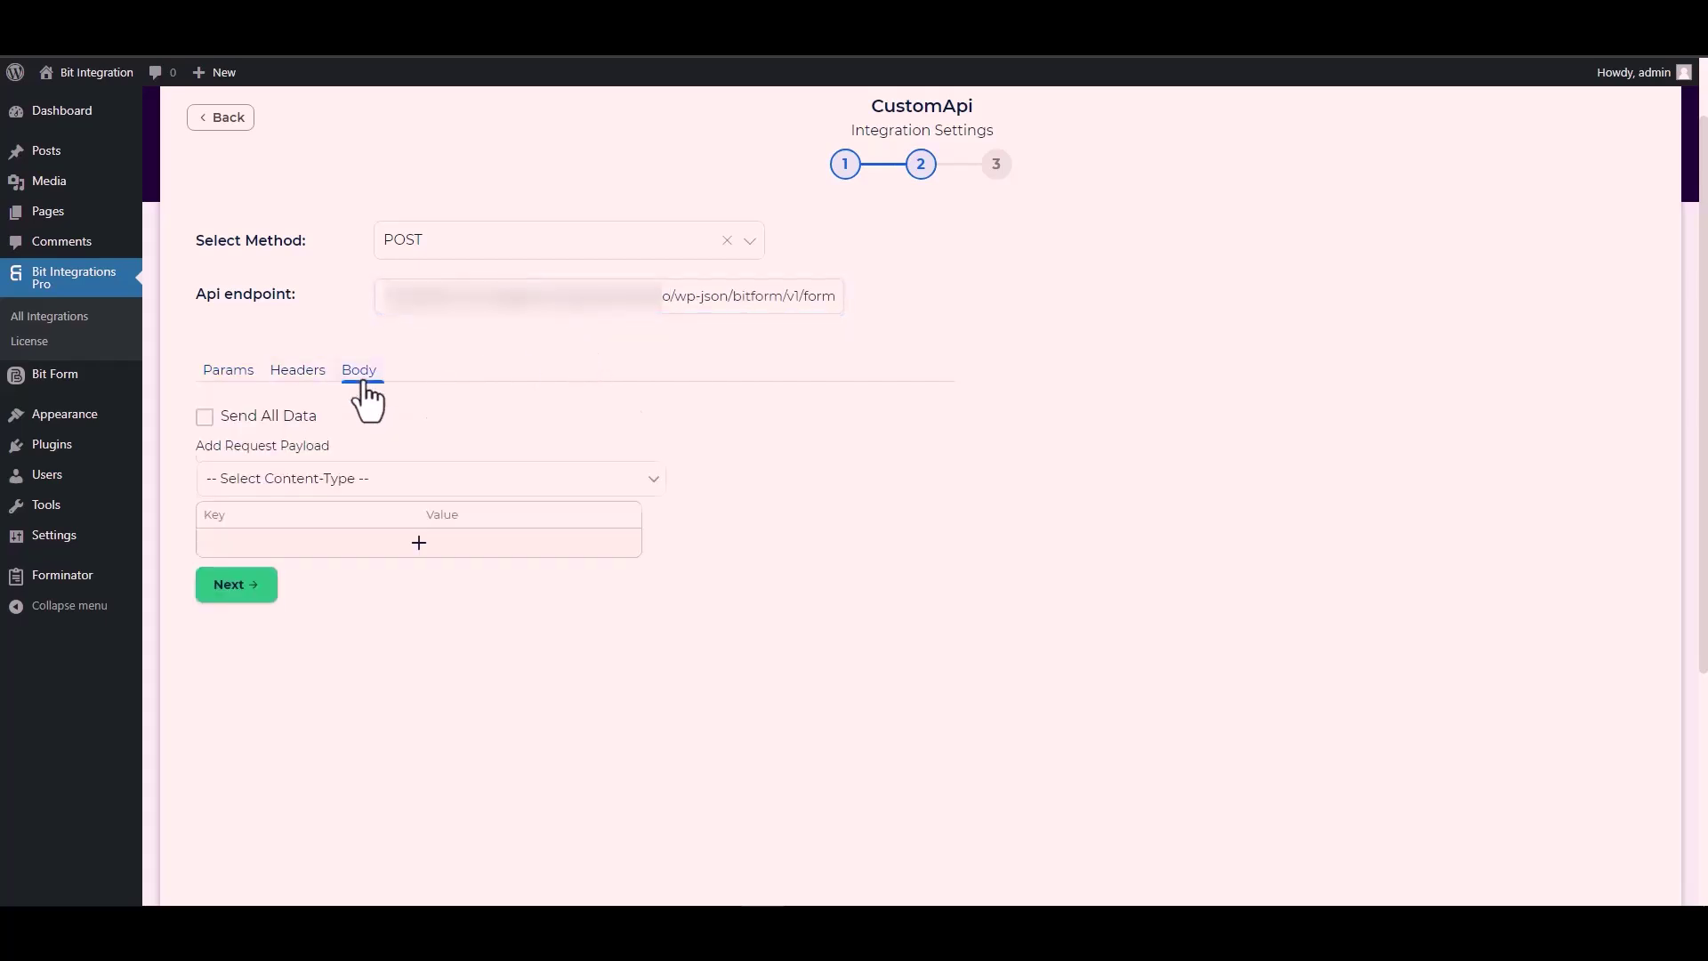
left_click(236, 419)
scroll(499, 396, "down", 3)
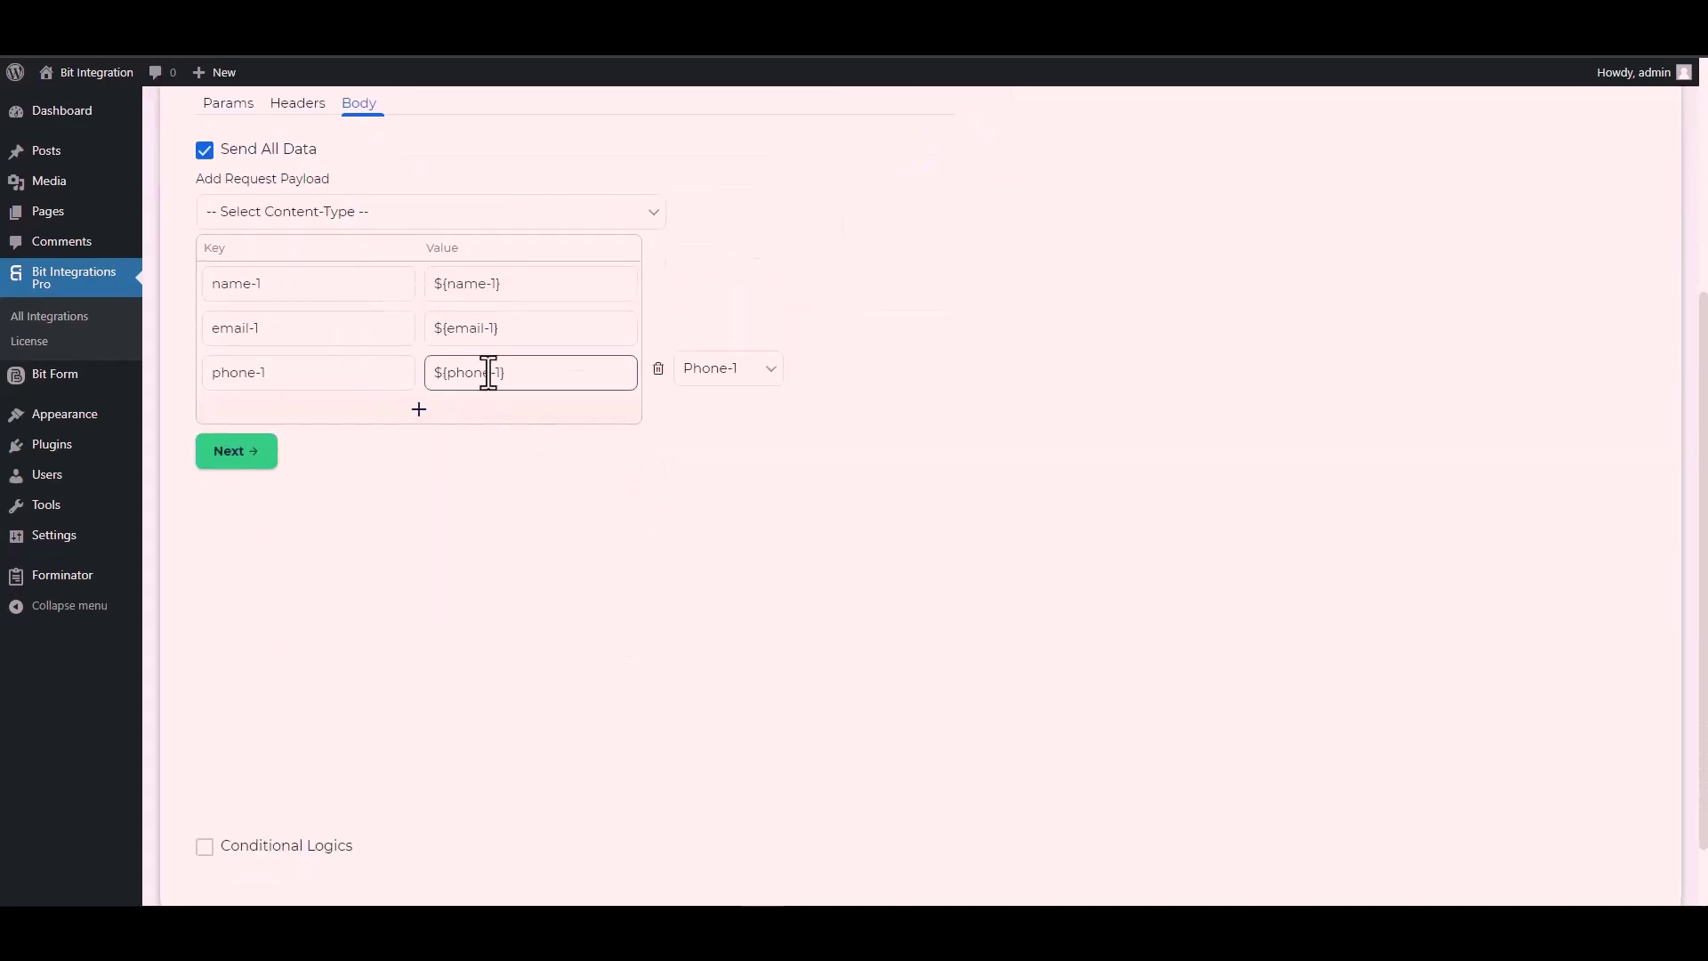
left_click(331, 213)
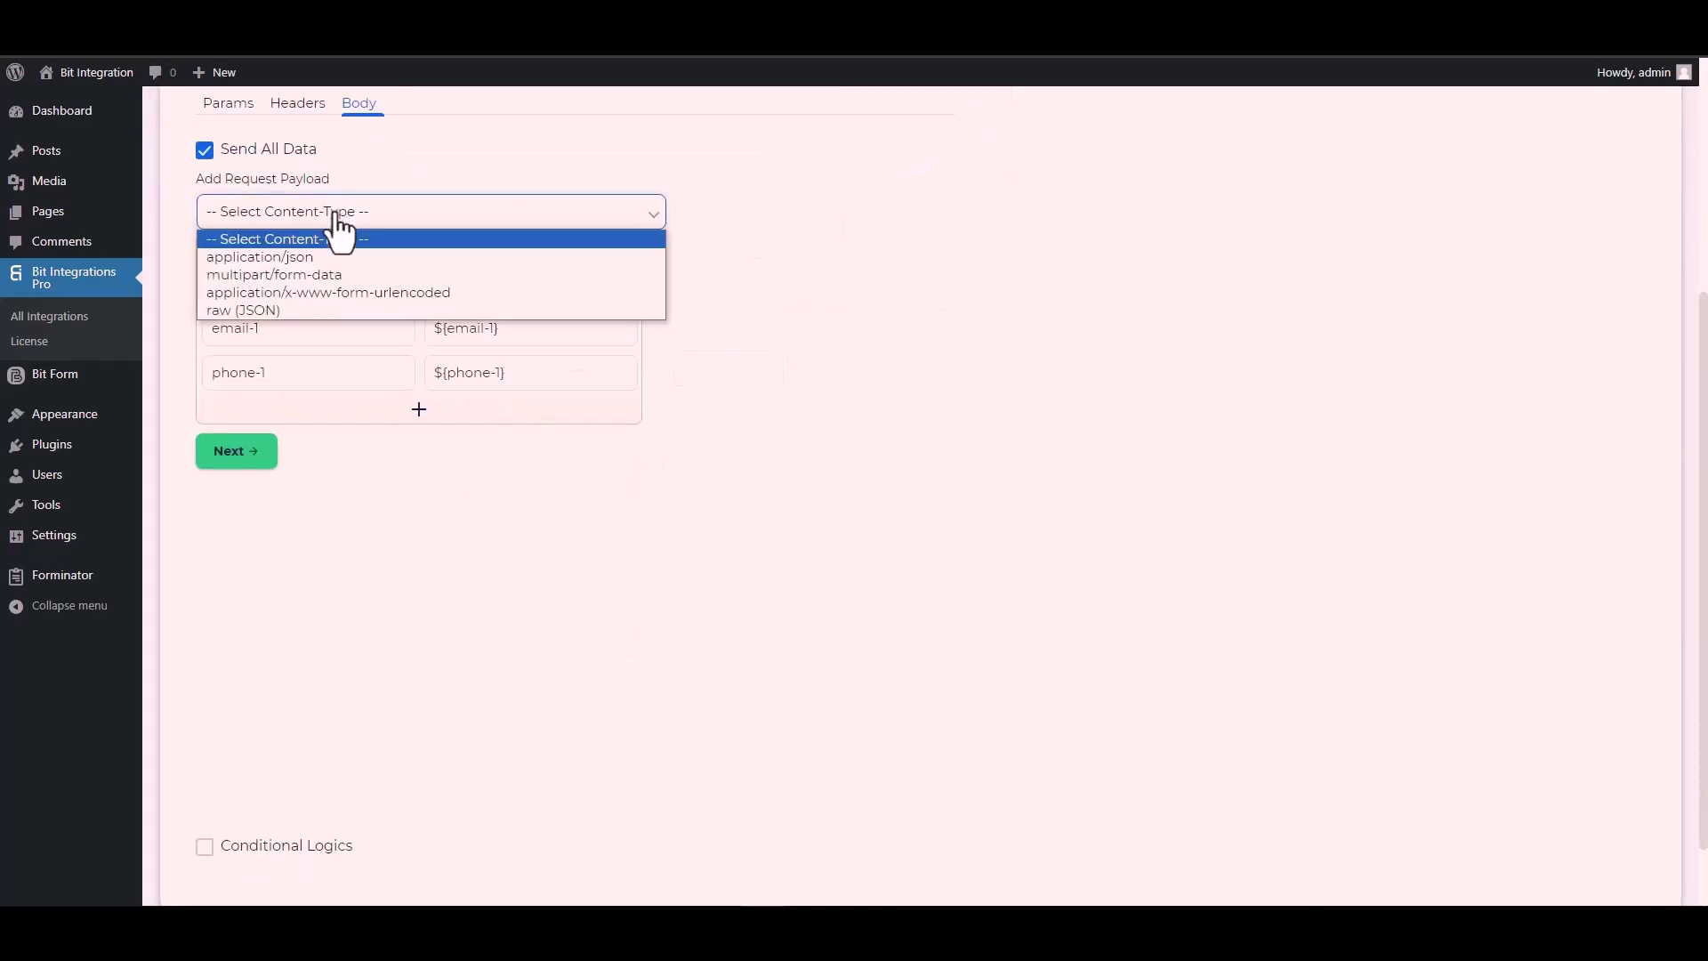
left_click(389, 290)
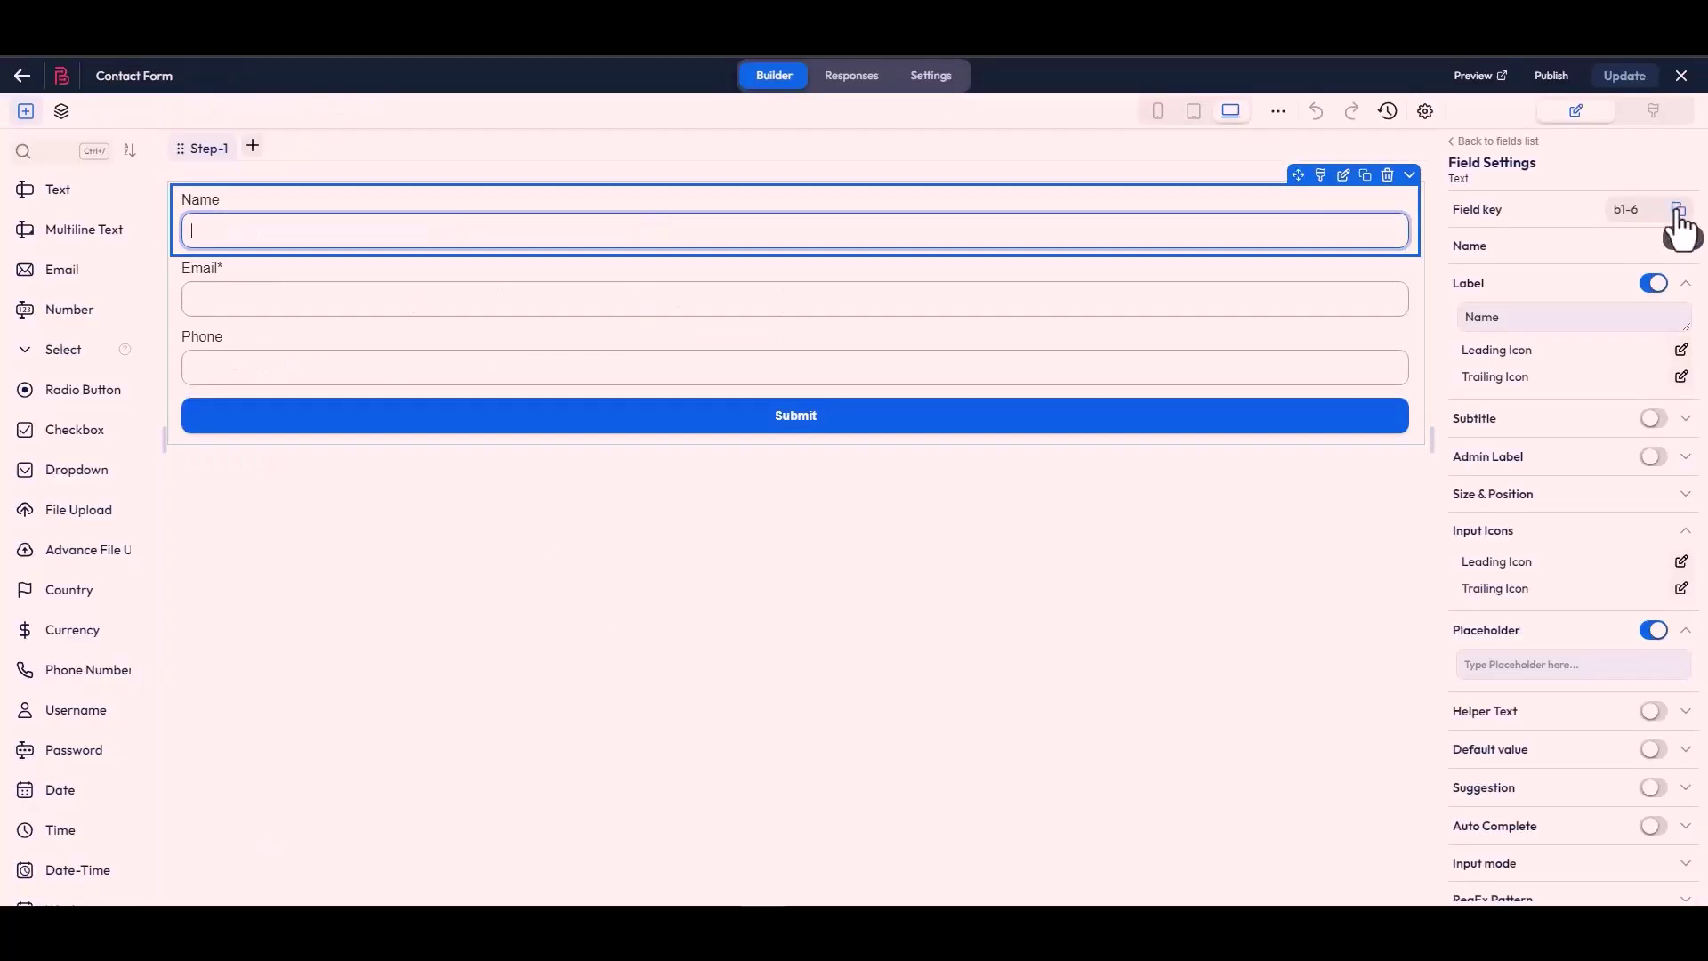
Replace body keys name-1 with b1-6 and email-1 with b1-4.
left_click(1679, 209)
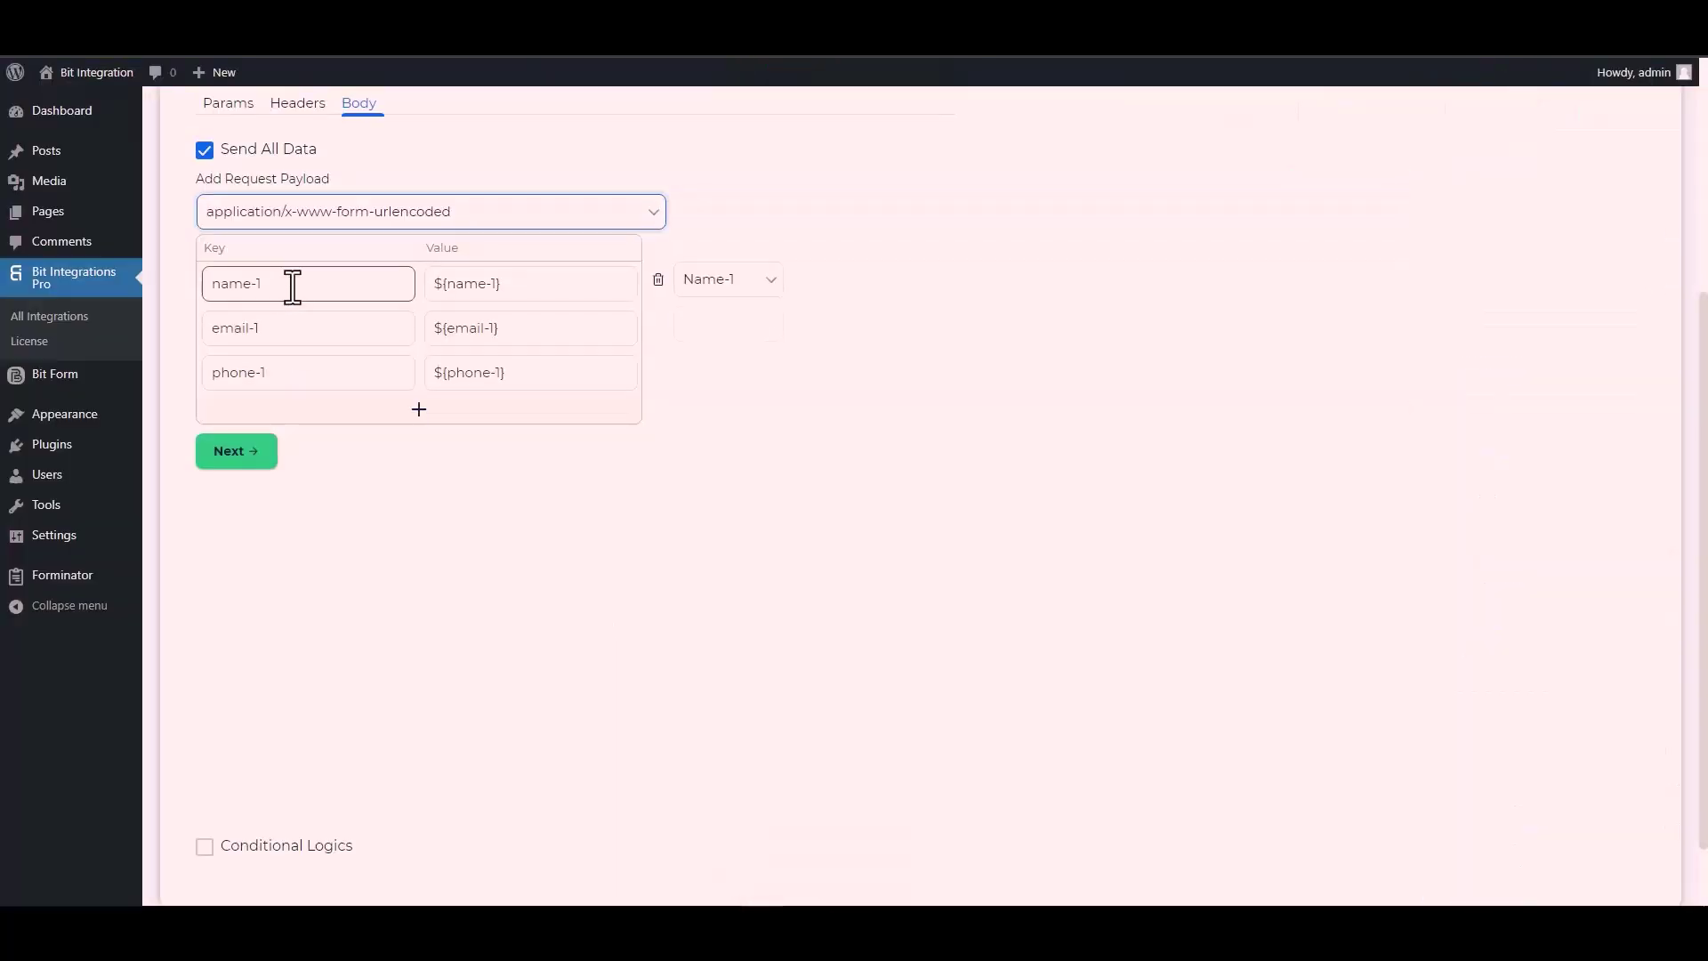
triple_click(292, 284)
key("ctrl+v")
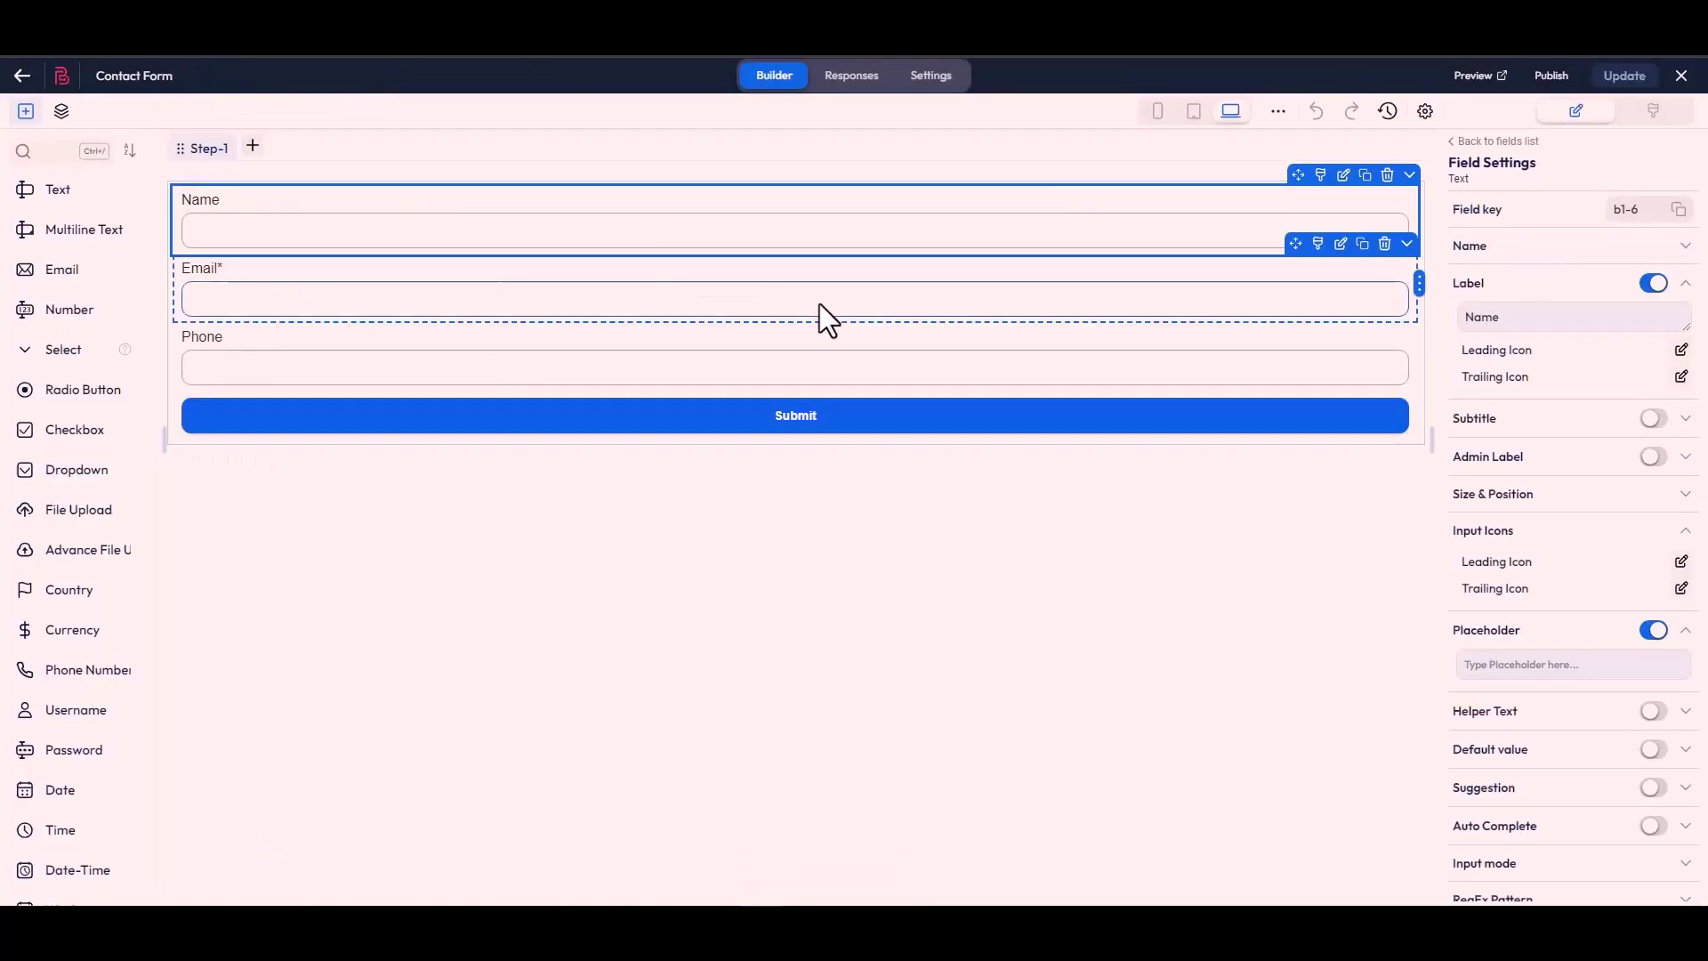
left_click(819, 307)
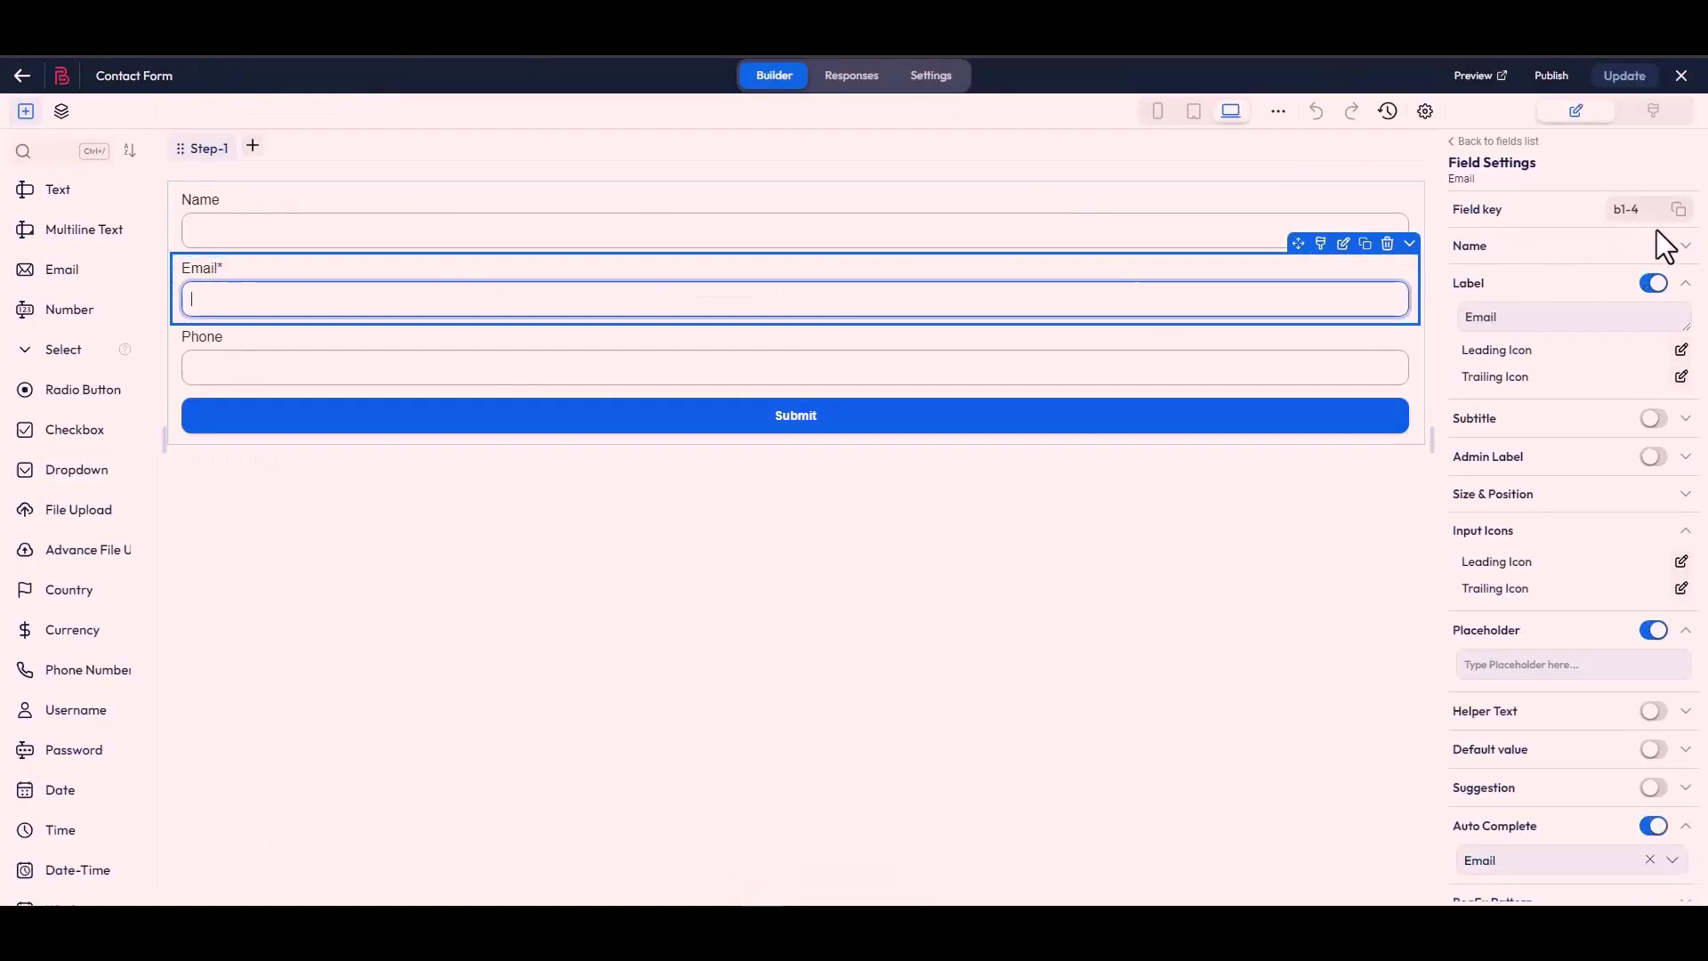
left_click(1679, 209)
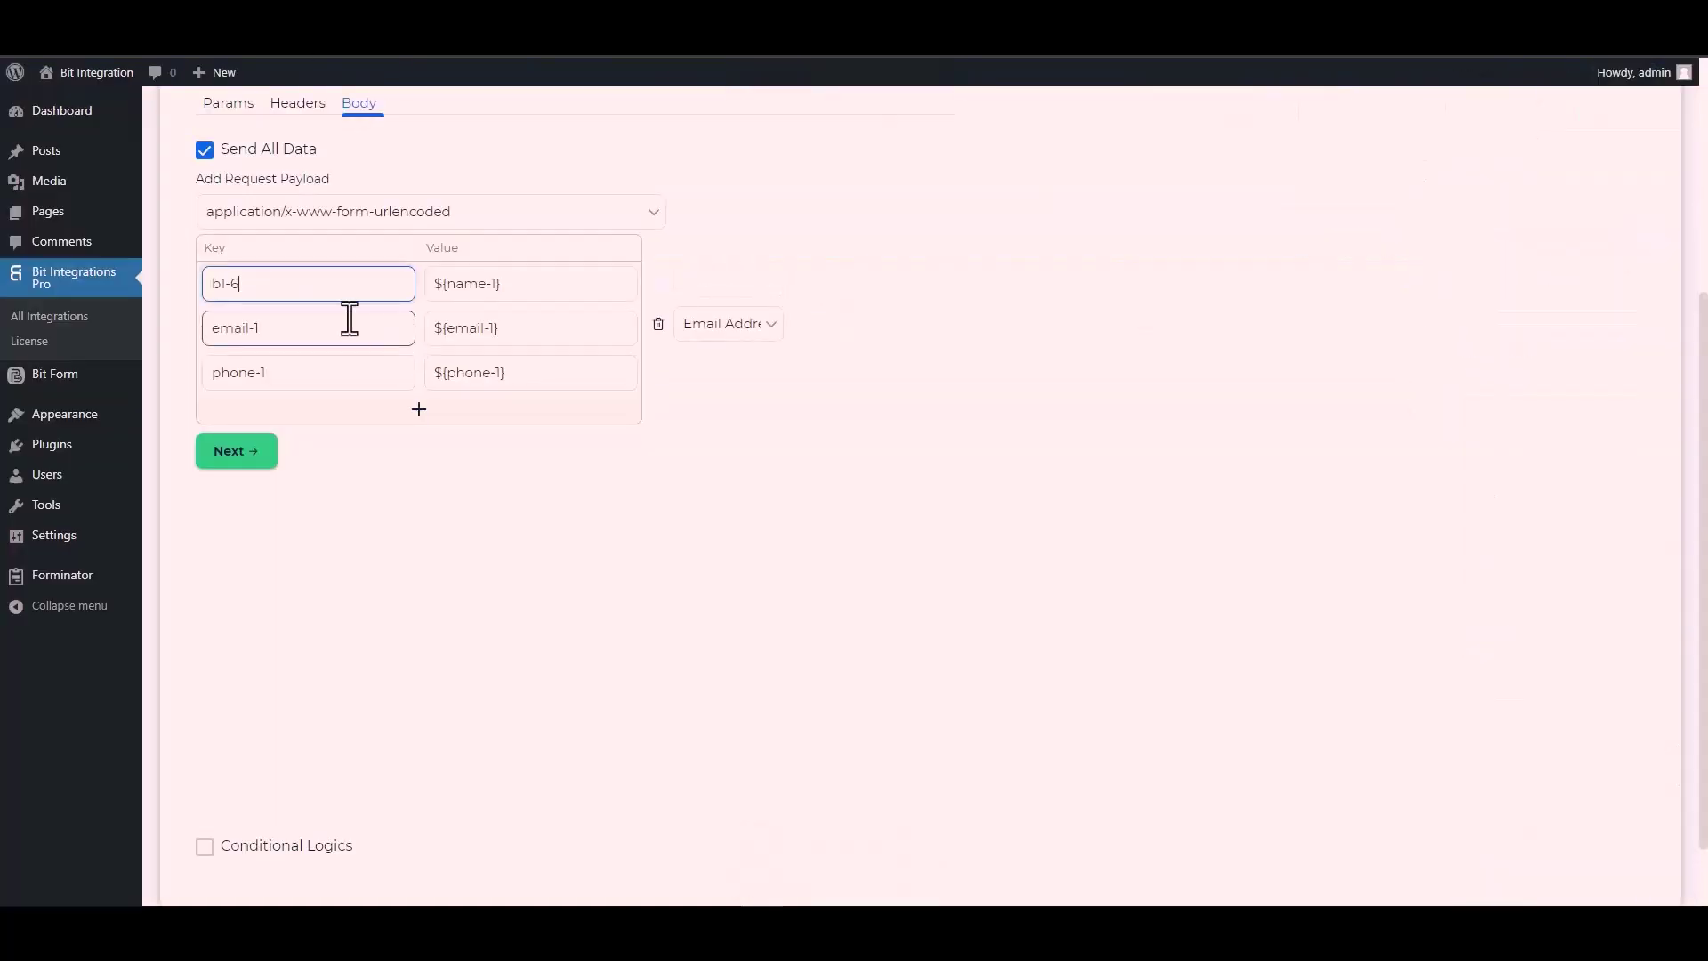
left_click(287, 337)
key("shift+Left")
key("ctrl+a")
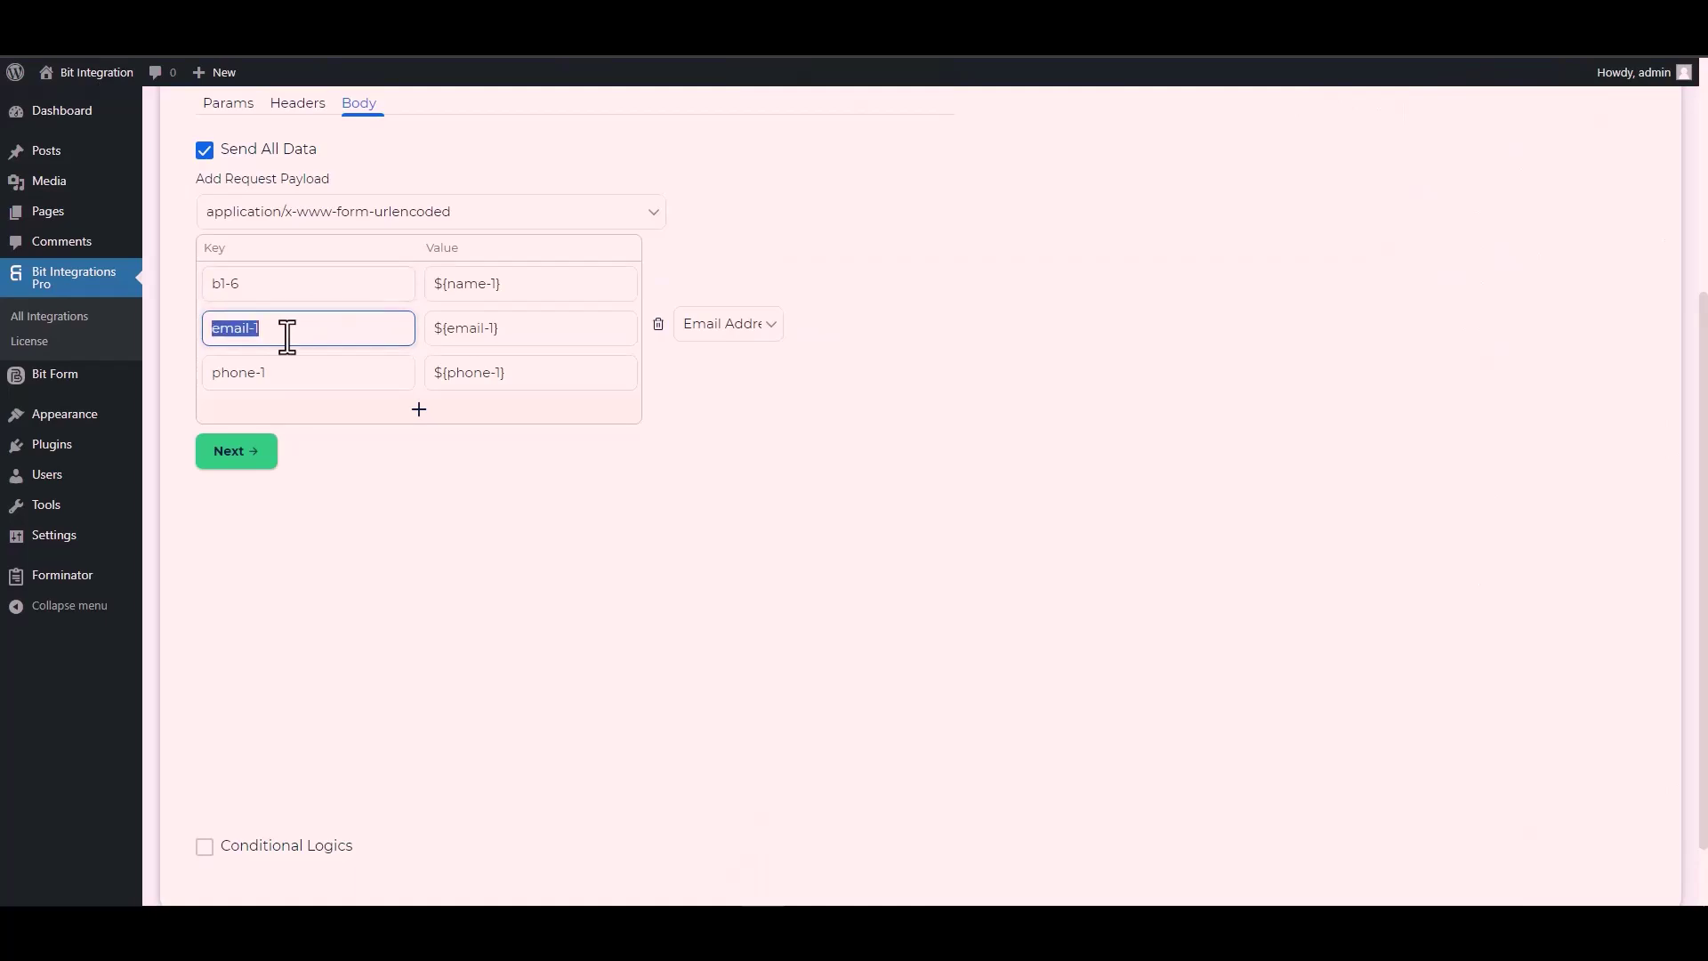
key("ctrl+v")
Replace body key phone-1 with the Phone field key b1-7.
key("ctrl+Tab")
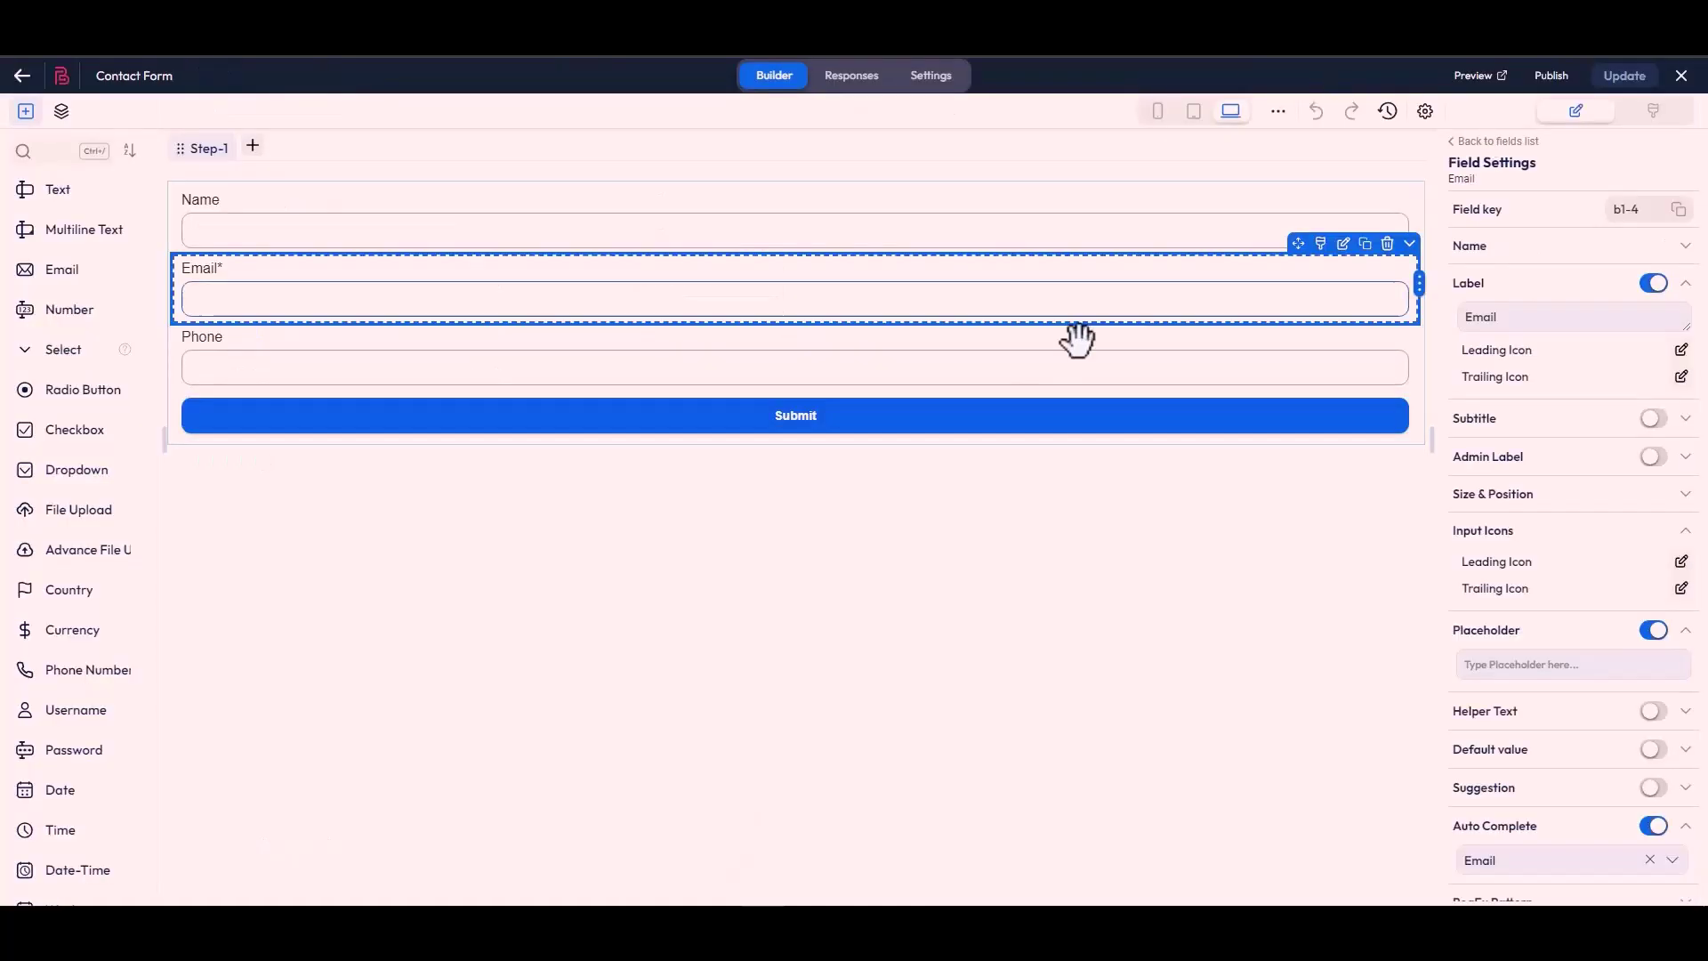
left_click(867, 384)
left_click(1681, 210)
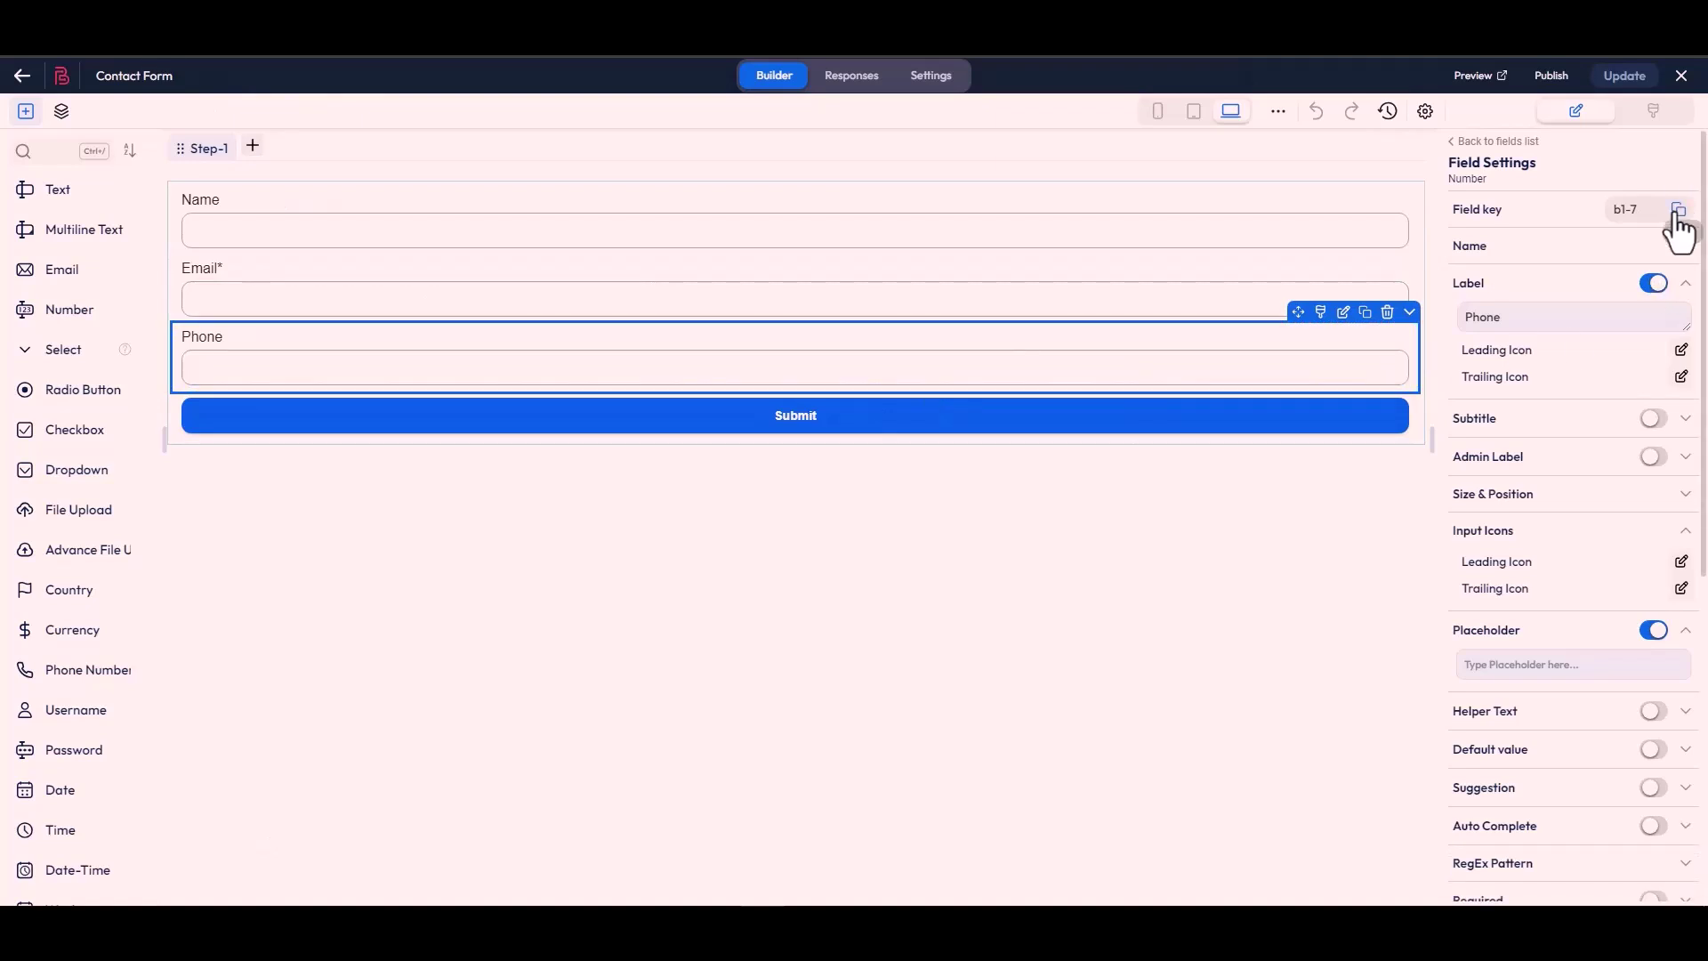
key("ctrl+Tab")
left_click(279, 384)
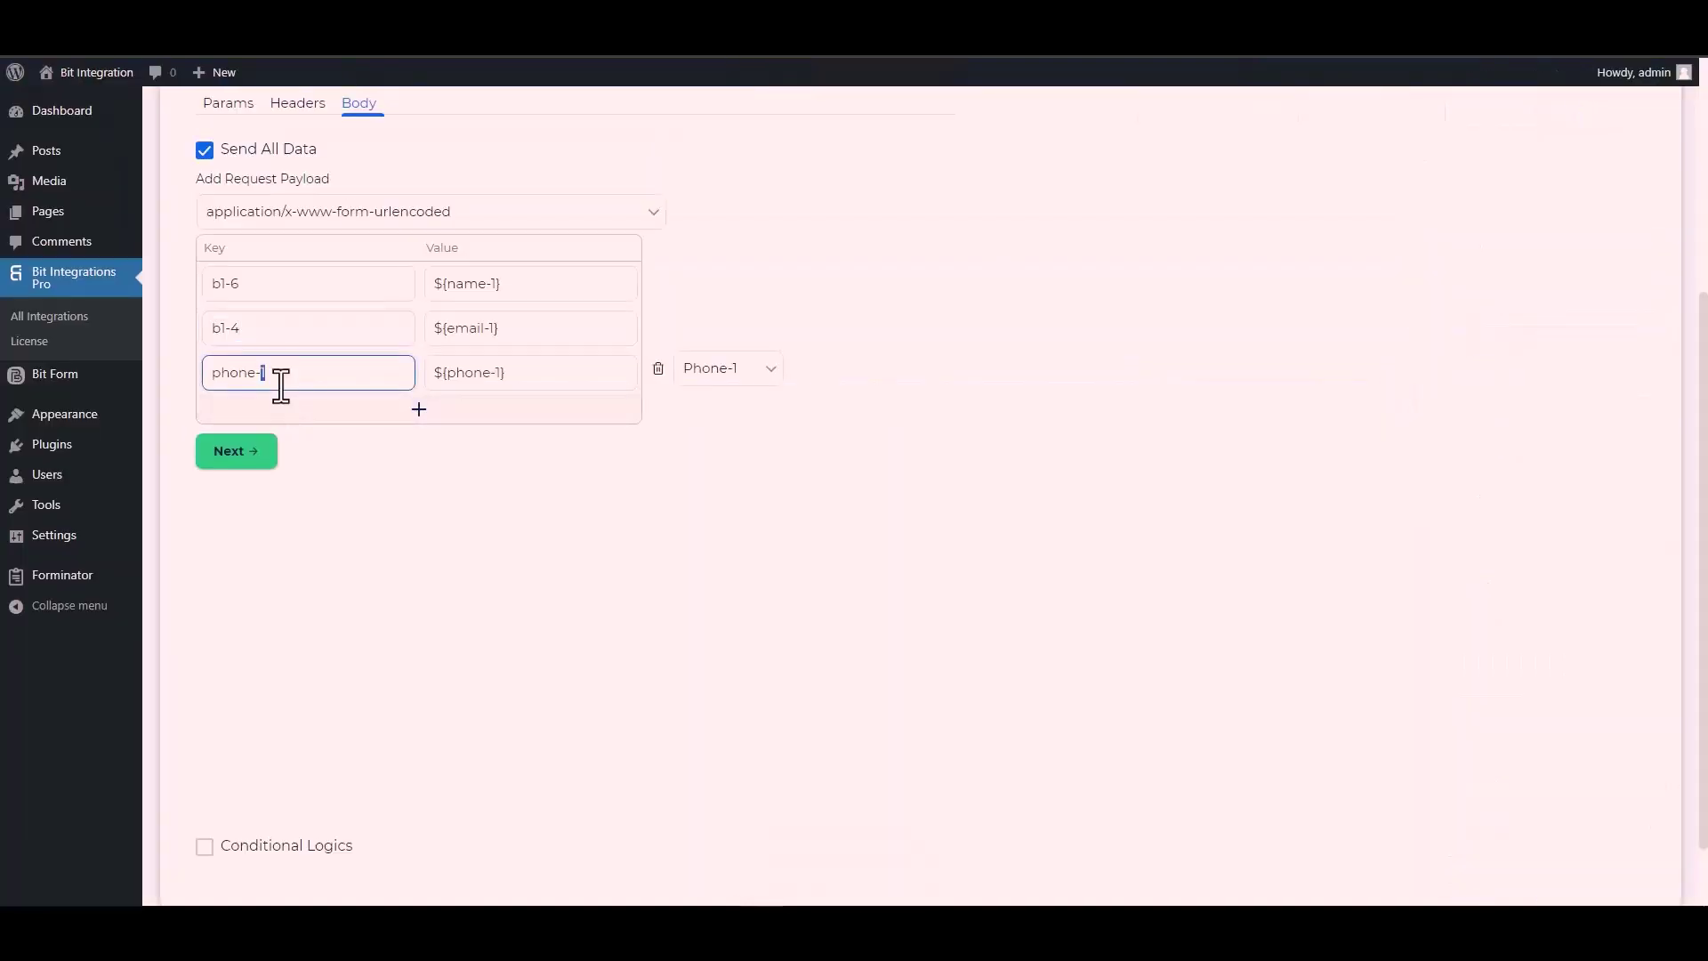
key("ctrl+a")
key("ctrl+v")
Leave Conditional Logics off and finish with Finish & Save.
scroll(205, 757, "down", 1)
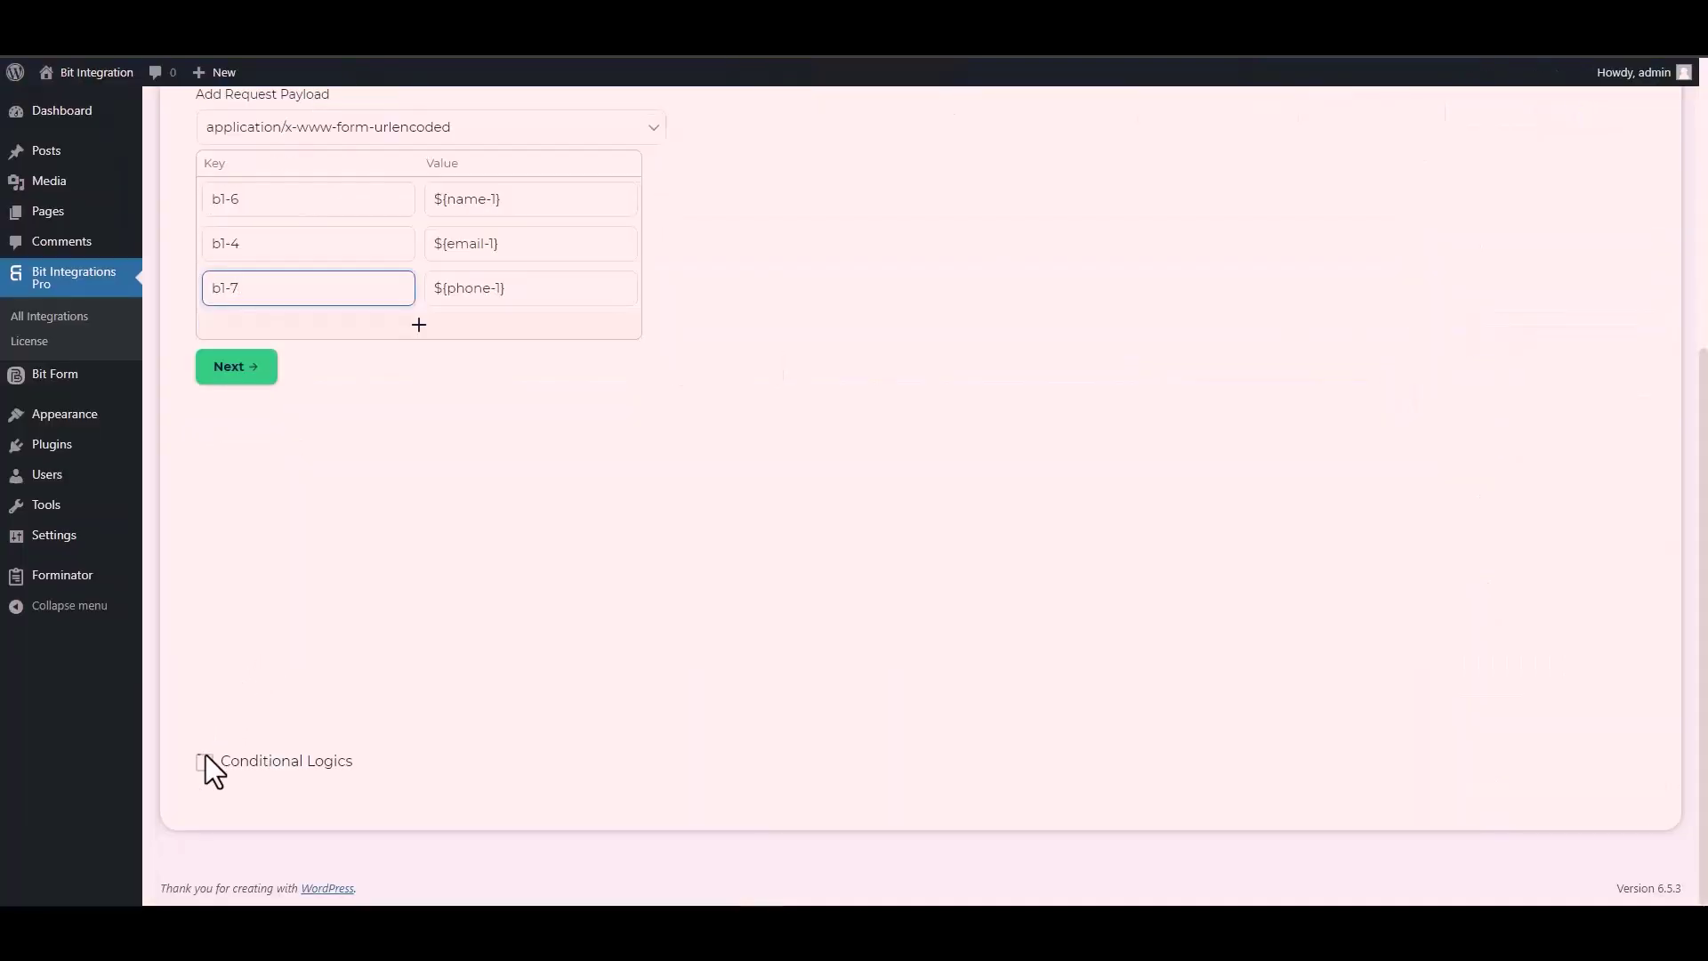
left_click(204, 764)
scroll(338, 631, "down", 2)
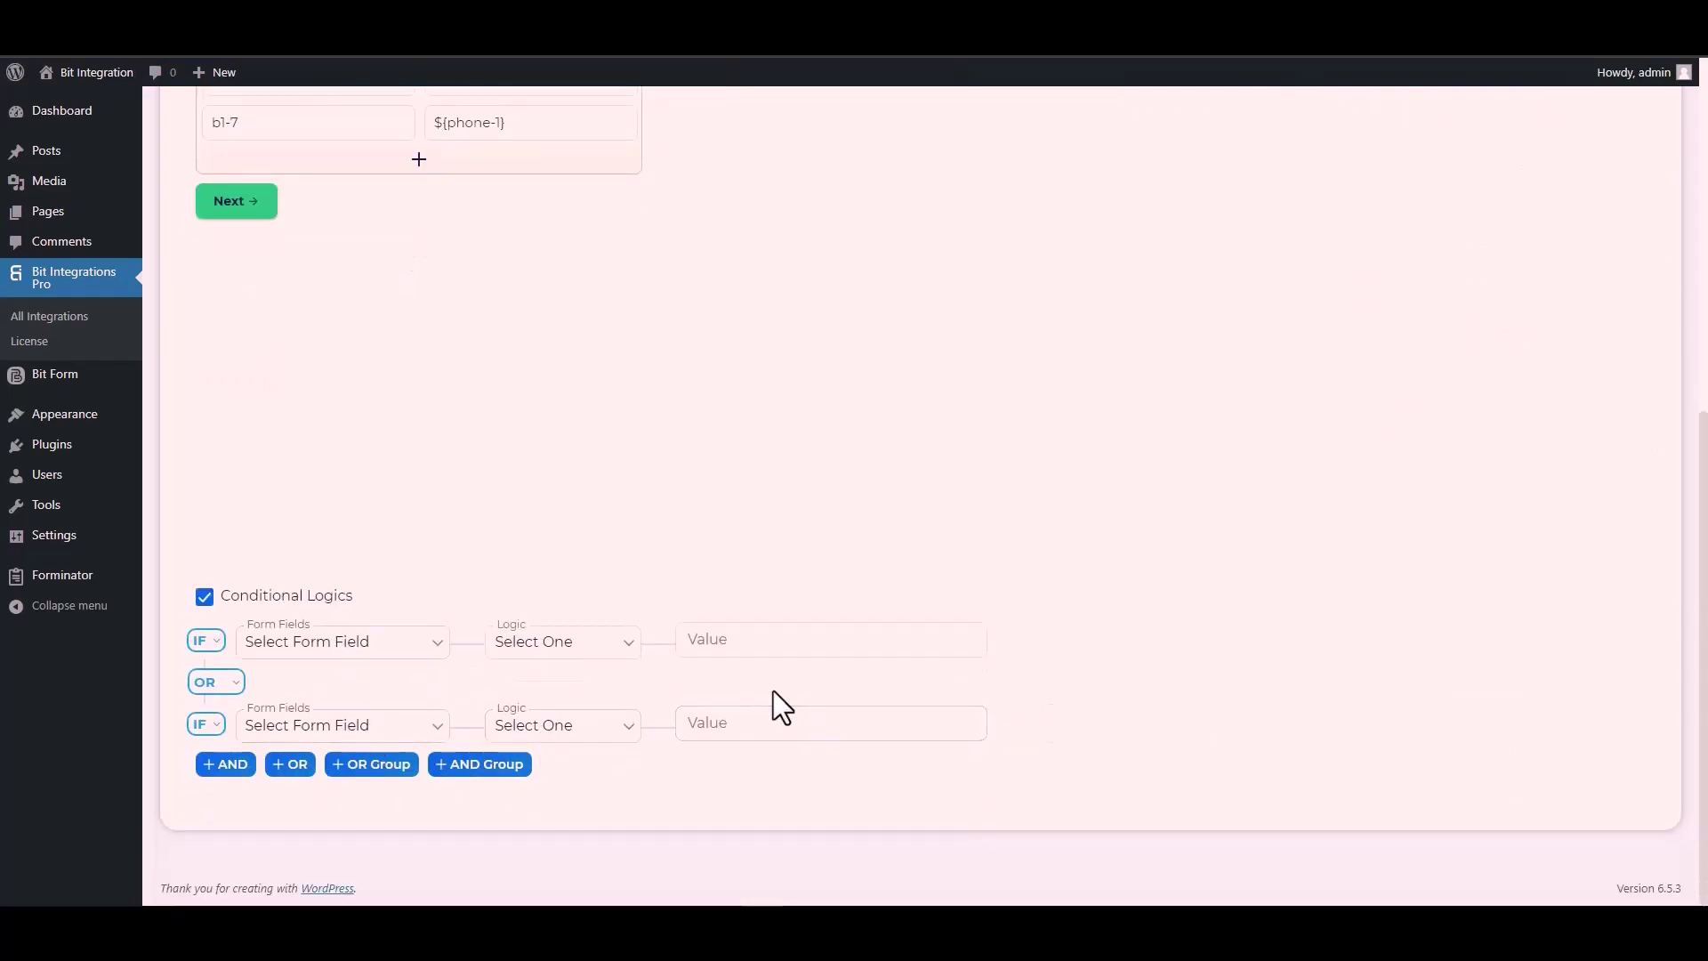
left_click(204, 597)
scroll(419, 612, "up", 4)
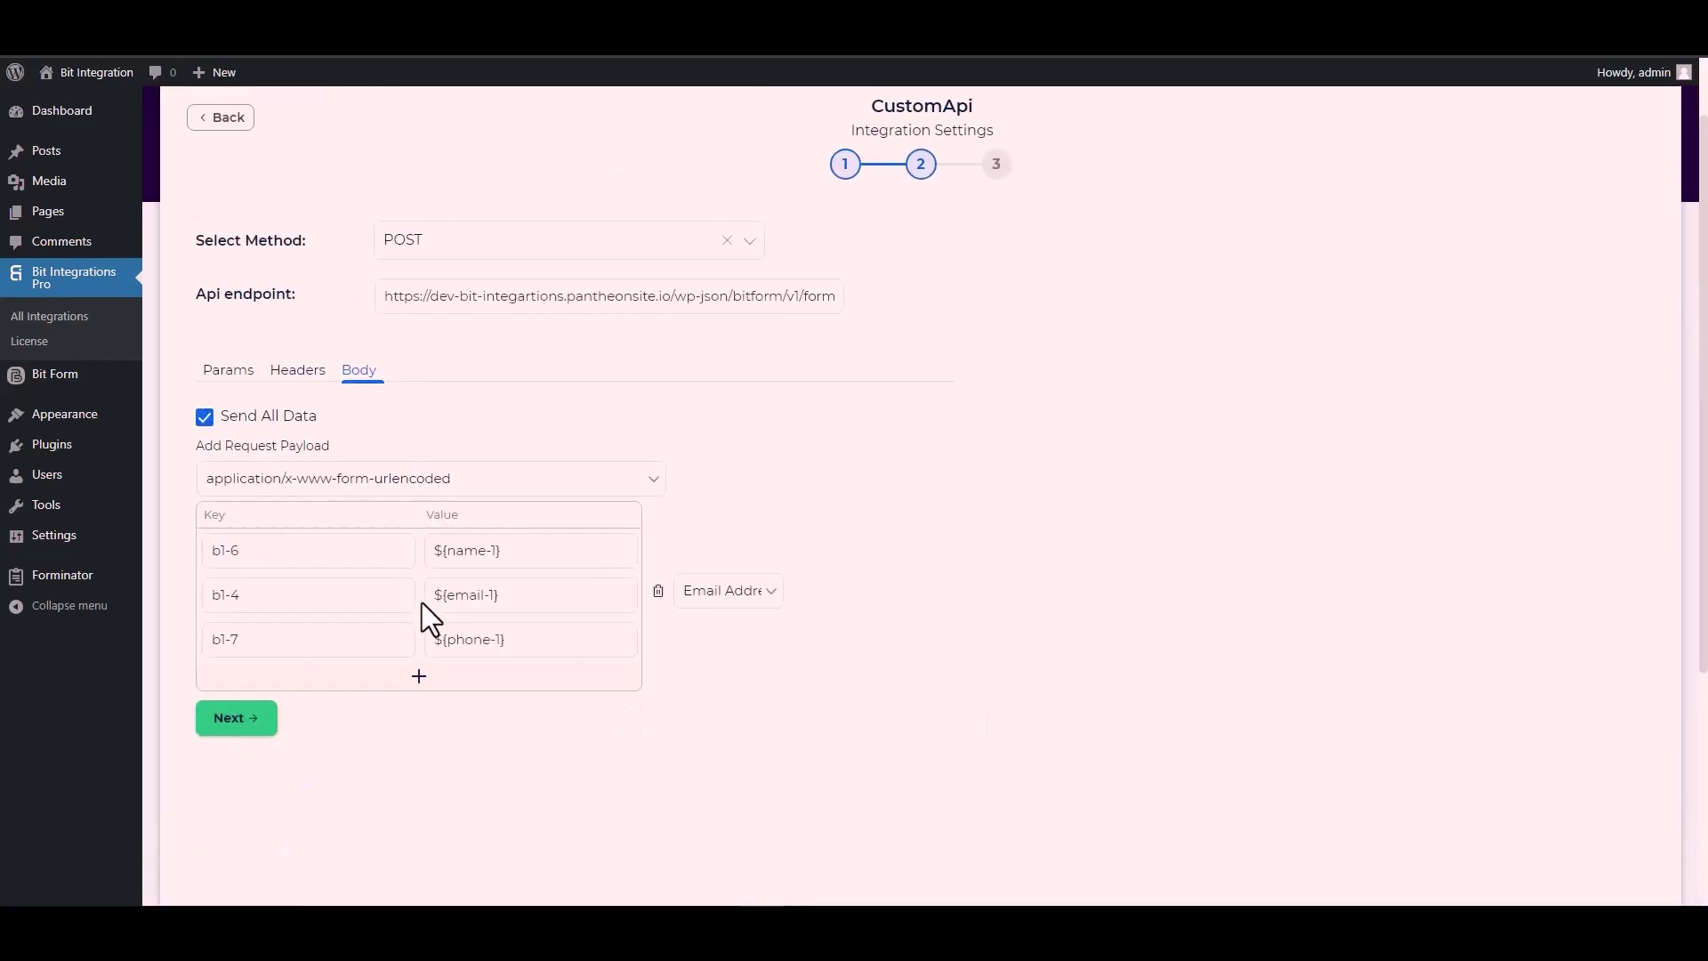
left_click(239, 719)
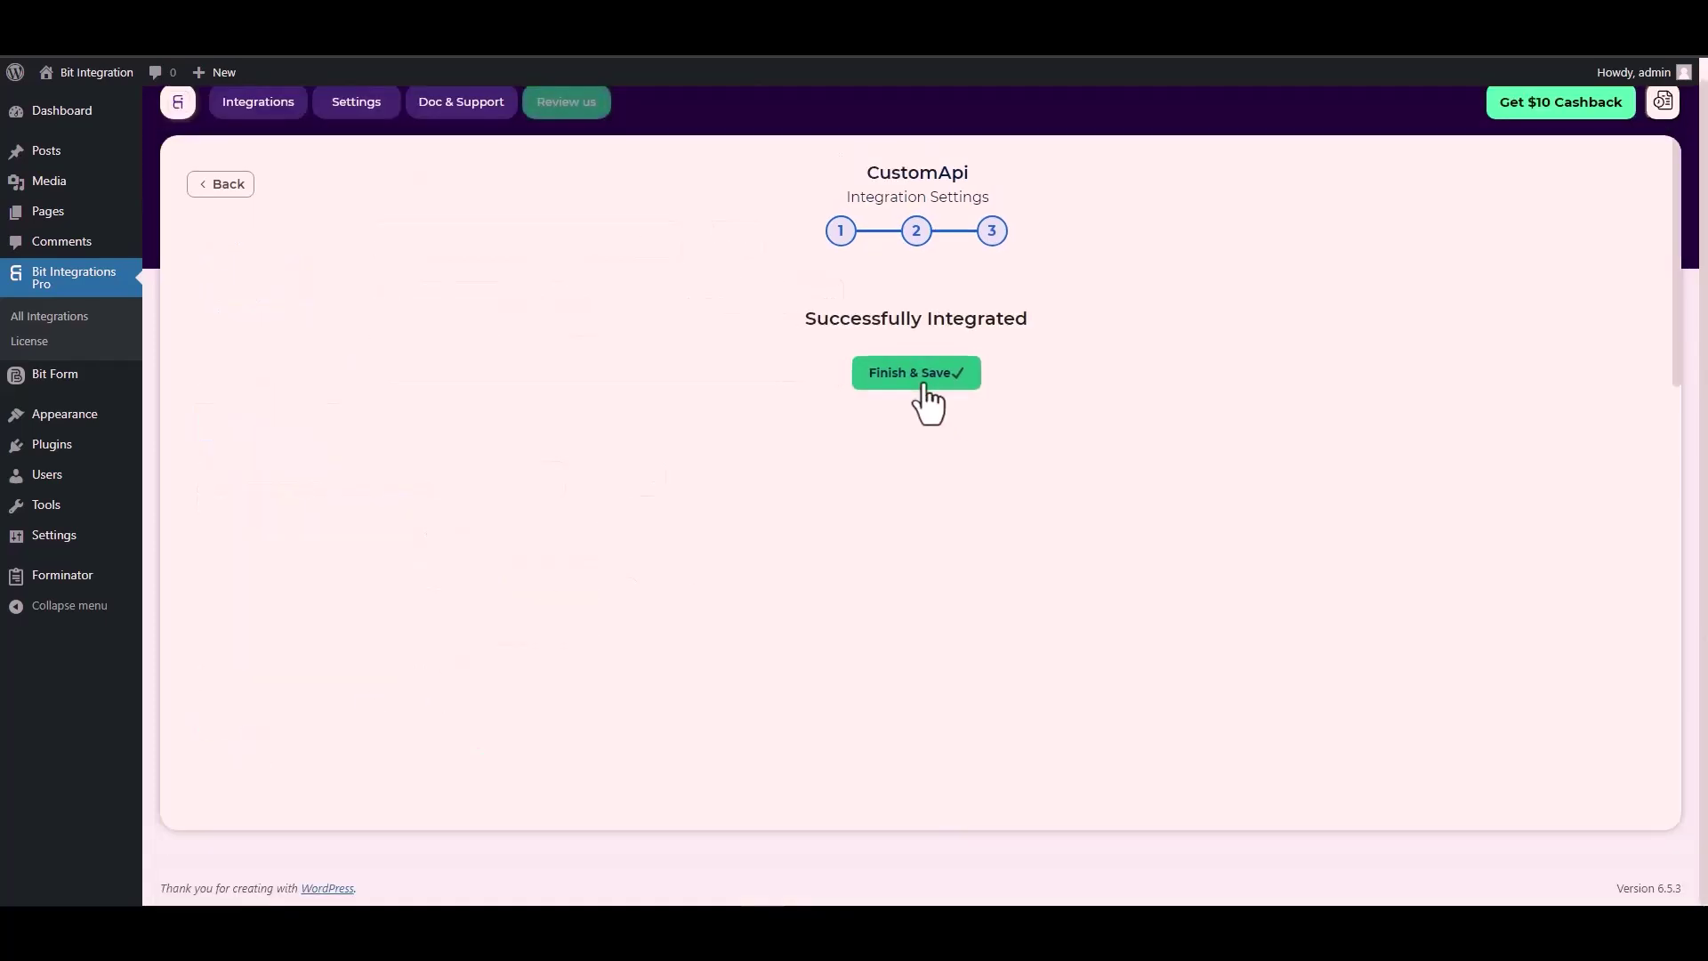
left_click(924, 388)
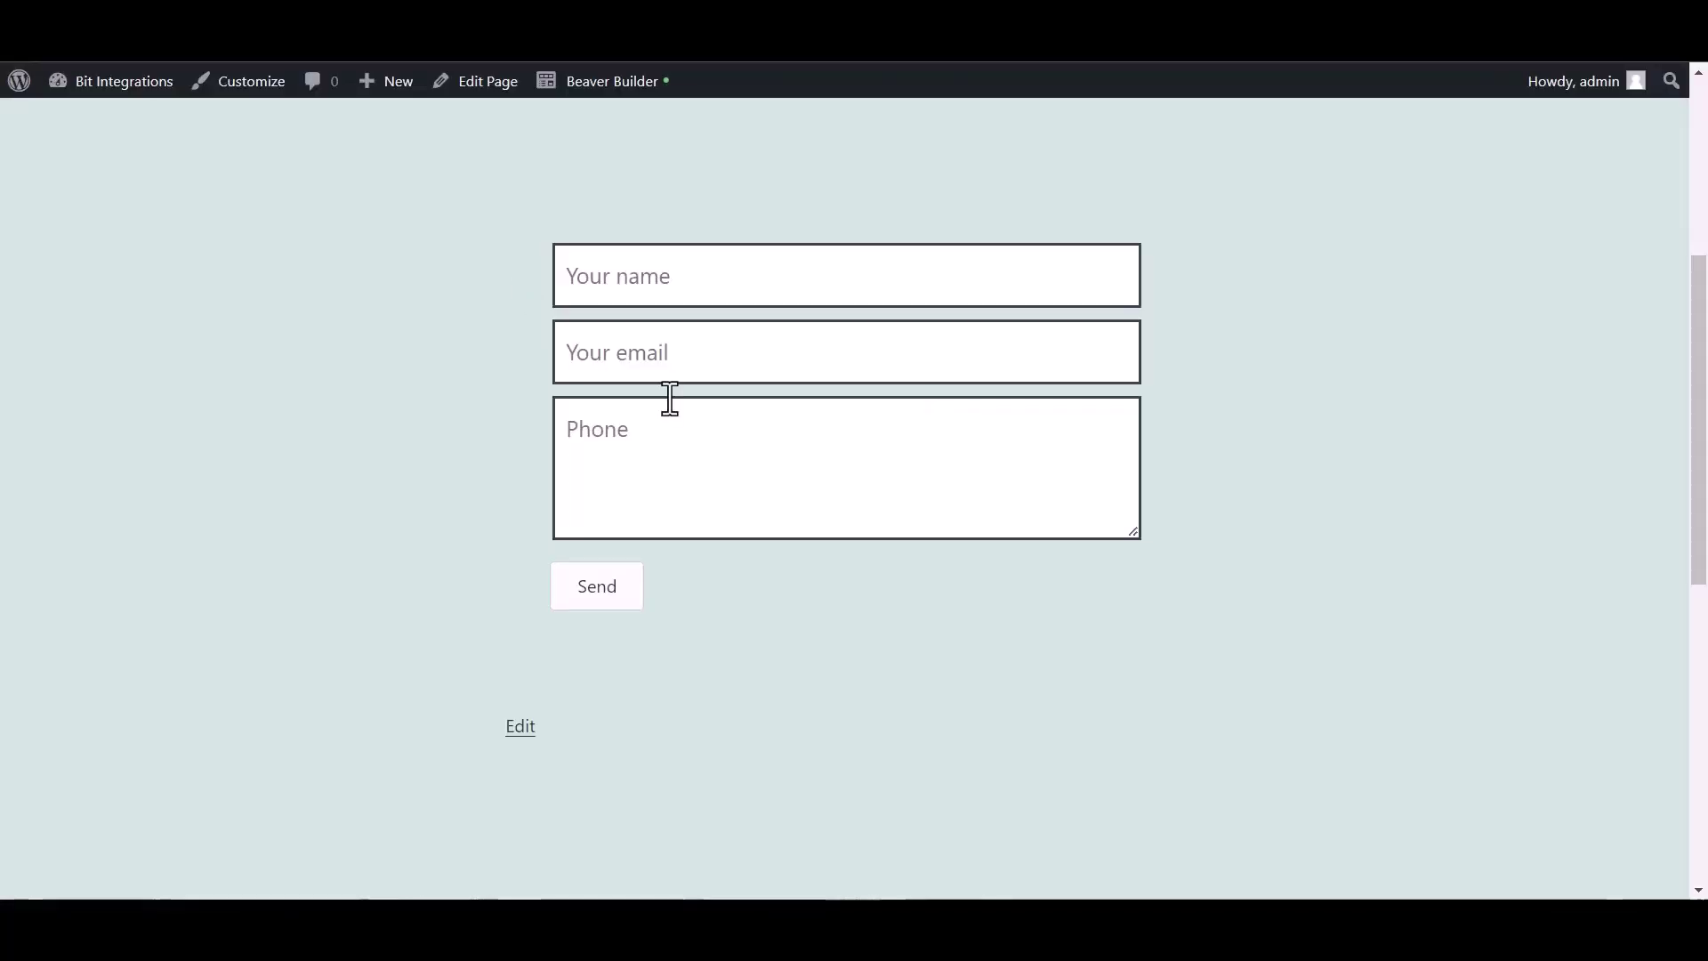
Submit the contact form with name 'Bit Integrations', a support e-mail and phone number, confirming 'Message Sent!'.
left_click(632, 288)
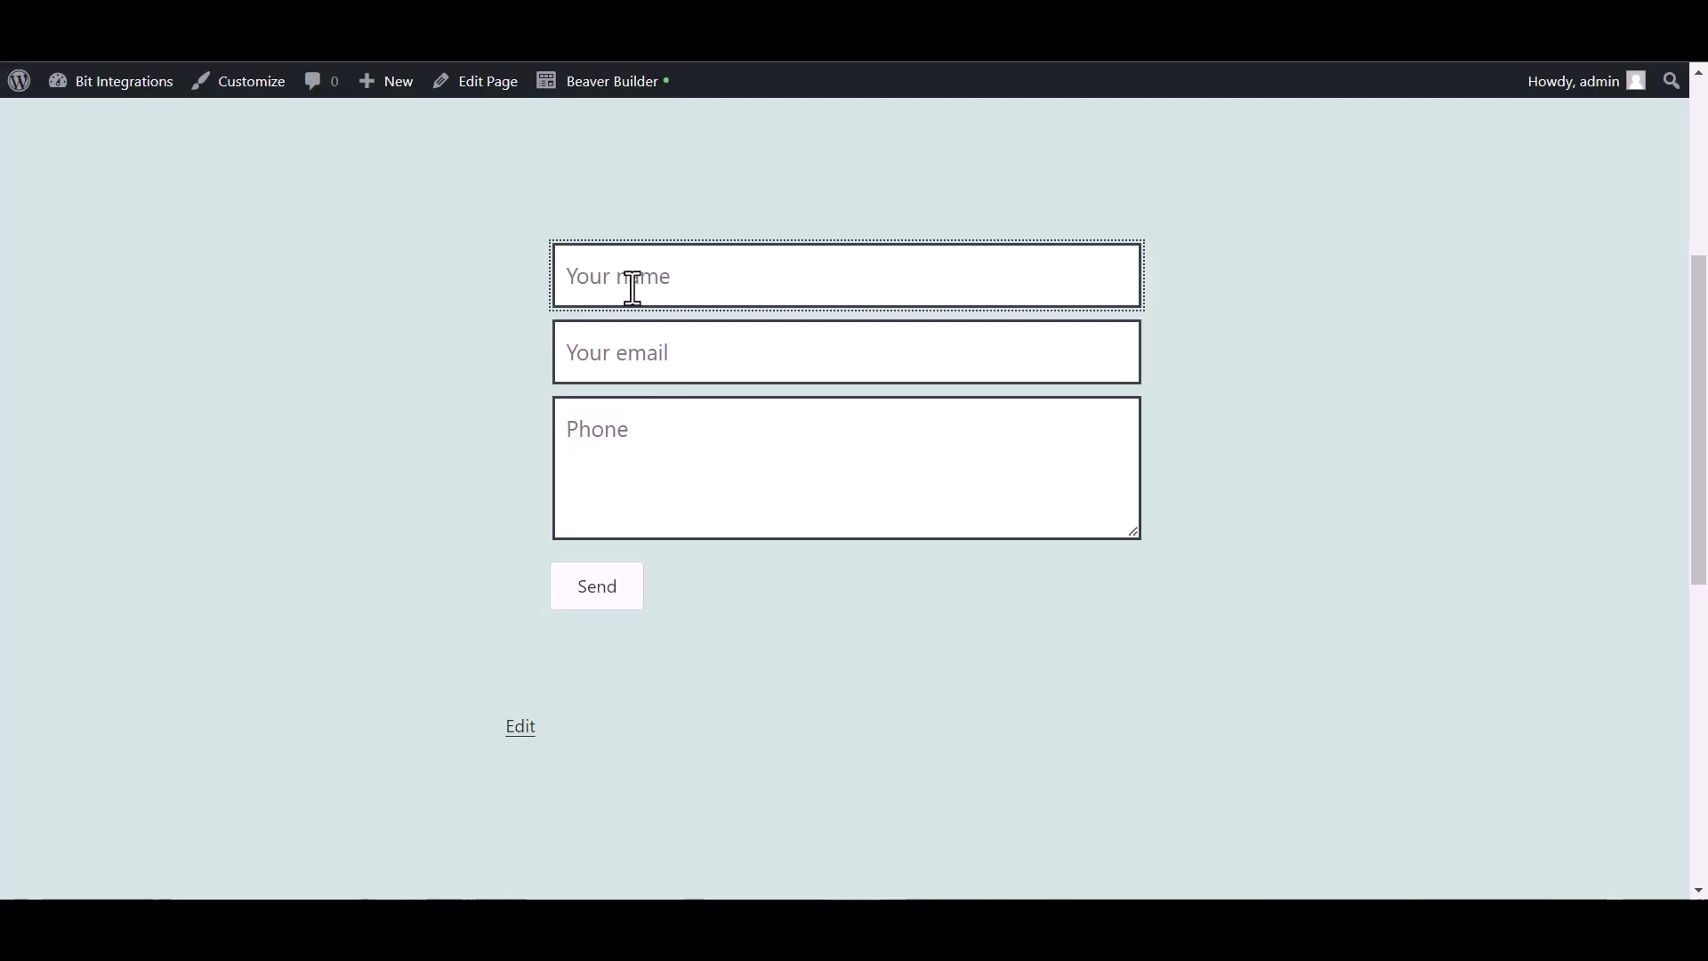
type("Bit Integrat")
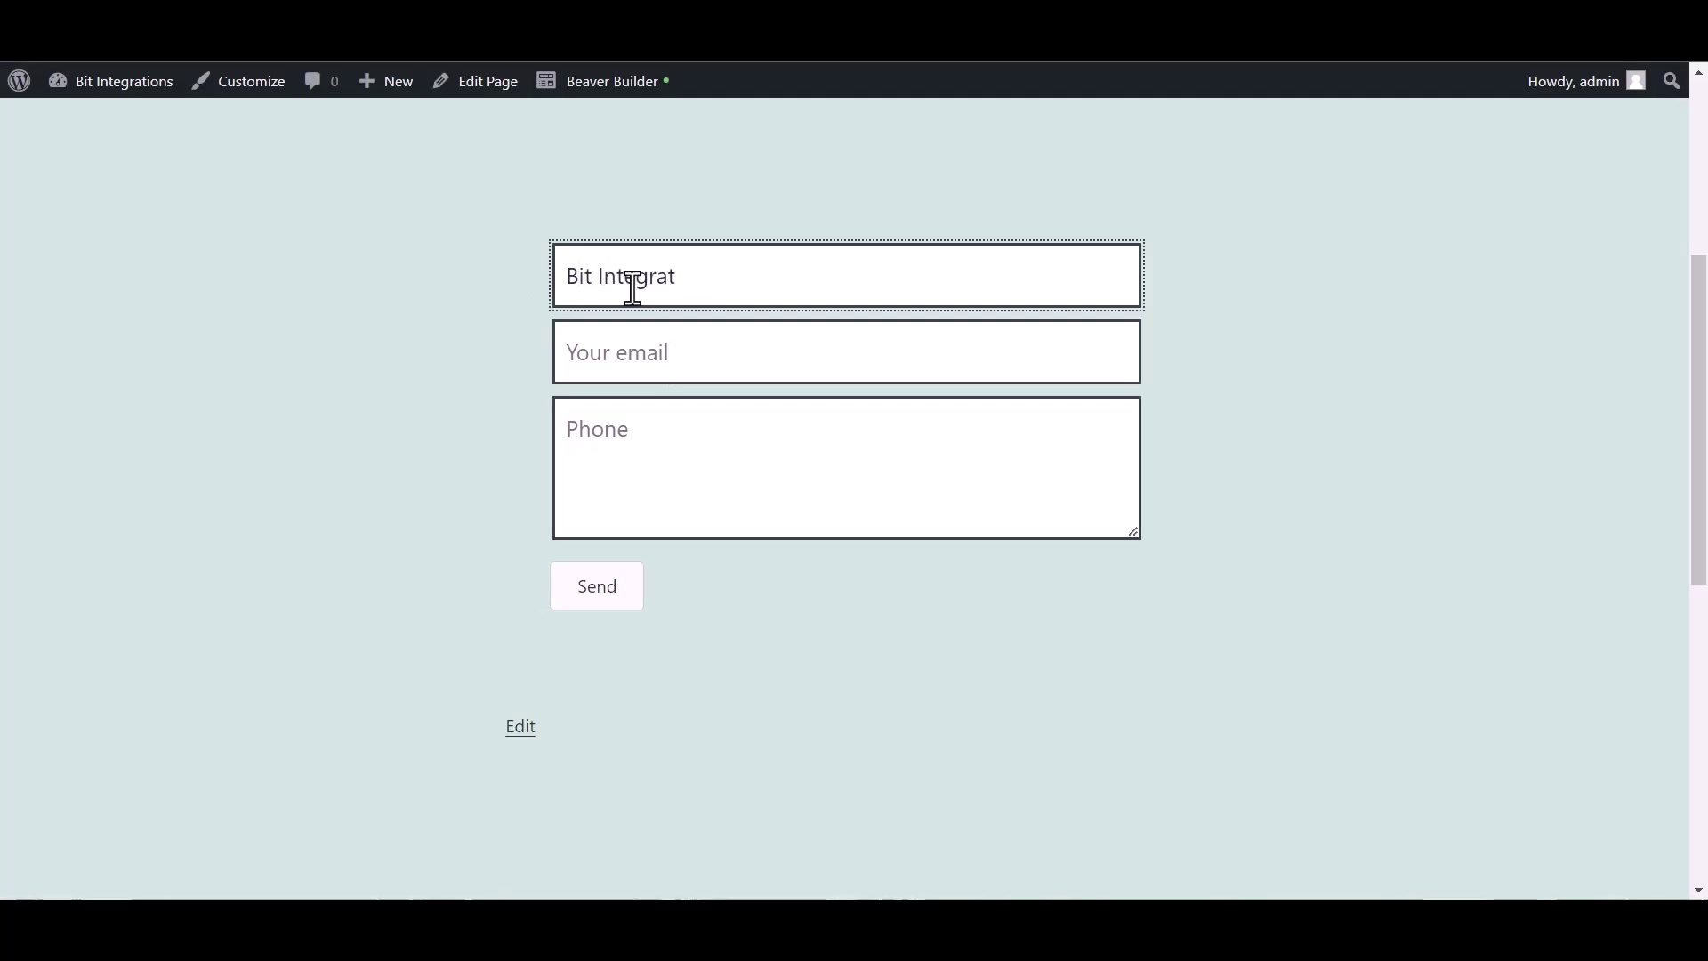
type("ions")
left_click(656, 356)
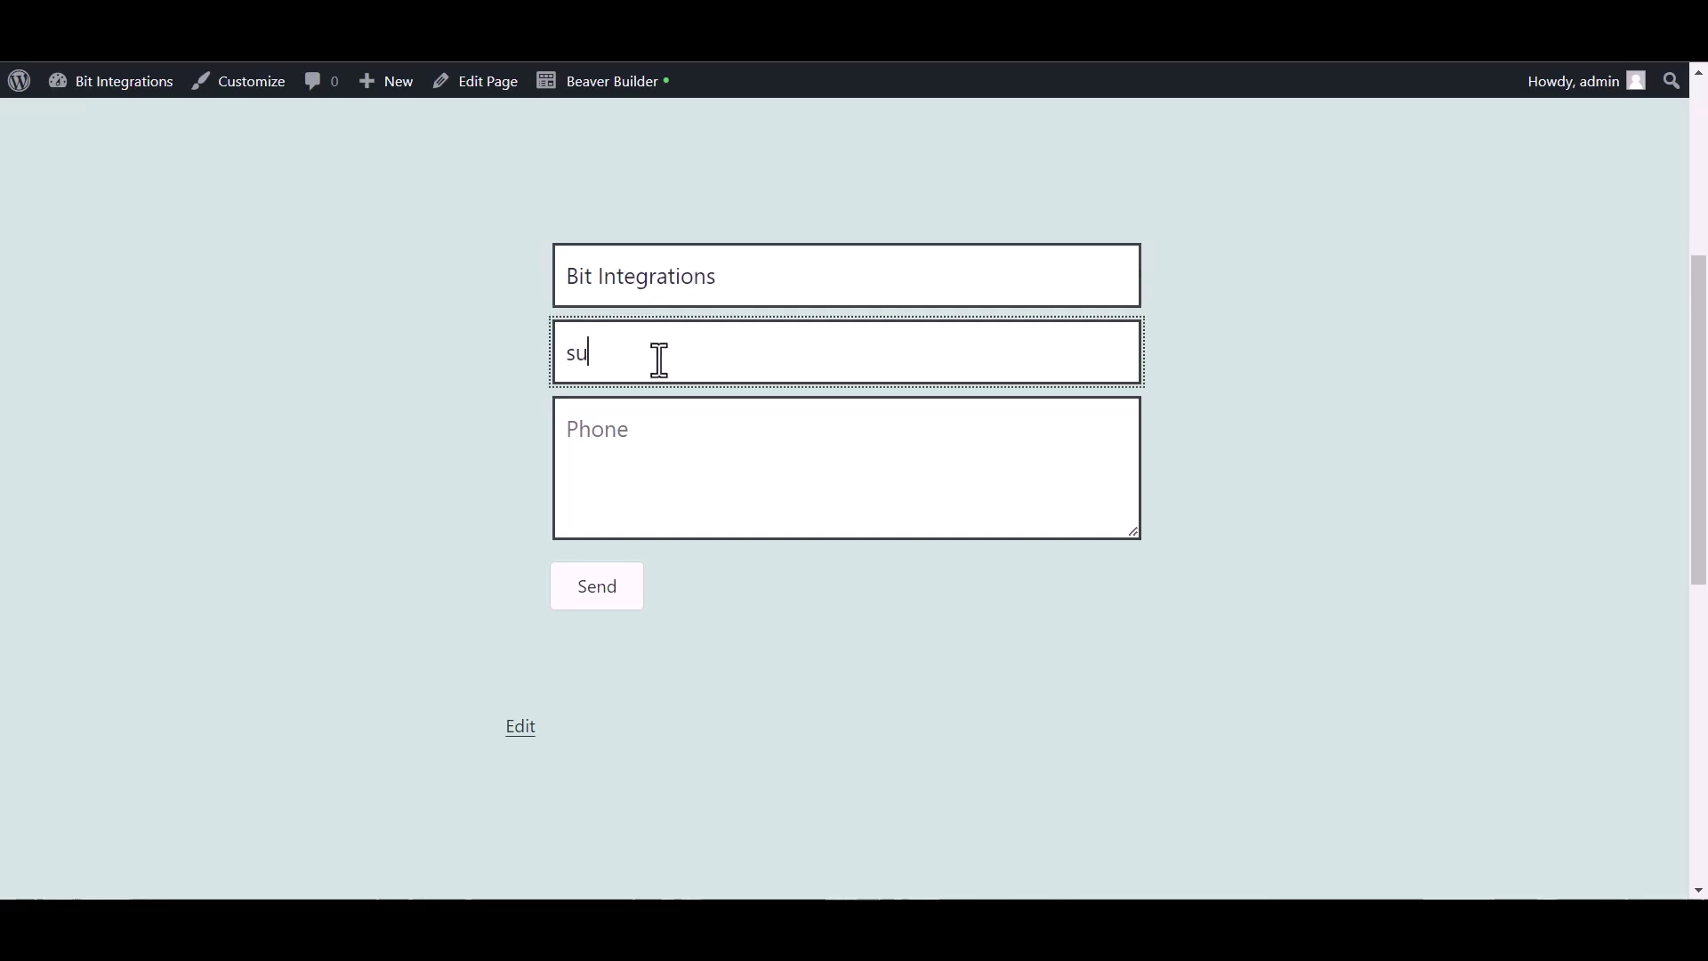
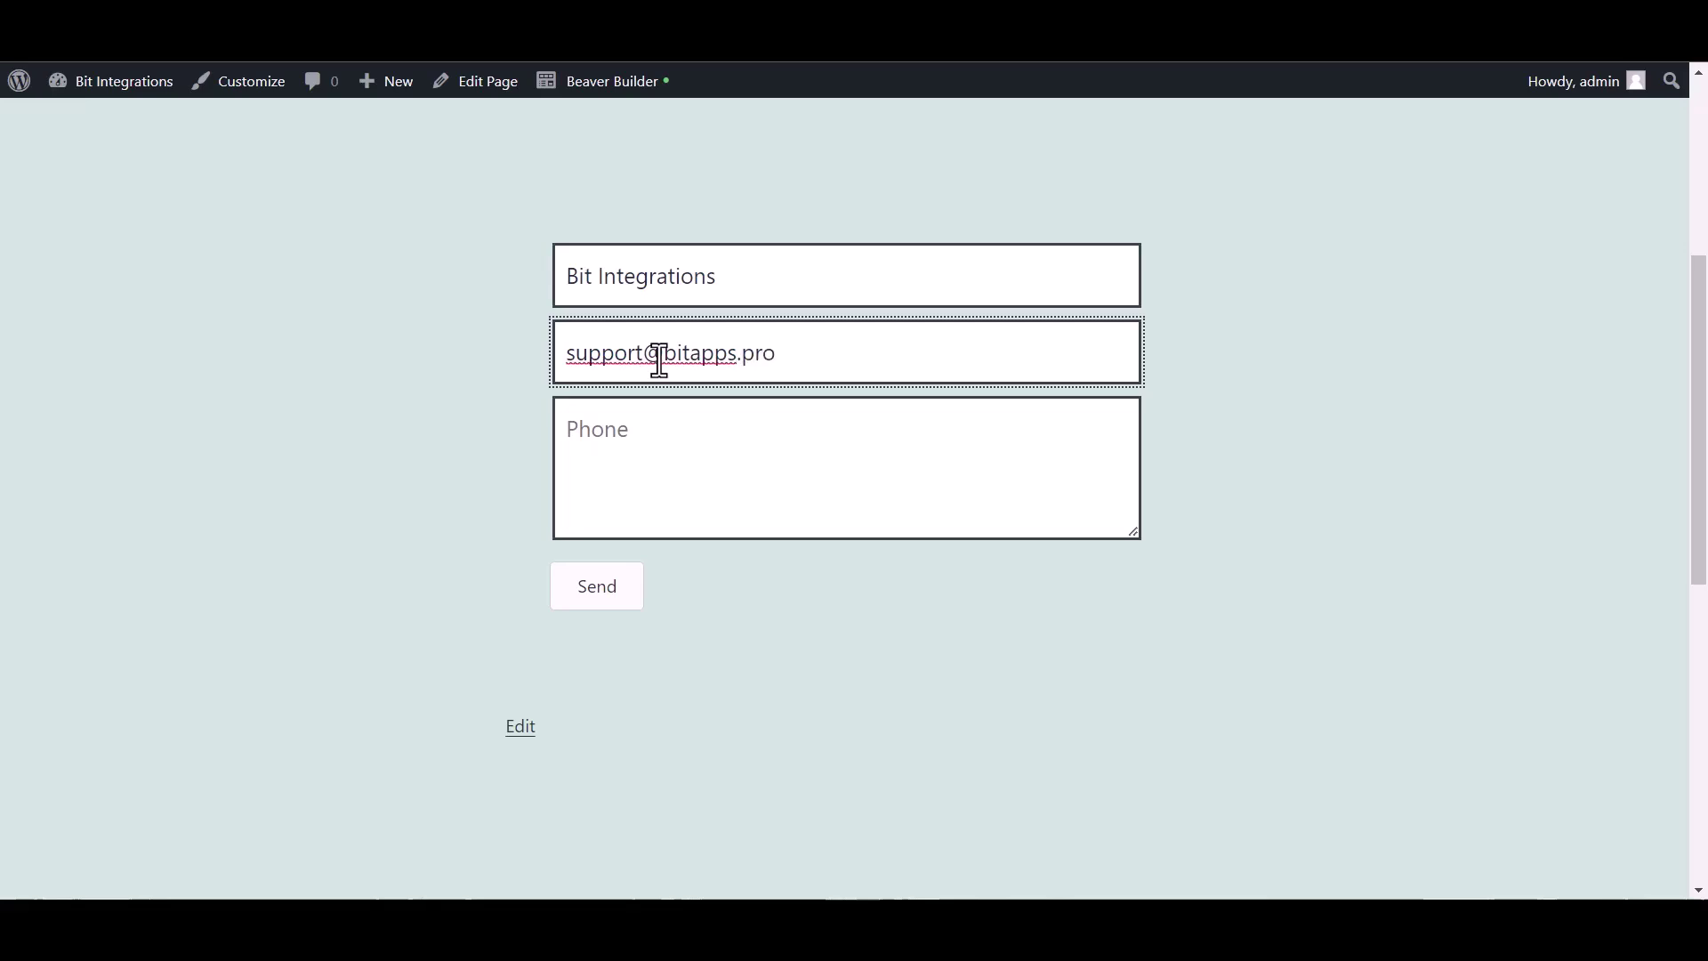
left_click(644, 439)
type("4445556")
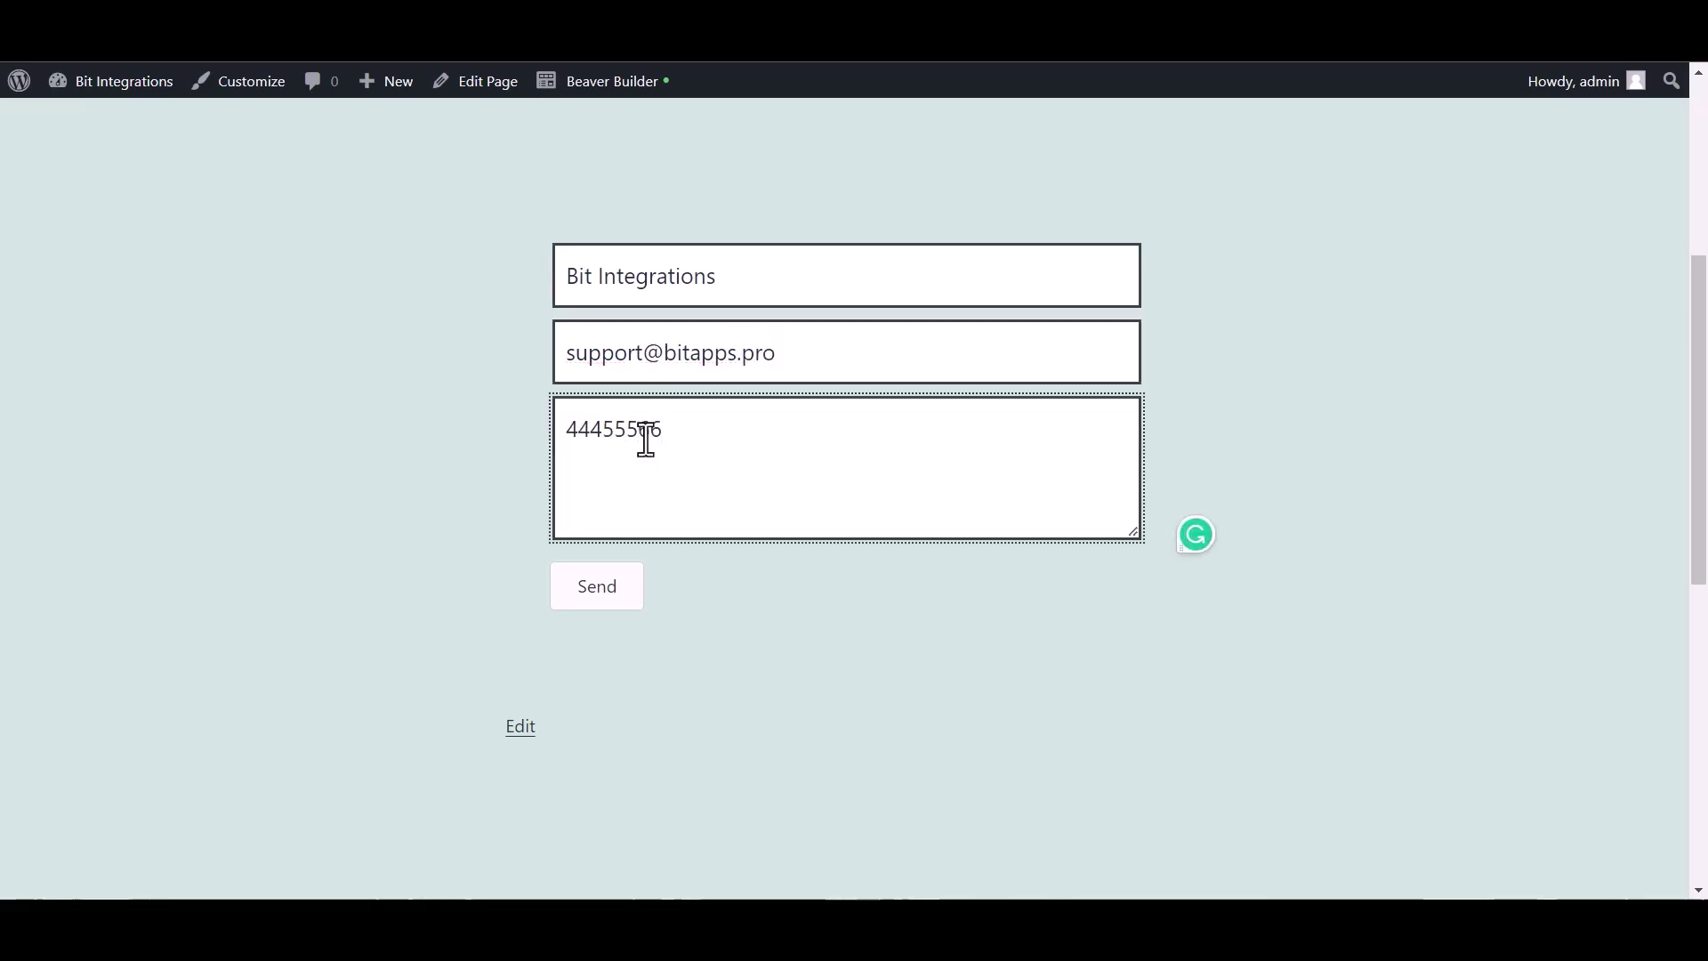
type("66")
left_click(597, 589)
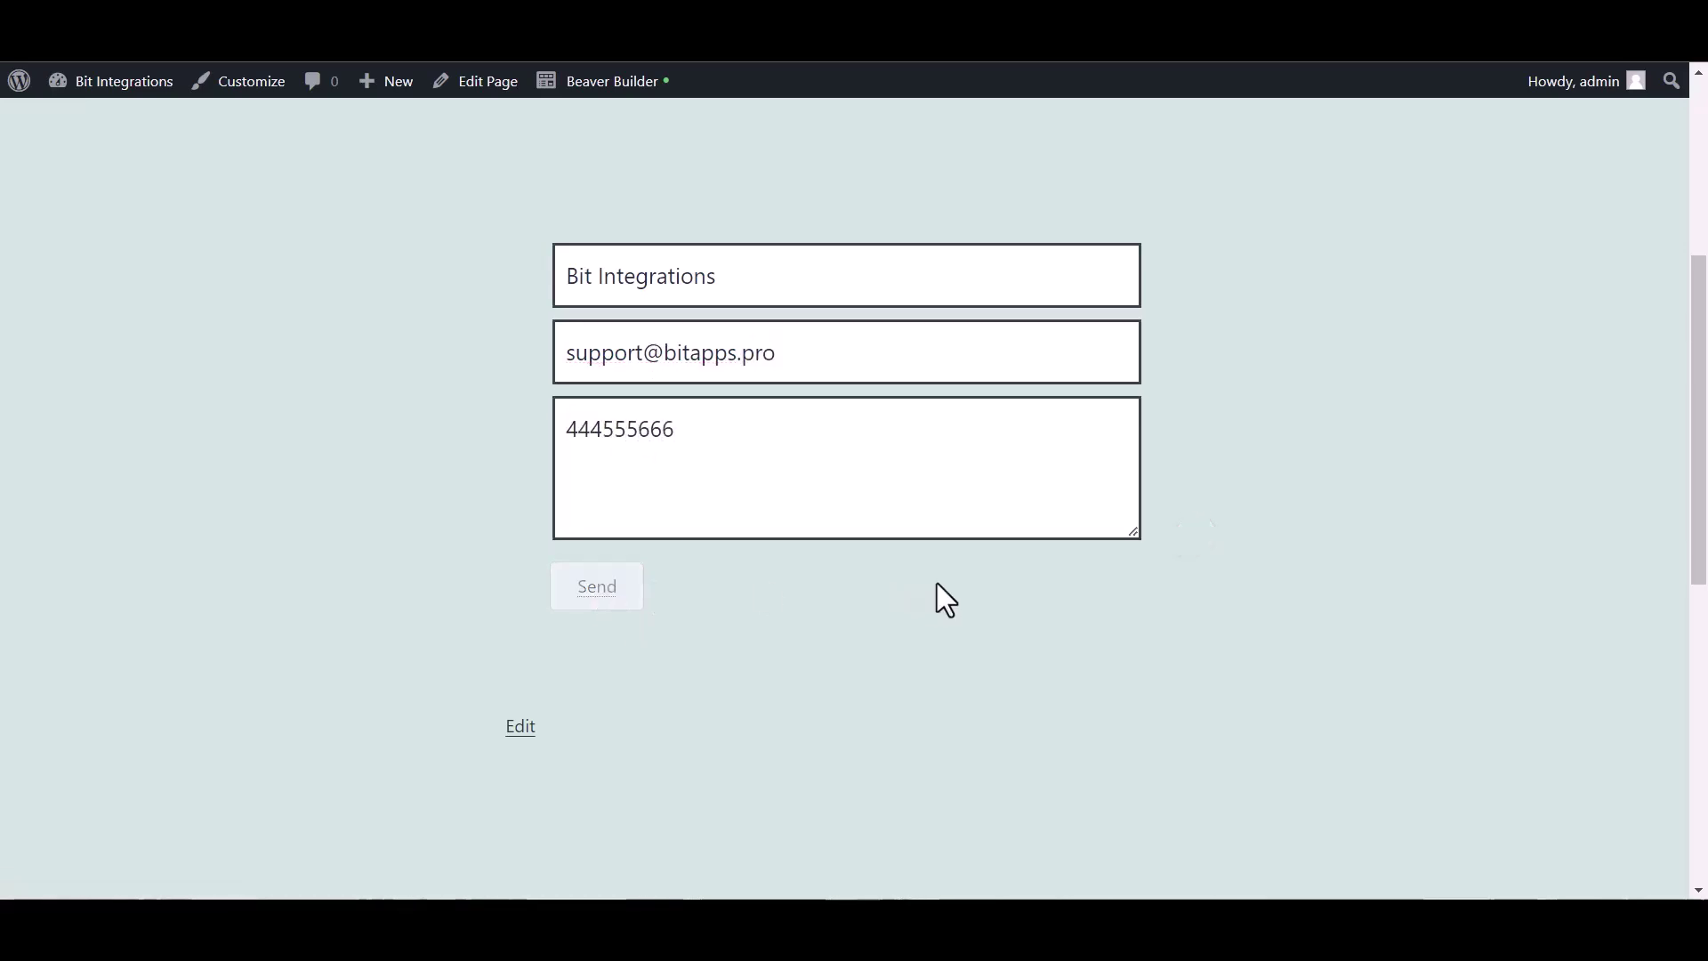
left_click_drag(546, 648, 799, 637)
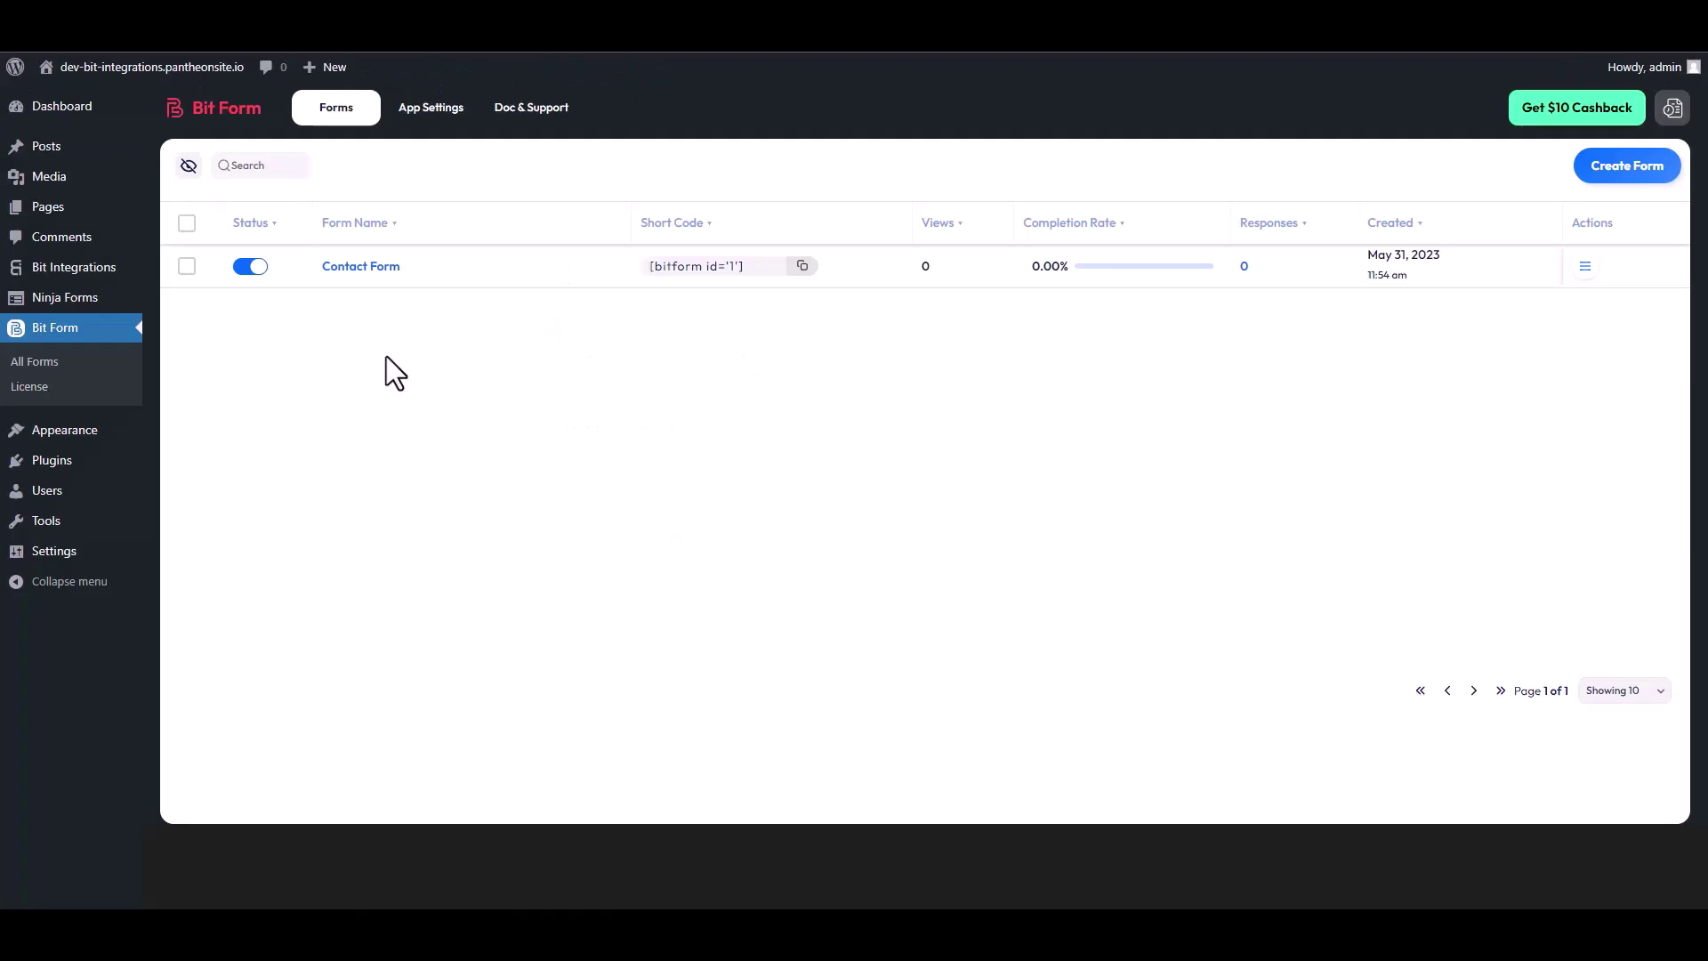
Open Responses from the Contact Form row's Actions menu in Bit Form.
left_click(1586, 271)
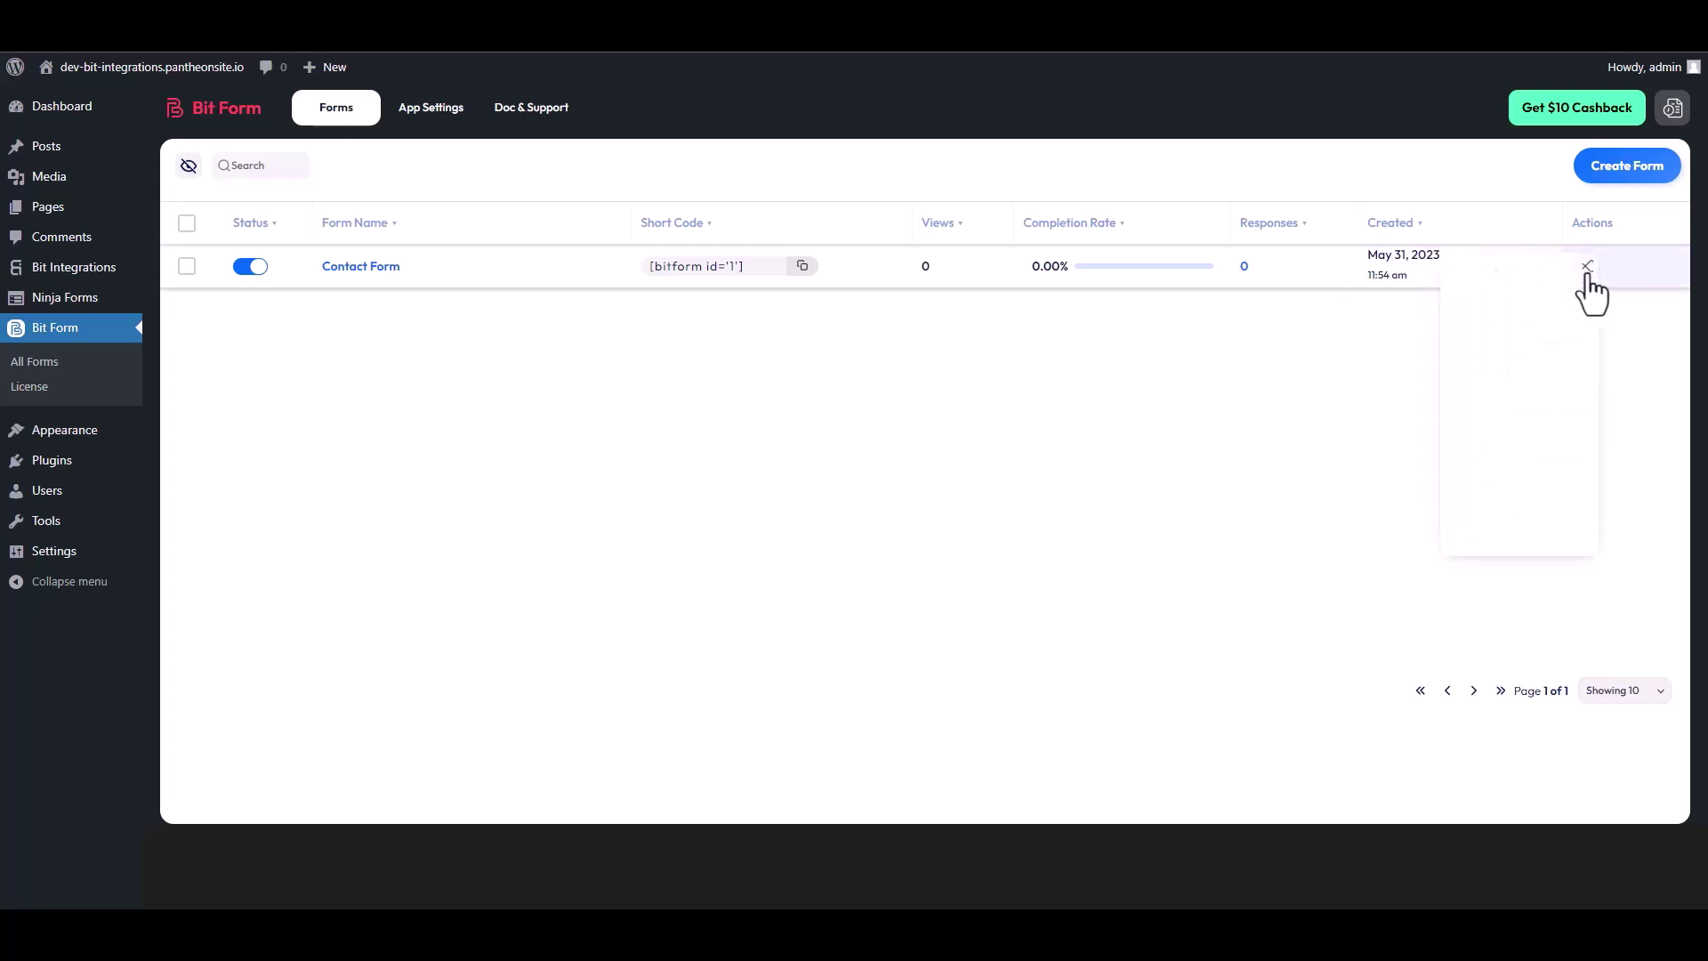
left_click(1520, 327)
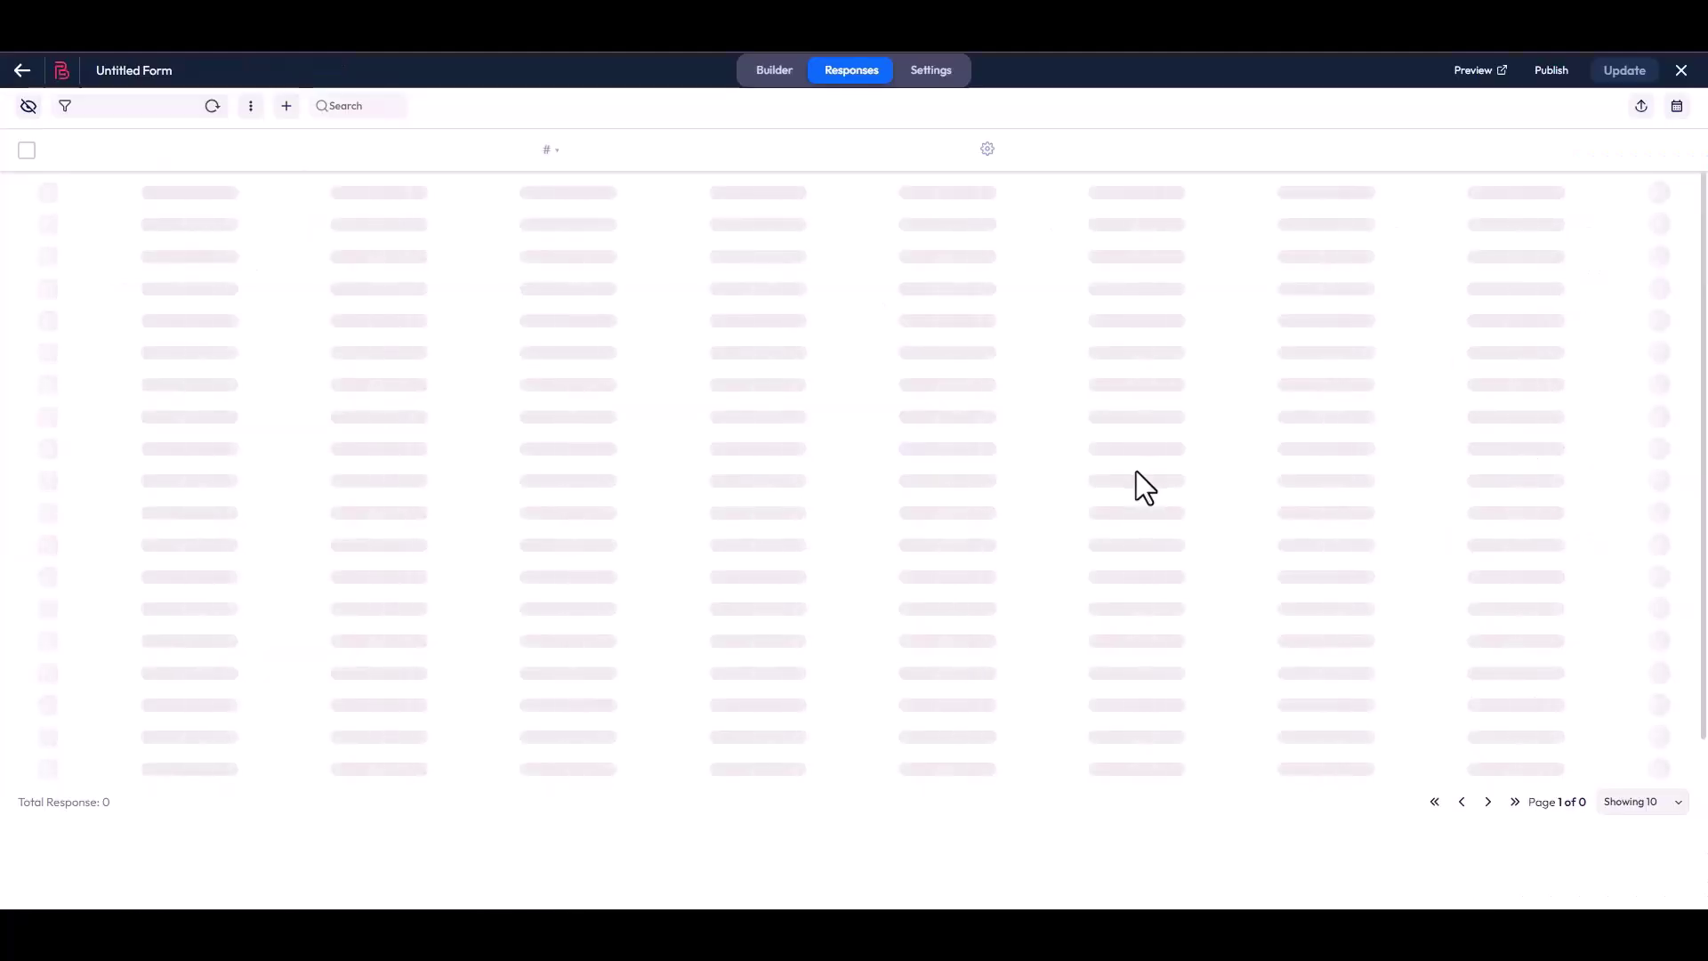